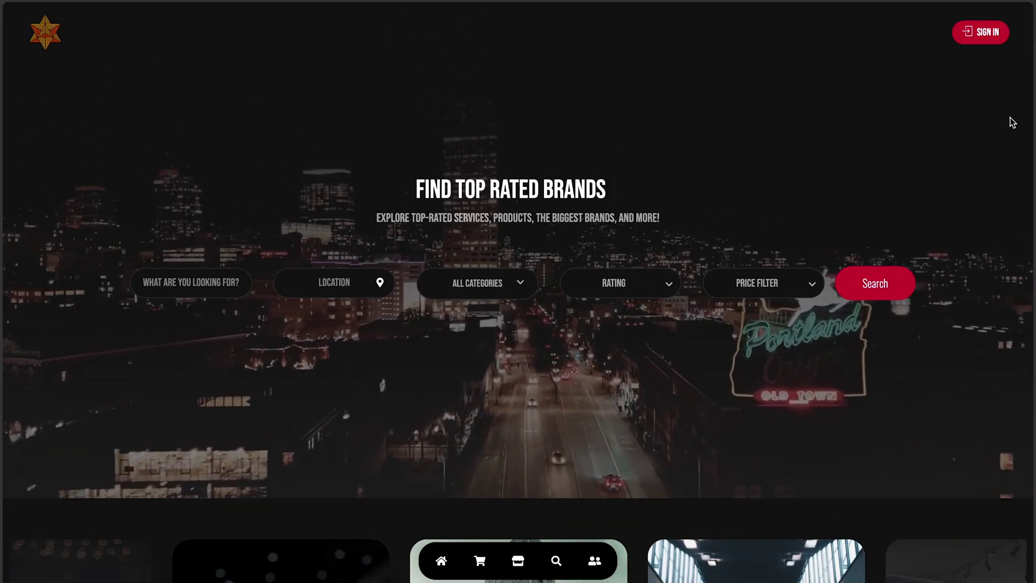
Step: Log in to the store owner's account with the saved e-mail and the account password
{"action": "left_click", "coordinate": [983, 39]}
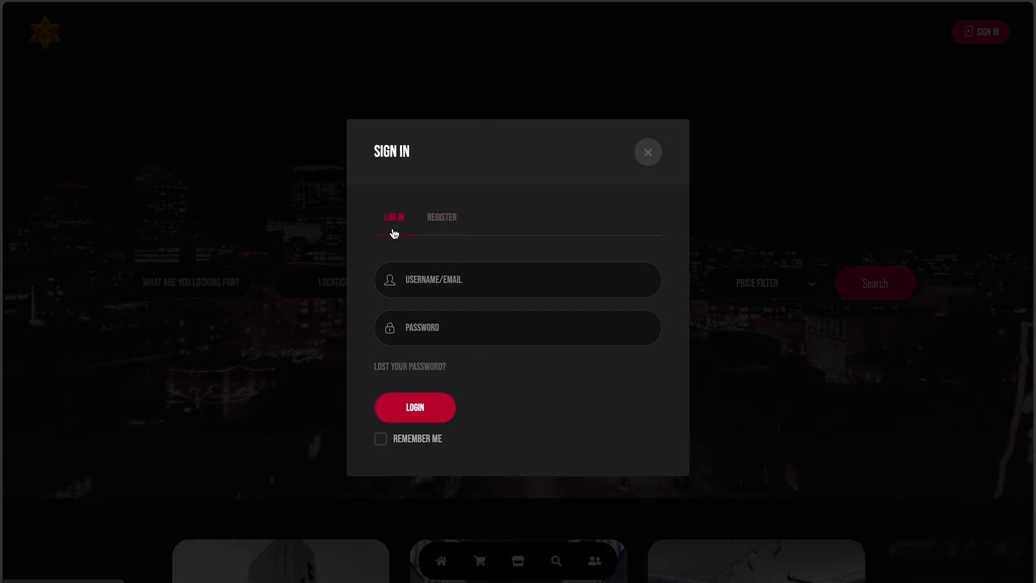
{"action": "left_click", "coordinate": [439, 220]}
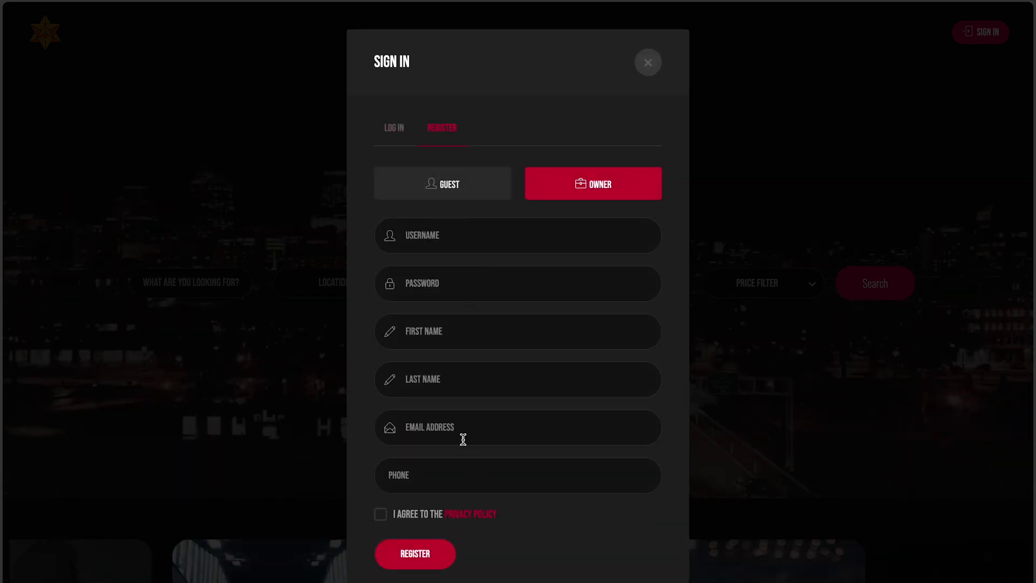
{"action": "left_click", "coordinate": [394, 129]}
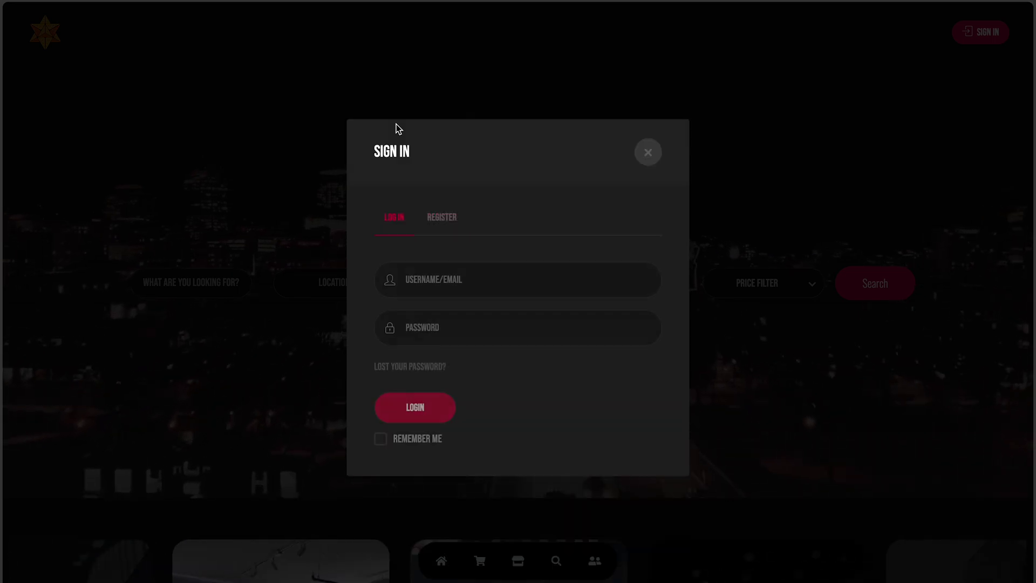
{"action": "left_click", "coordinate": [460, 281]}
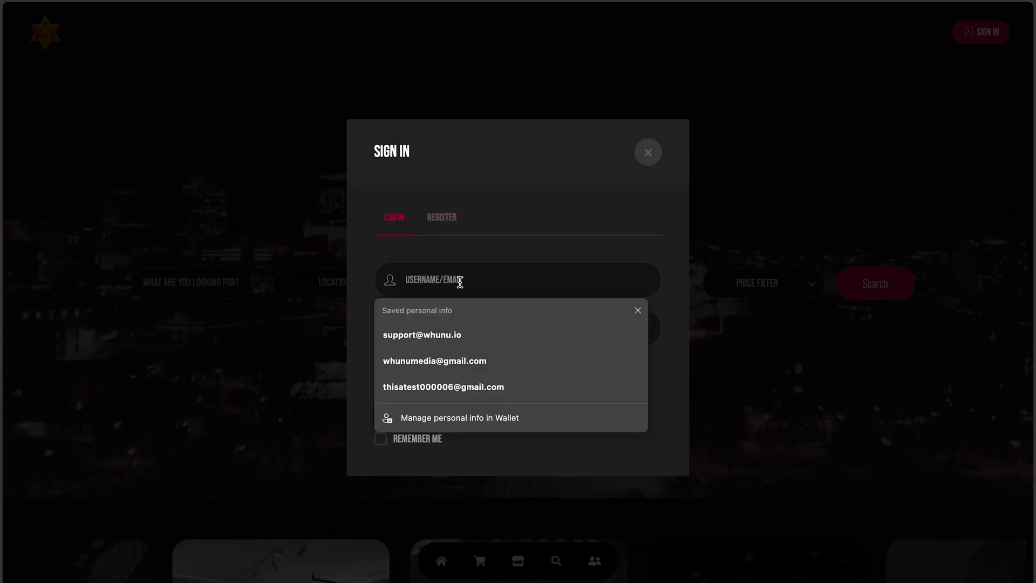
{"action": "left_click", "coordinate": [448, 334]}
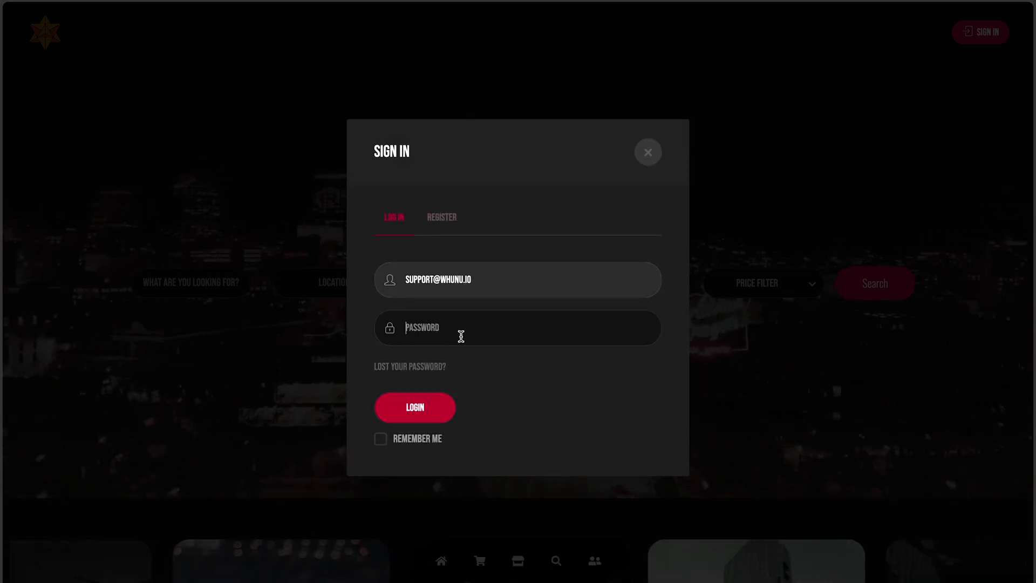
{"action": "type", "text": "••••"}
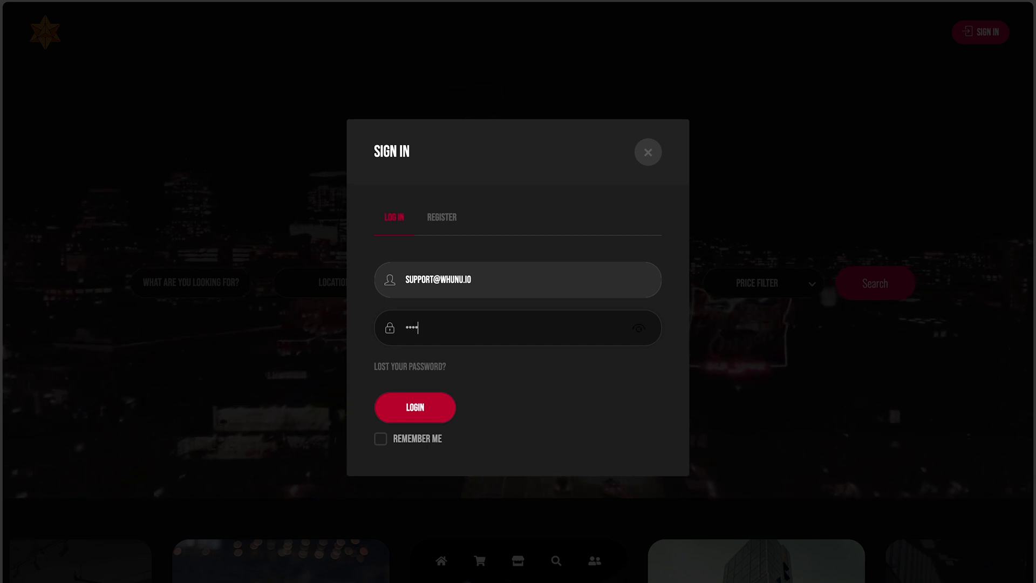
{"action": "type", "text": "••••••••"}
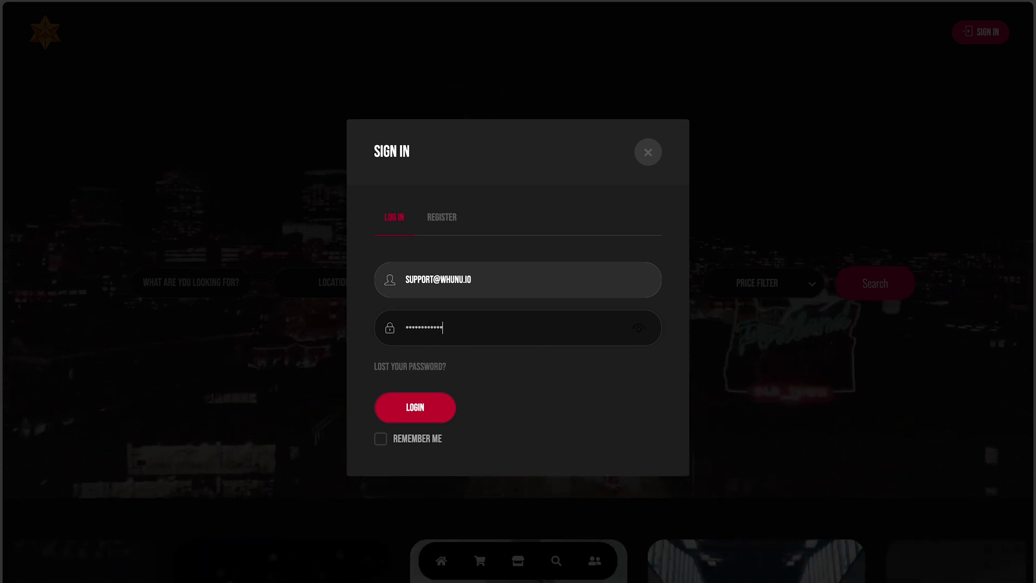
{"action": "key", "text": "Return"}
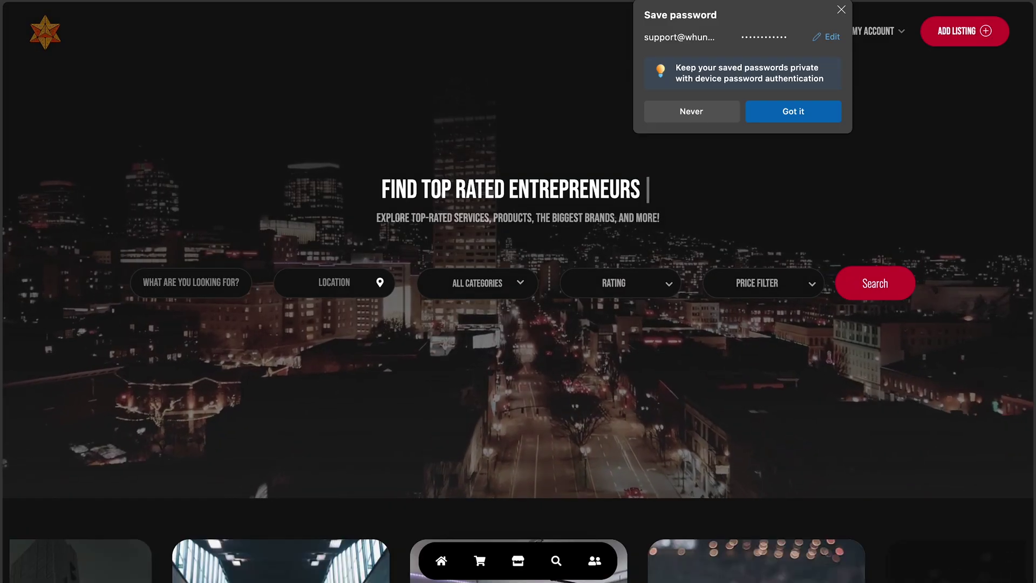
Step: Dismiss the save-password prompt, go to the account dashboard and expand the sidebar's Settings
{"action": "left_click", "coordinate": [841, 10]}
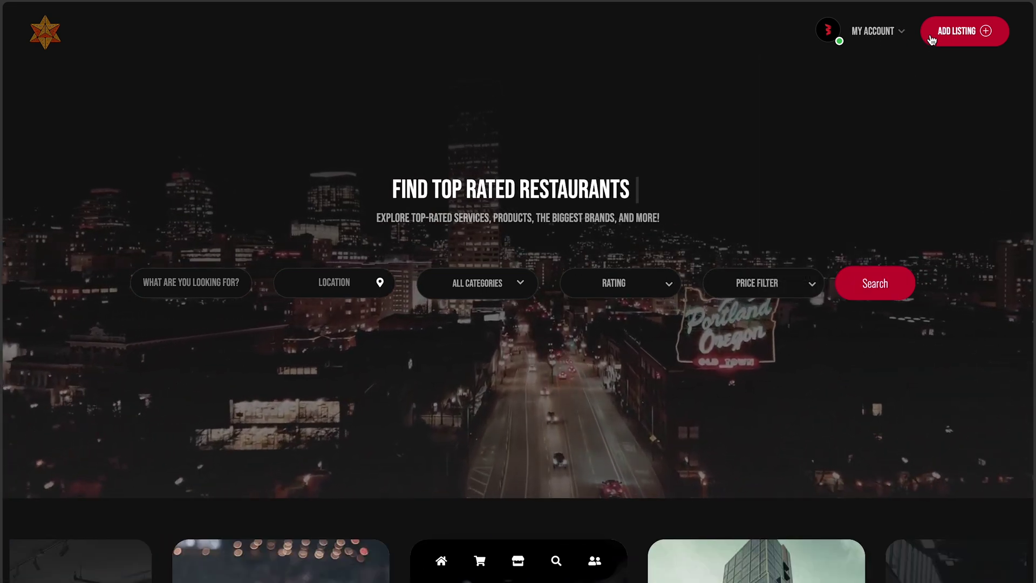
{"action": "mouse_move", "coordinate": [897, 39]}
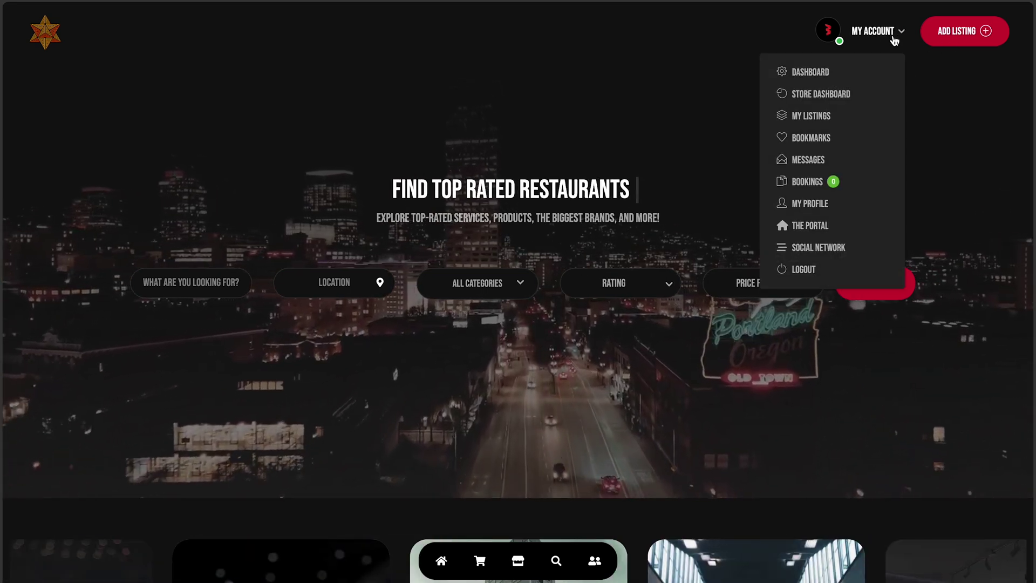
{"action": "left_click", "coordinate": [818, 73]}
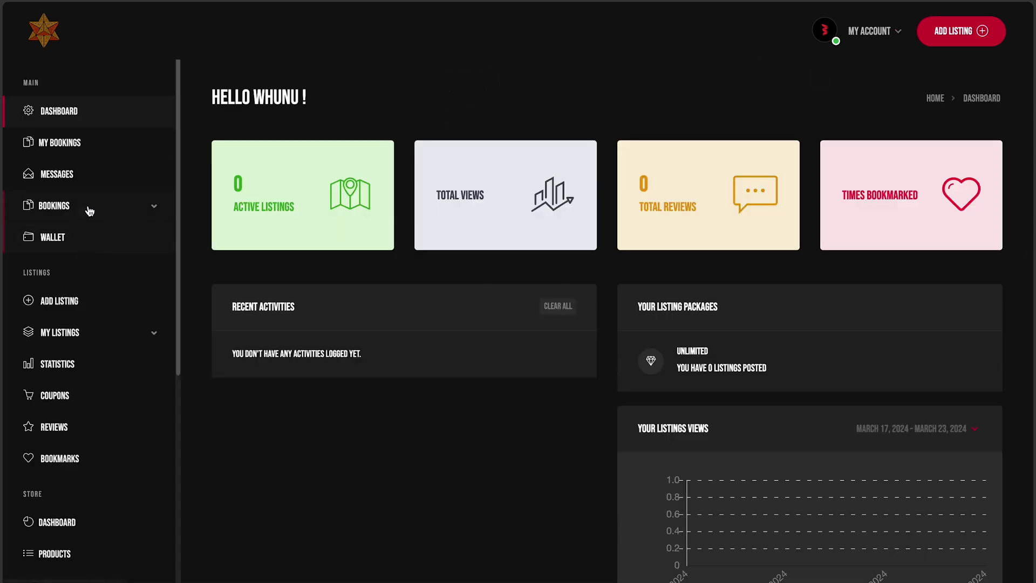
{"action": "scroll", "coordinate": [88, 317], "scroll_direction": "down", "scroll_amount": 5}
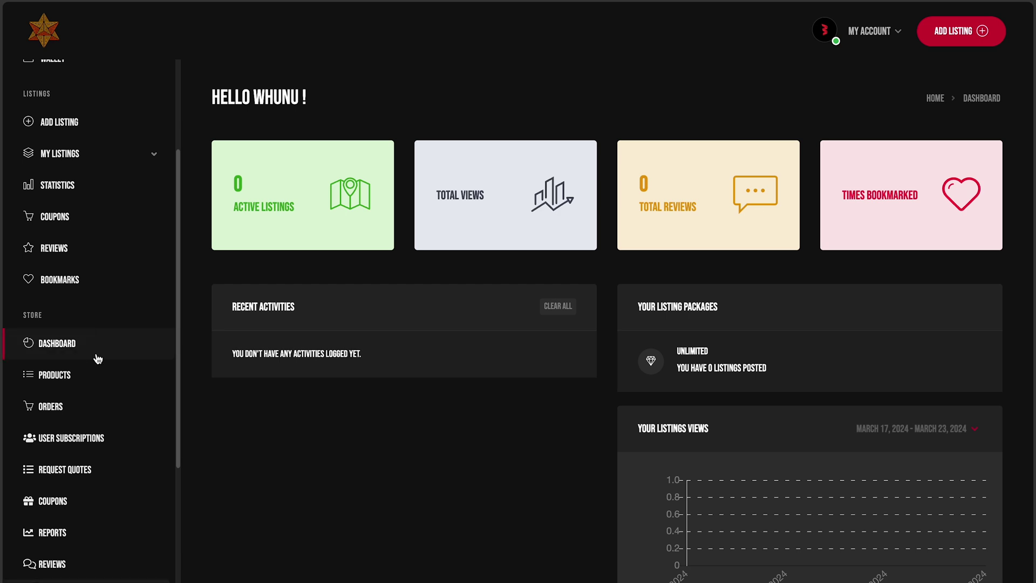
{"action": "scroll", "coordinate": [99, 363], "scroll_direction": "down", "scroll_amount": 7}
{"action": "left_click", "coordinate": [85, 482]}
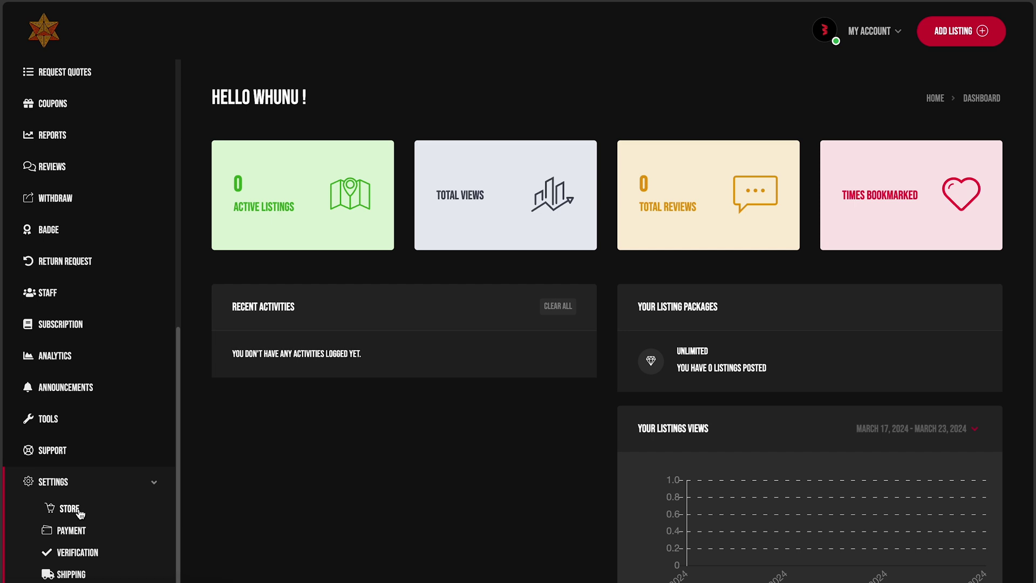
{"action": "left_click", "coordinate": [69, 509]}
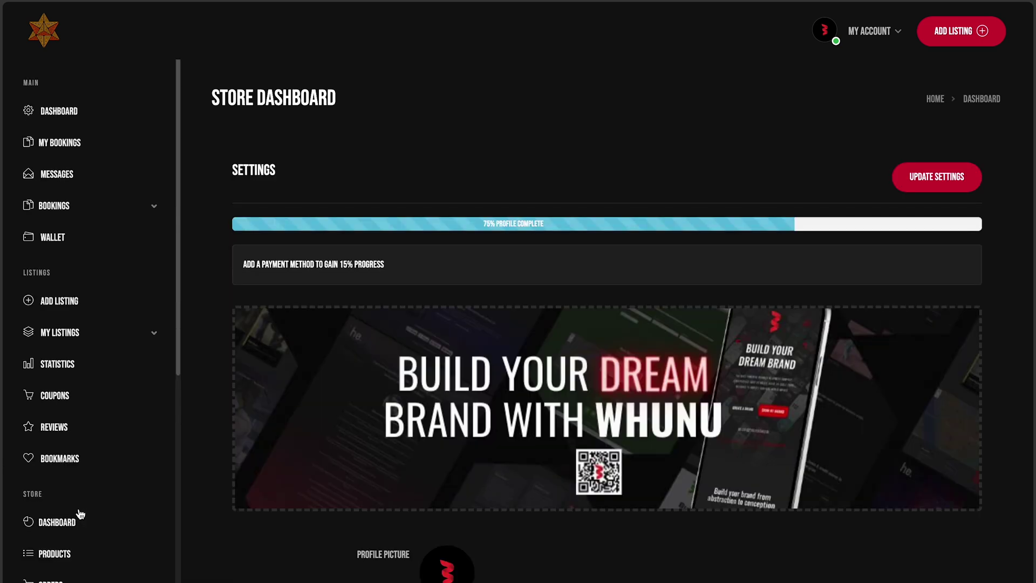
{"action": "scroll", "coordinate": [78, 524], "scroll_direction": "down", "scroll_amount": 10}
{"action": "left_click", "coordinate": [74, 410]}
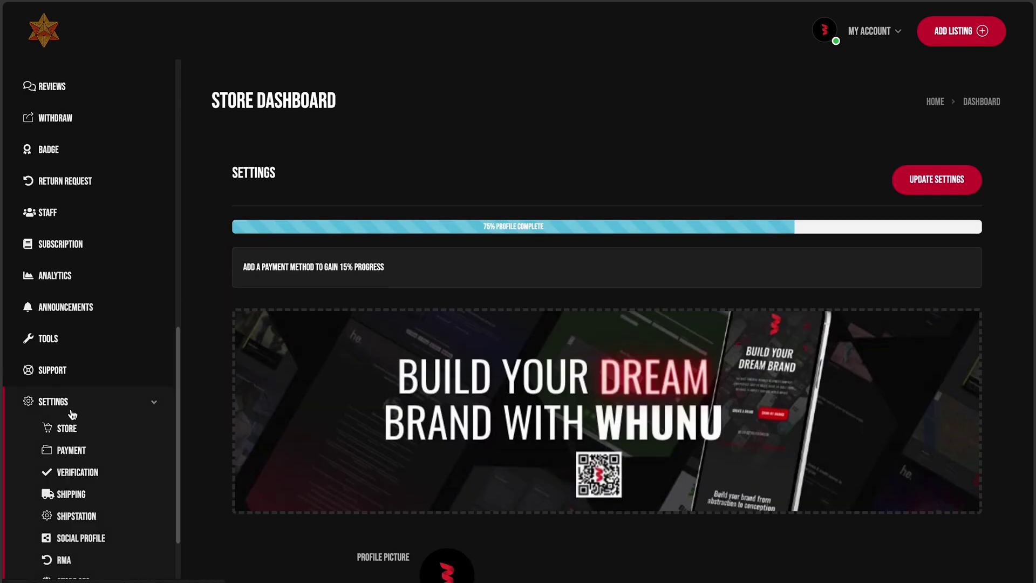
{"action": "scroll", "coordinate": [455, 421], "scroll_direction": "down", "scroll_amount": 8}
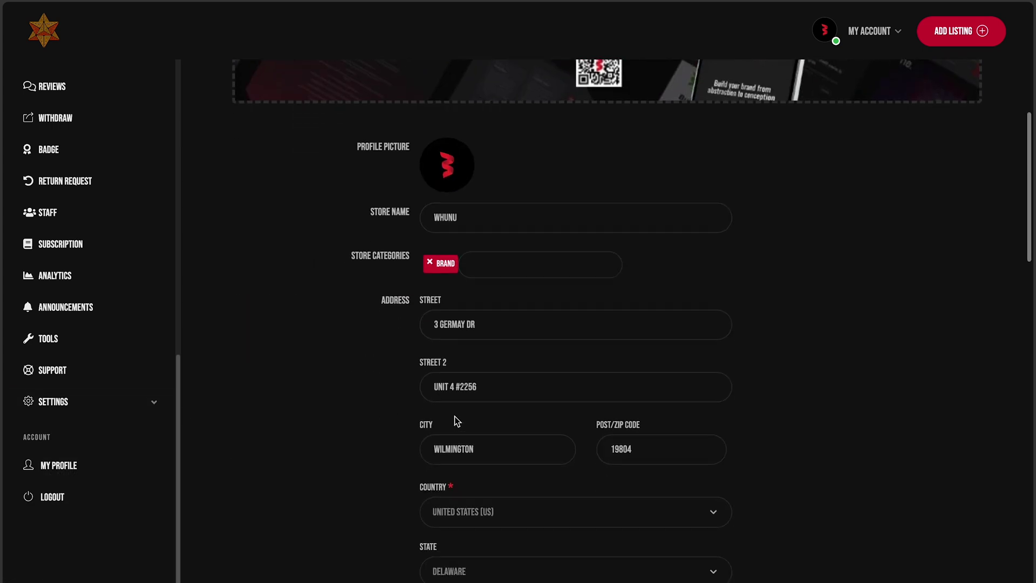
{"action": "scroll", "coordinate": [454, 416], "scroll_direction": "down", "scroll_amount": 8}
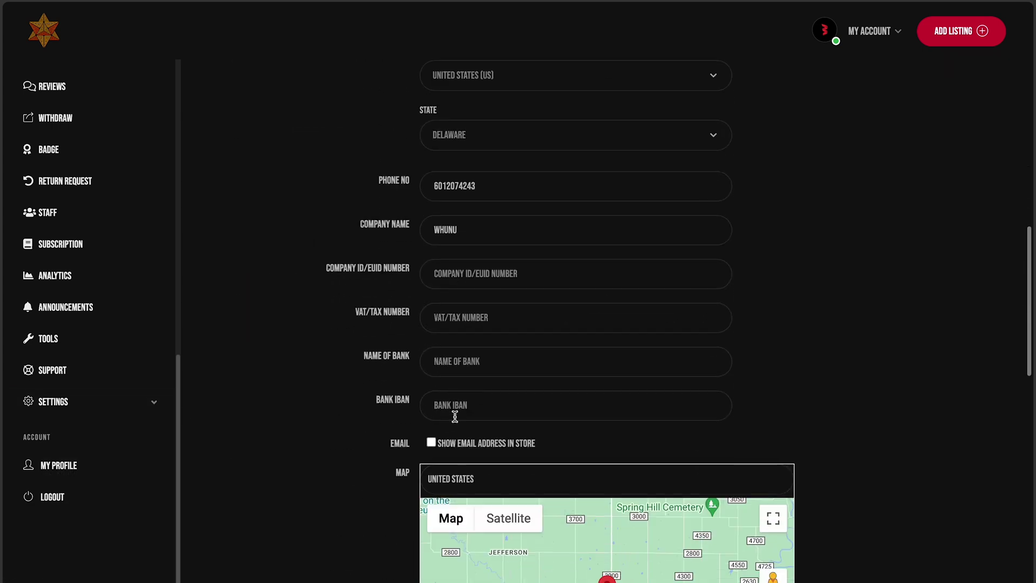
{"action": "scroll", "coordinate": [455, 416], "scroll_direction": "down", "scroll_amount": 15}
{"action": "scroll", "coordinate": [454, 416], "scroll_direction": "up", "scroll_amount": 8}
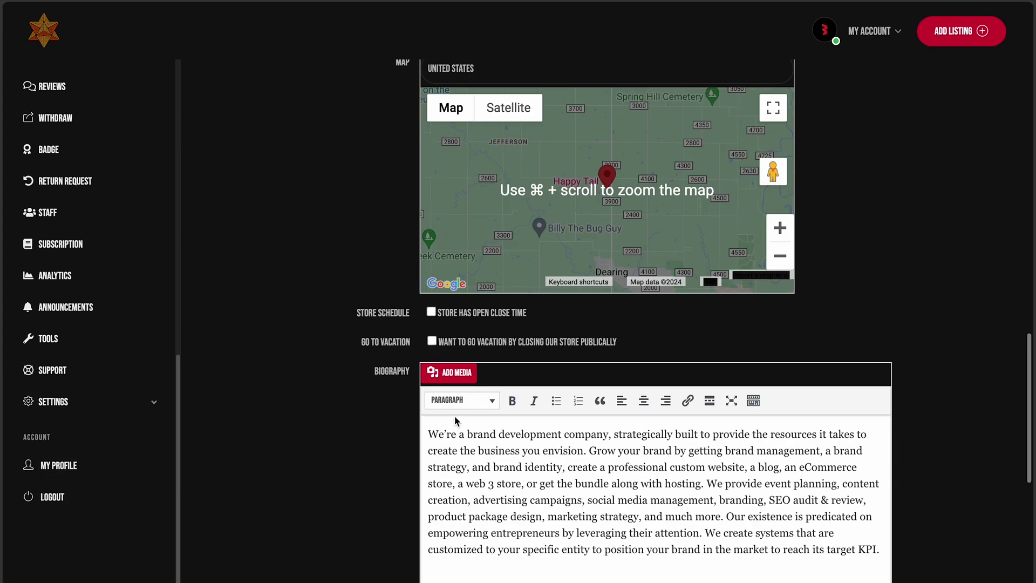
{"action": "scroll", "coordinate": [454, 415], "scroll_direction": "up", "scroll_amount": 15}
{"action": "mouse_move", "coordinate": [75, 423]}
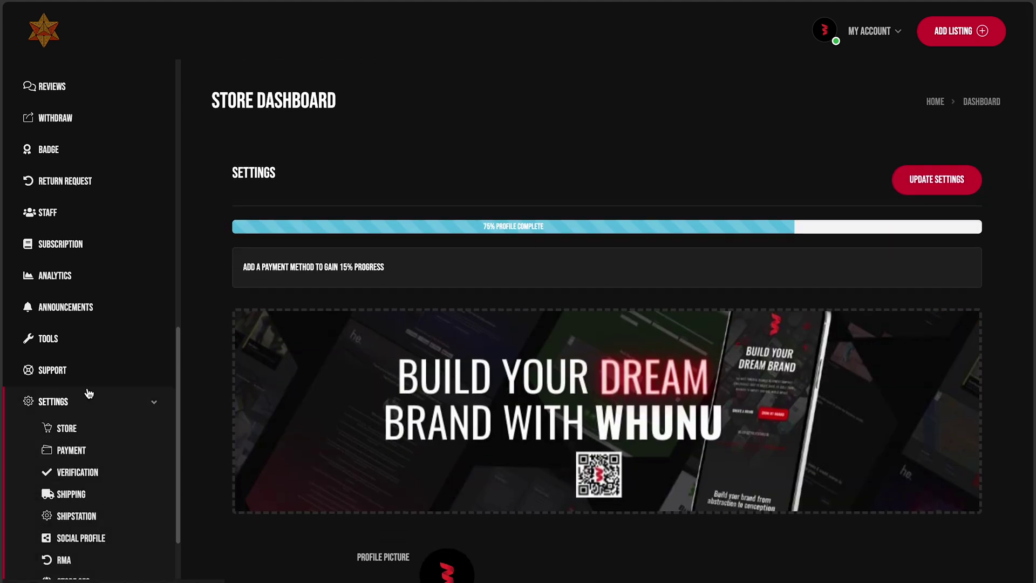
{"action": "scroll", "coordinate": [64, 260], "scroll_direction": "up", "scroll_amount": 10}
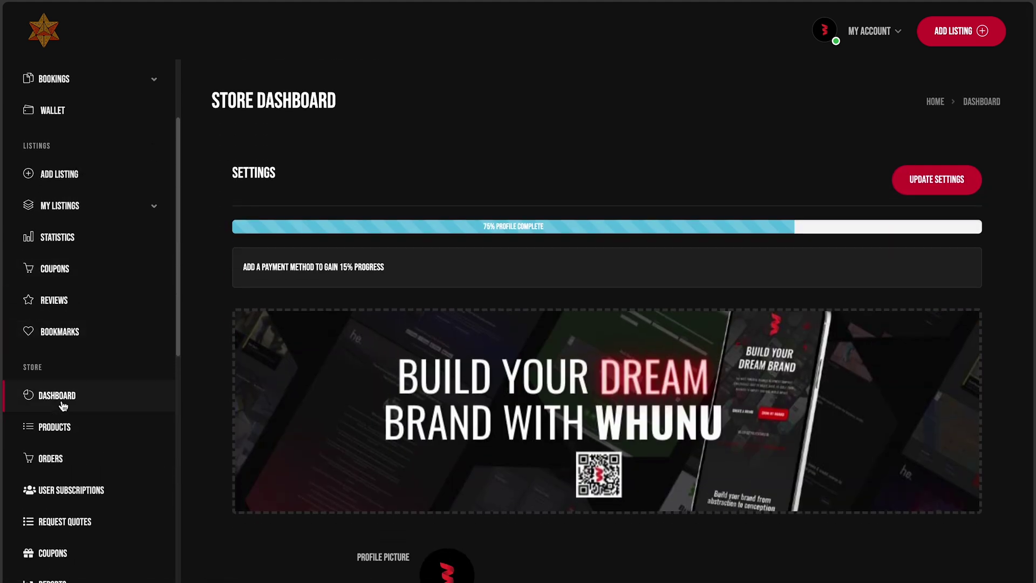
Step: View the store dashboard with $0.00 sales, 0 pageviews and 0 orders, scrolling the sidebar
{"action": "mouse_move", "coordinate": [303, 370]}
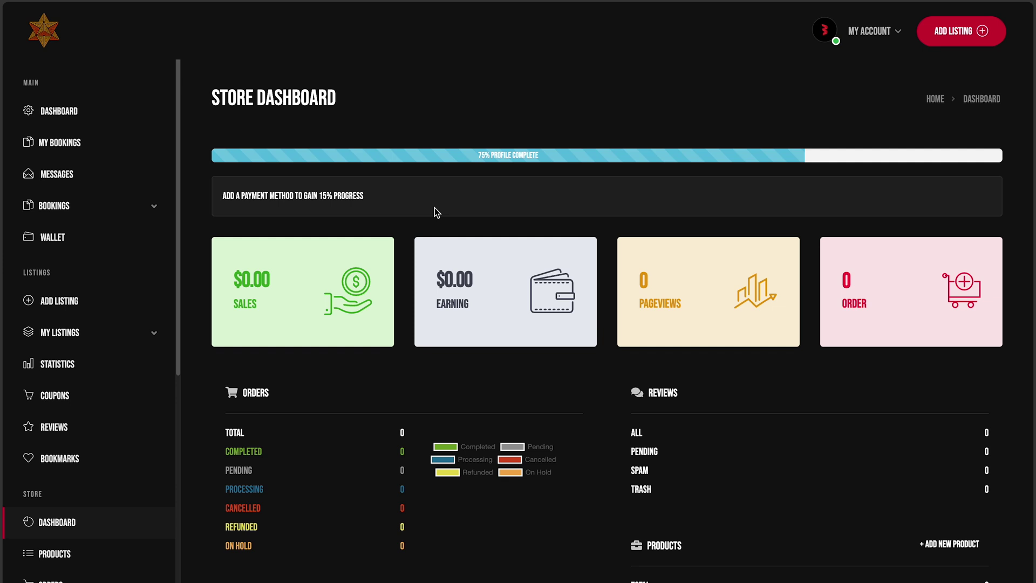
{"action": "scroll", "coordinate": [48, 489], "scroll_direction": "down", "scroll_amount": 3}
{"action": "scroll", "coordinate": [48, 488], "scroll_direction": "down", "scroll_amount": 7}
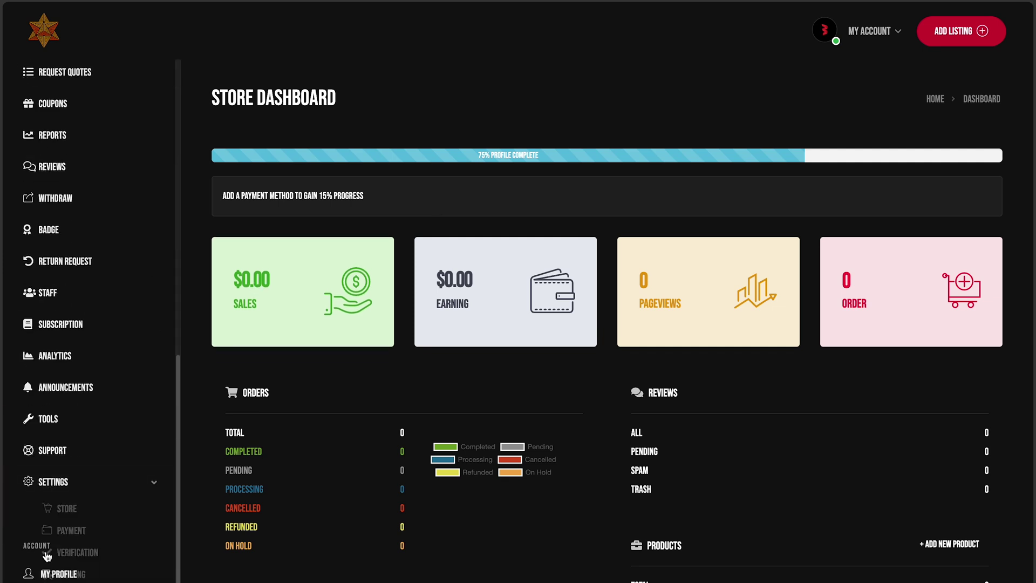
{"action": "scroll", "coordinate": [104, 397], "scroll_direction": "up", "scroll_amount": 7}
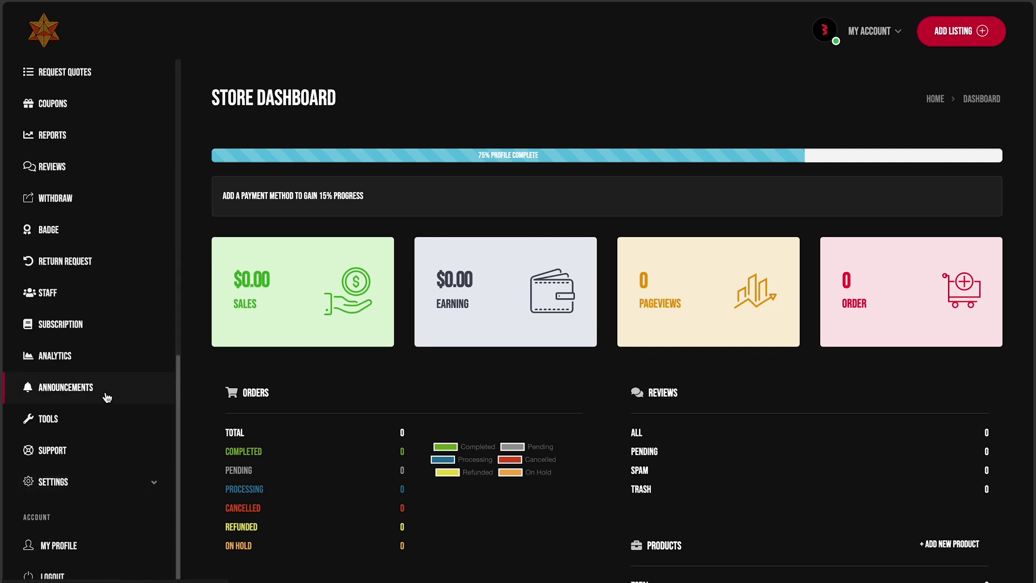
{"action": "scroll", "coordinate": [101, 298], "scroll_direction": "up", "scroll_amount": 1}
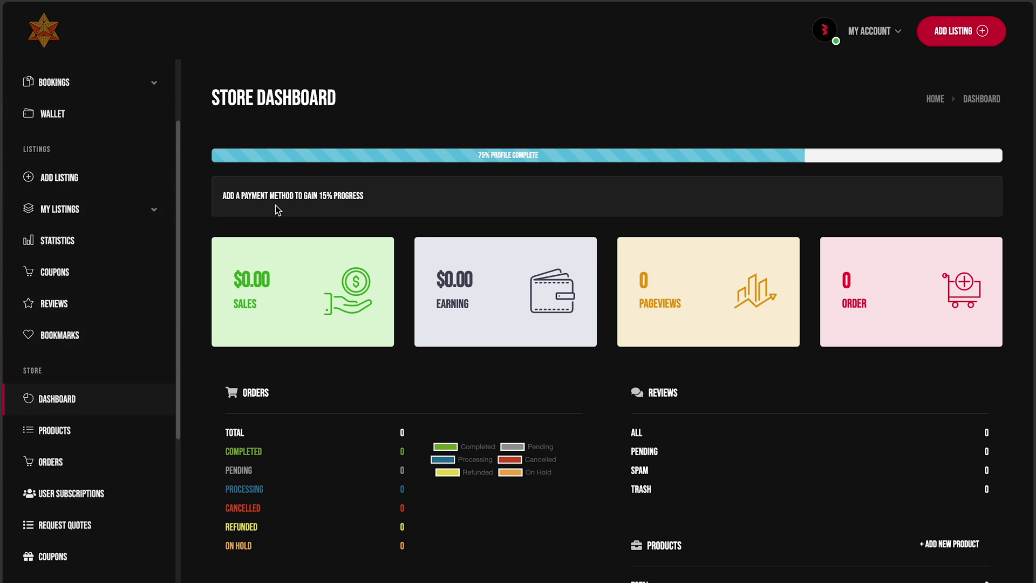
Step: Go to Add Listing and compare the Free $0.00, Featured $9.99 and Unlimited $19.99 packages
{"action": "left_click", "coordinate": [988, 38]}
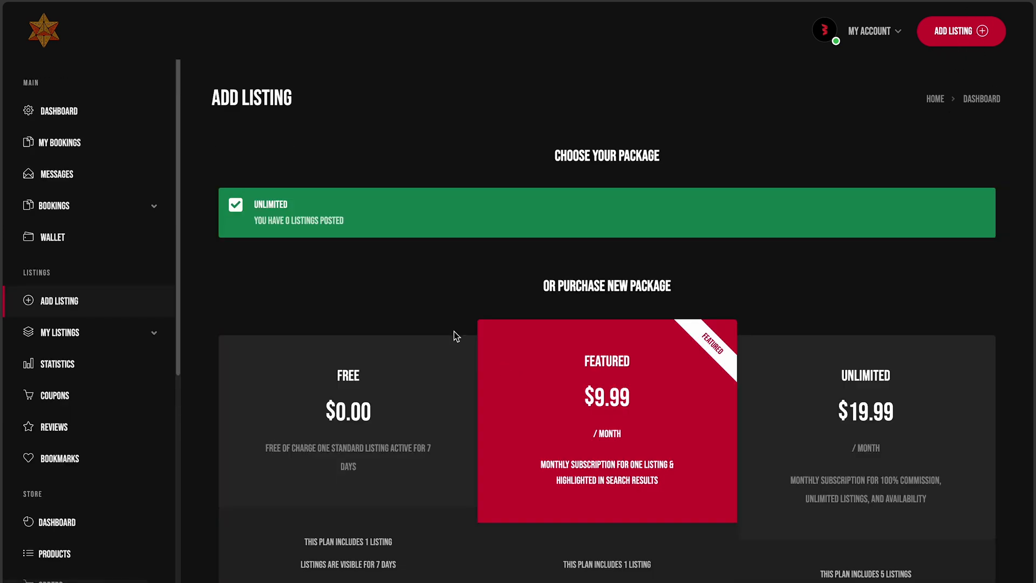
{"action": "scroll", "coordinate": [558, 280], "scroll_direction": "down", "scroll_amount": 4}
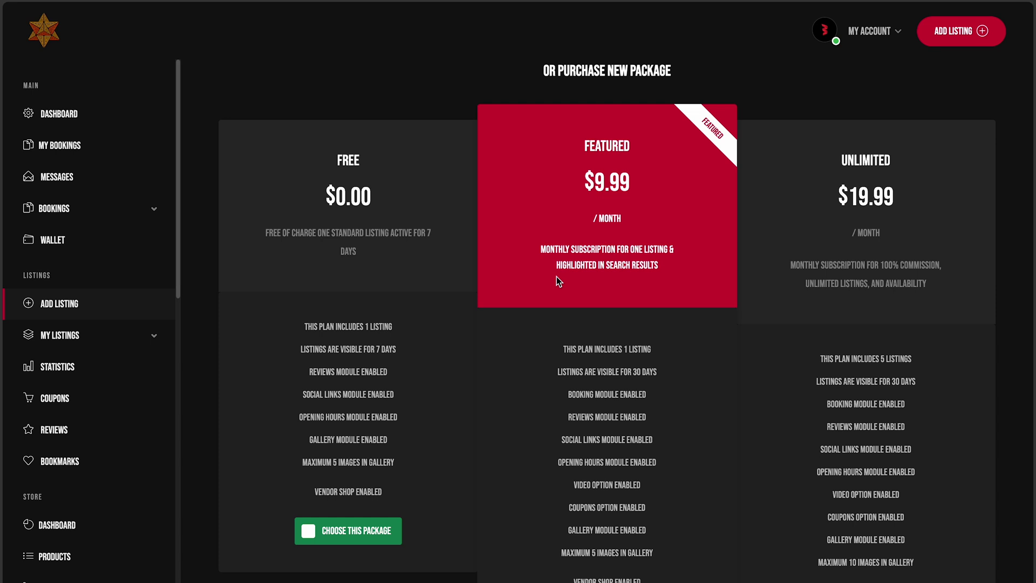
{"action": "scroll", "coordinate": [558, 281], "scroll_direction": "up", "scroll_amount": 4}
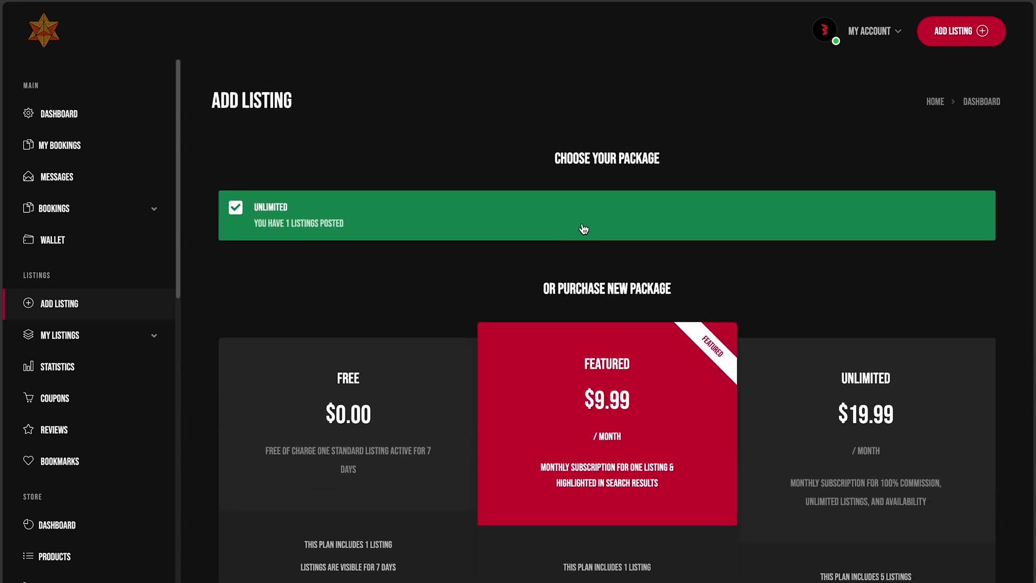
{"action": "scroll", "coordinate": [583, 228], "scroll_direction": "down", "scroll_amount": 4}
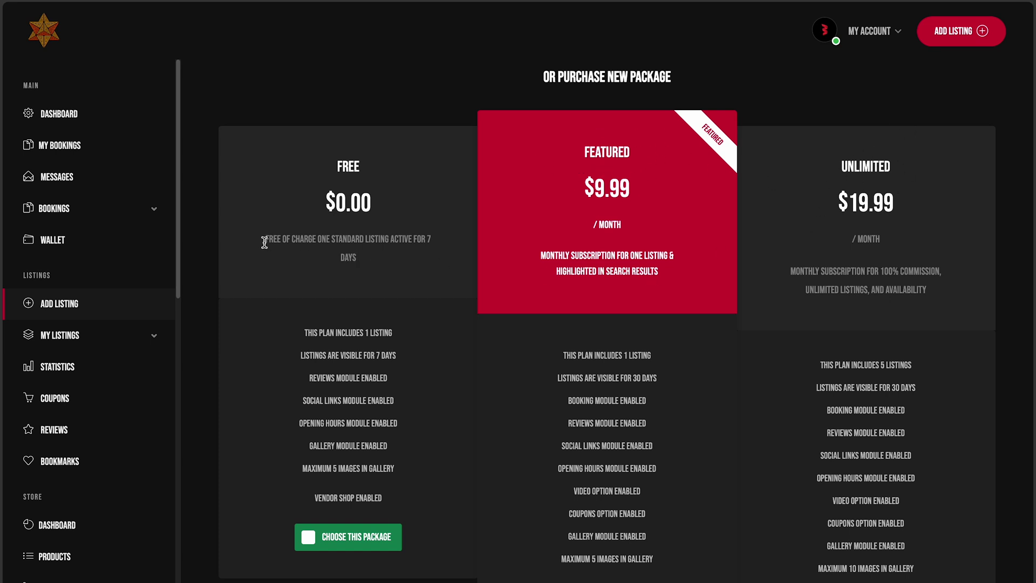
{"action": "left_click_drag", "start_coordinate": [261, 239], "coordinate": [365, 260]}
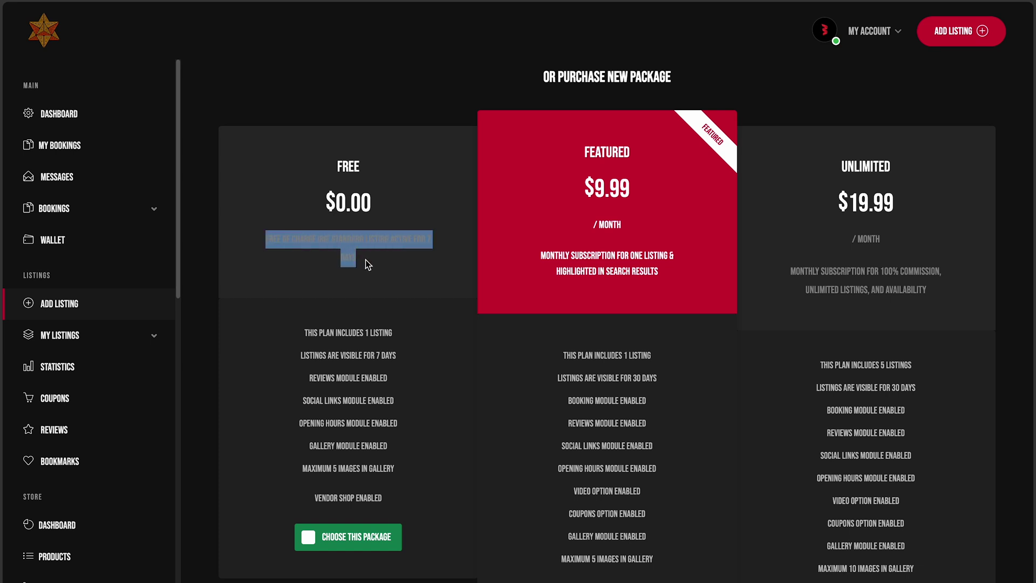
{"action": "left_click", "coordinate": [431, 272]}
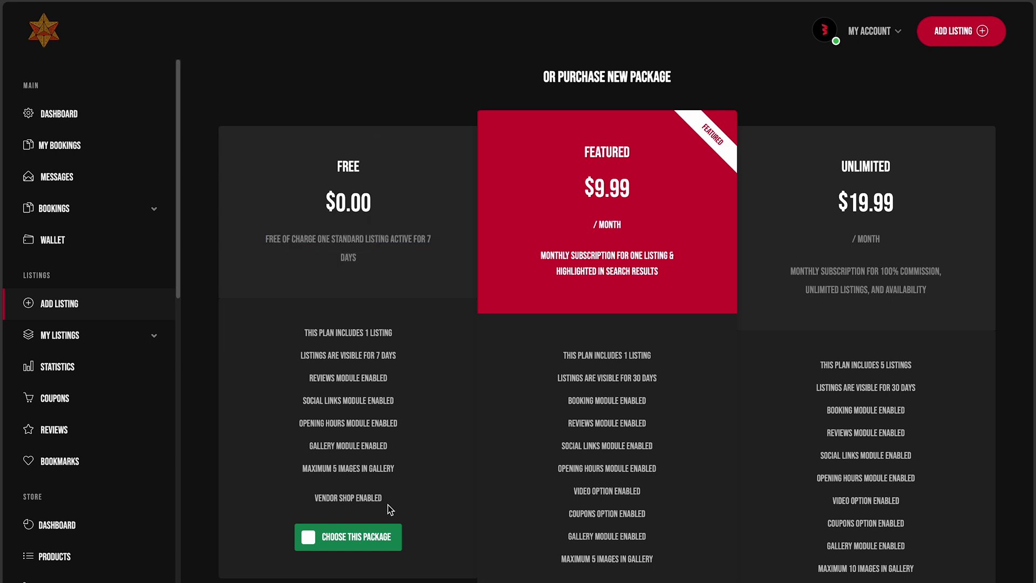
{"action": "left_click_drag", "start_coordinate": [389, 501], "coordinate": [308, 500]}
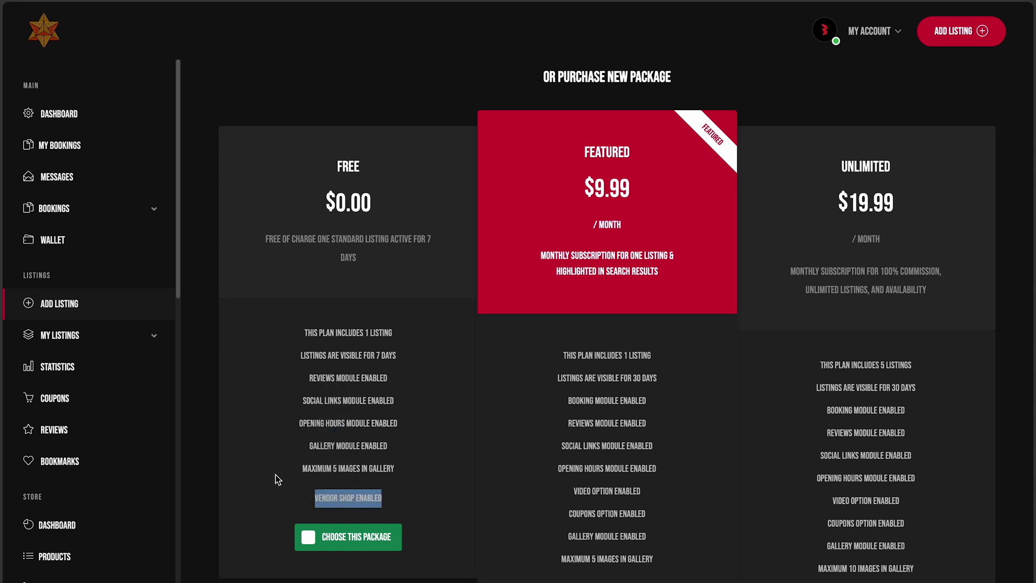
{"action": "scroll", "coordinate": [54, 469], "scroll_direction": "down", "scroll_amount": 10}
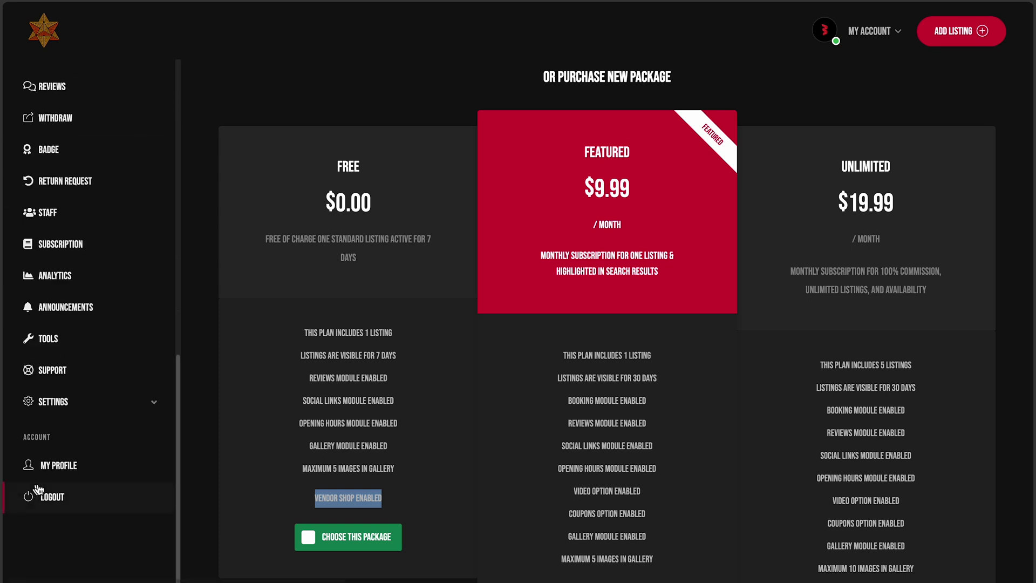
{"action": "left_click", "coordinate": [77, 413]}
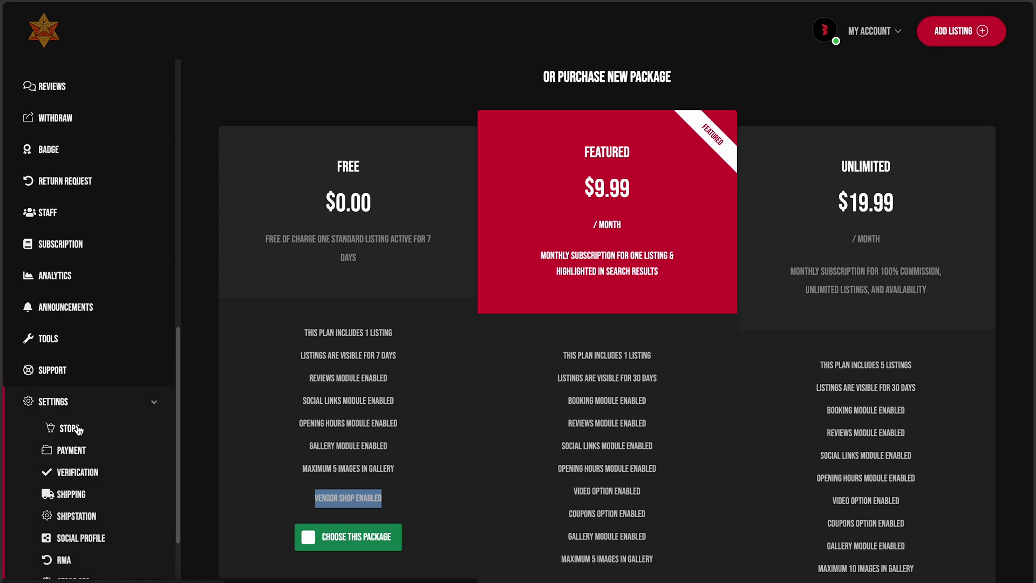
{"action": "left_click", "coordinate": [380, 516]}
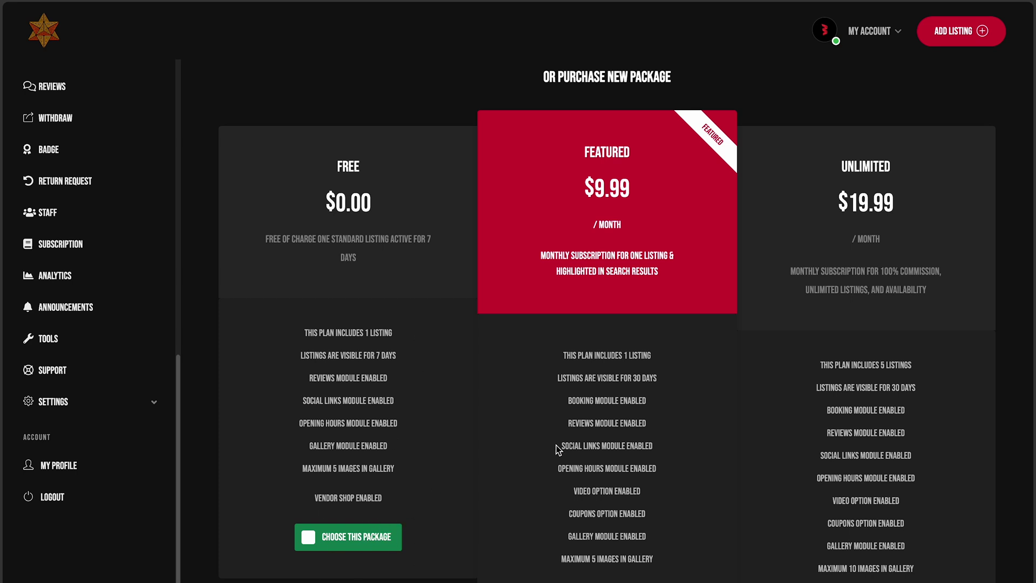
{"action": "scroll", "coordinate": [640, 429], "scroll_direction": "down", "scroll_amount": 3}
{"action": "scroll", "coordinate": [548, 294], "scroll_direction": "up", "scroll_amount": 2}
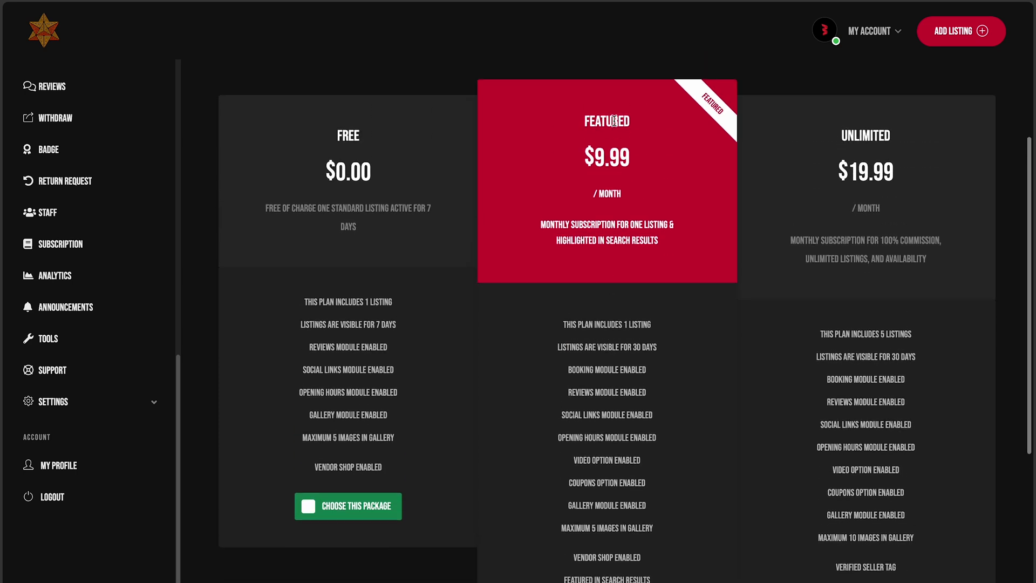
{"action": "scroll", "coordinate": [599, 308], "scroll_direction": "down", "scroll_amount": 3}
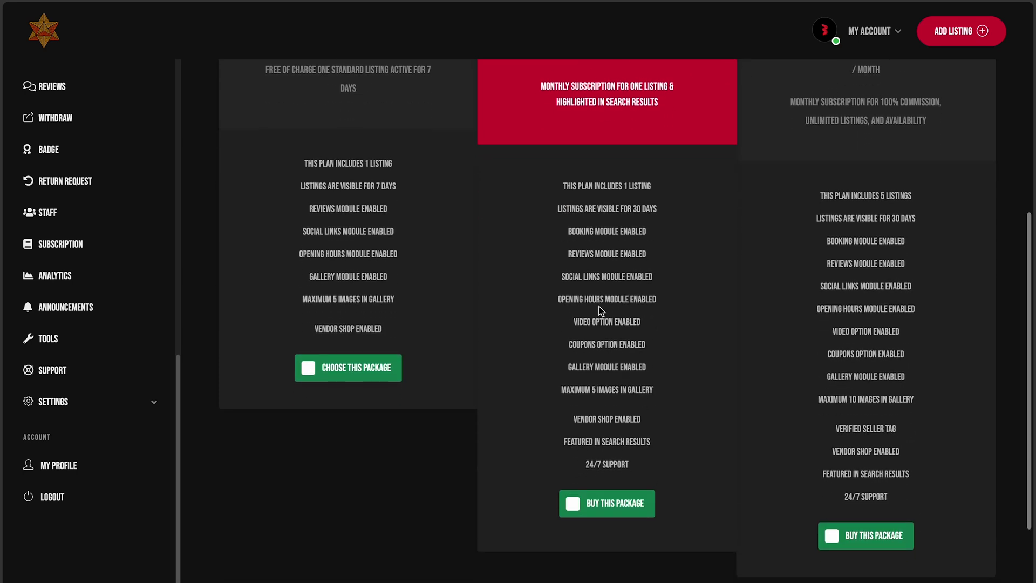
{"action": "left_click_drag", "start_coordinate": [564, 442], "coordinate": [654, 450]}
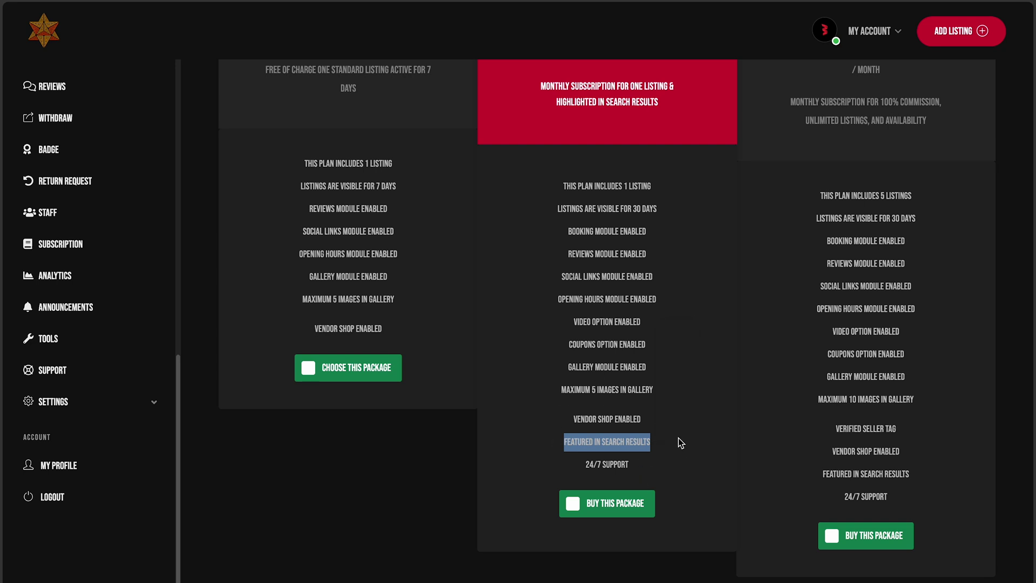
{"action": "left_click", "coordinate": [637, 442]}
{"action": "left_click_drag", "start_coordinate": [910, 431], "coordinate": [818, 433]}
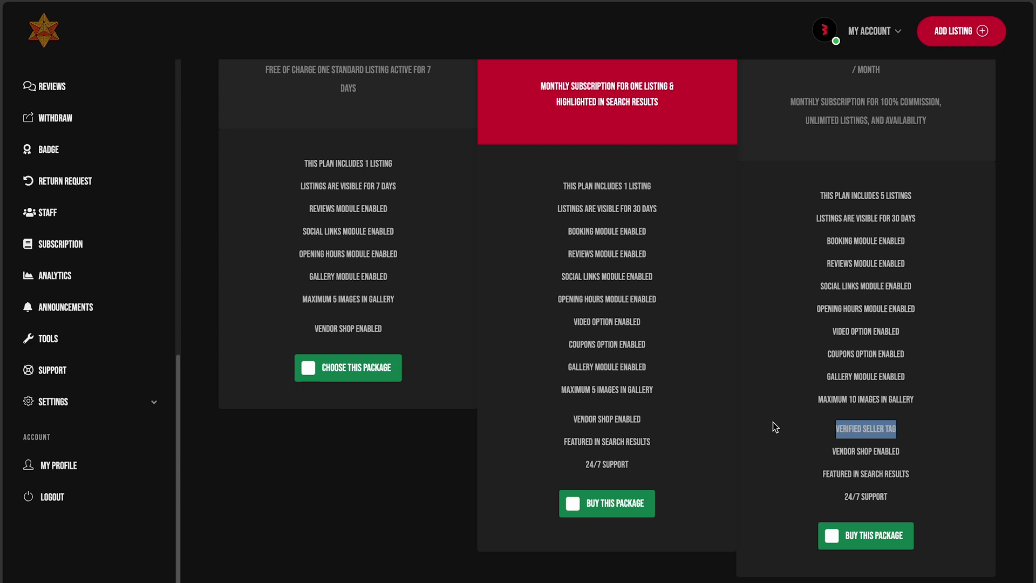
{"action": "scroll", "coordinate": [739, 394], "scroll_direction": "up", "scroll_amount": 4}
{"action": "scroll", "coordinate": [654, 203], "scroll_direction": "up", "scroll_amount": 4}
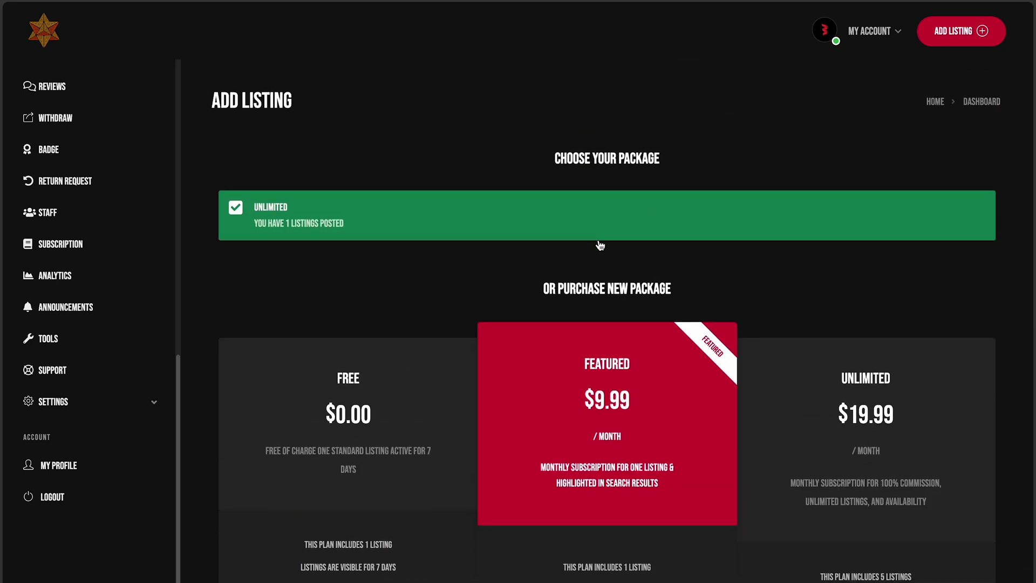
{"action": "scroll", "coordinate": [647, 325], "scroll_direction": "down", "scroll_amount": 4}
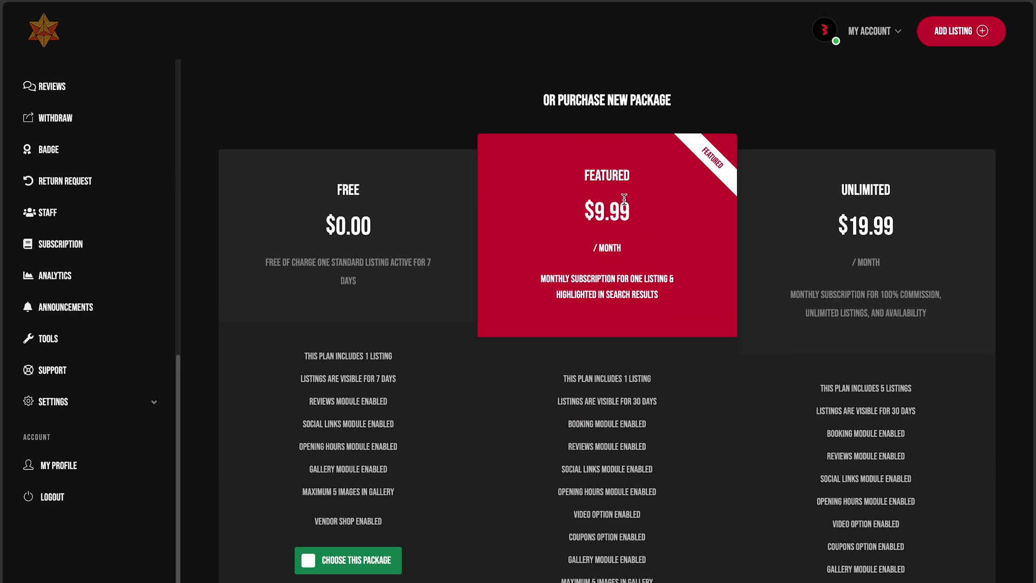
{"action": "left_click_drag", "start_coordinate": [640, 178], "coordinate": [576, 174]}
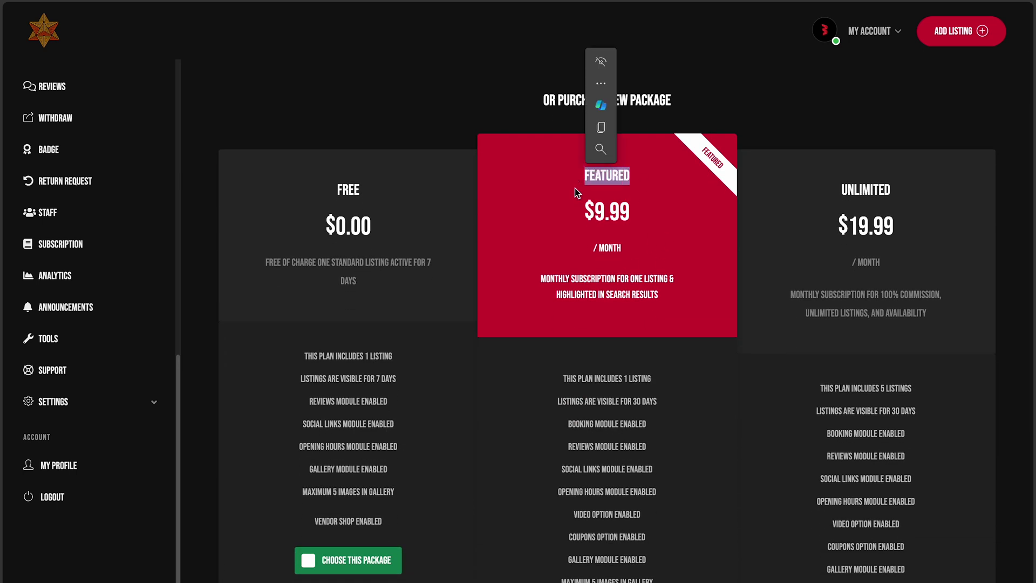
{"action": "left_click", "coordinate": [605, 202]}
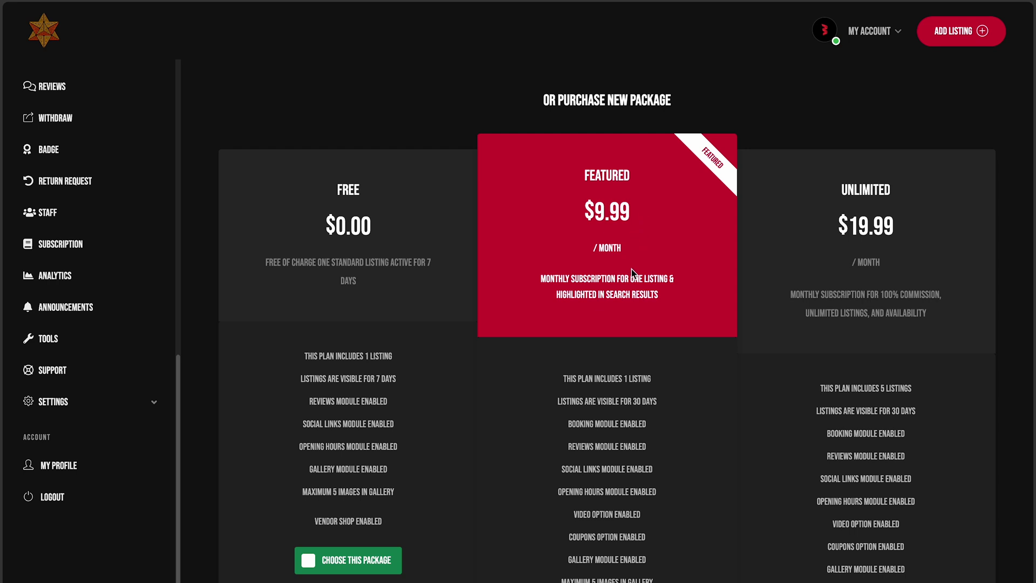
{"action": "scroll", "coordinate": [629, 300], "scroll_direction": "down", "scroll_amount": 2}
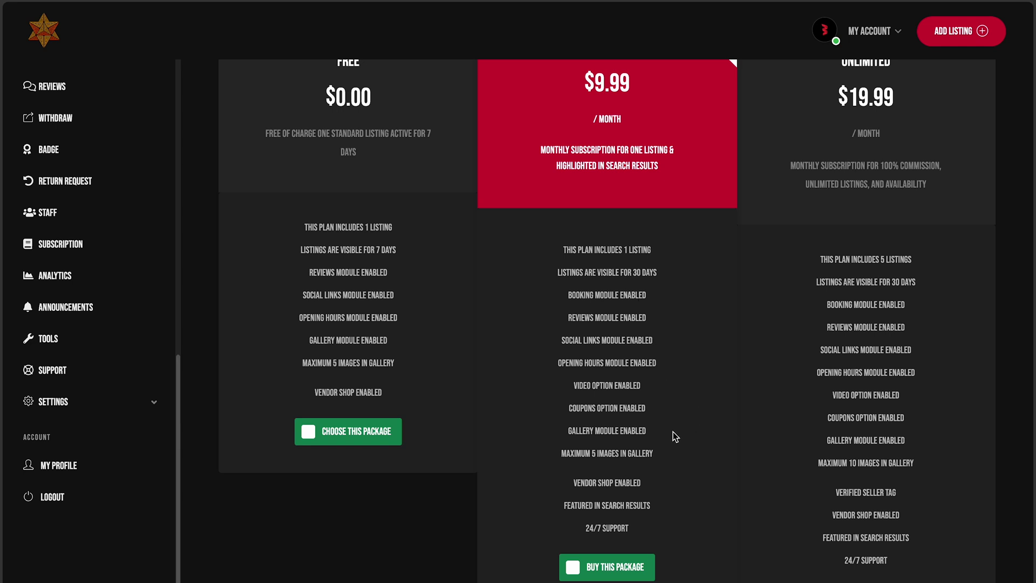
{"action": "scroll", "coordinate": [636, 115], "scroll_direction": "up", "scroll_amount": 1}
{"action": "scroll", "coordinate": [636, 115], "scroll_direction": "up", "scroll_amount": 2}
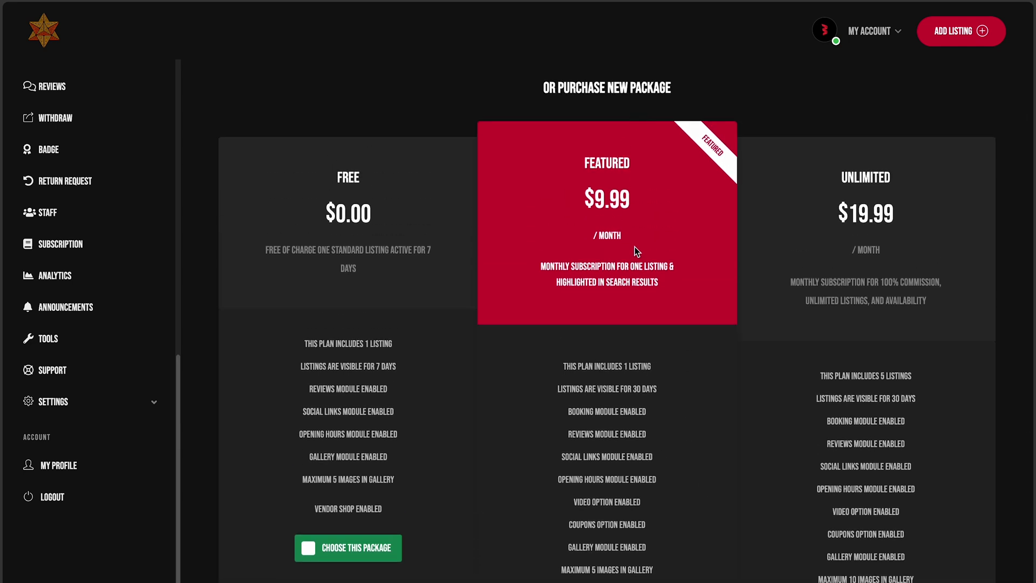
{"action": "scroll", "coordinate": [634, 247], "scroll_direction": "down", "scroll_amount": 2}
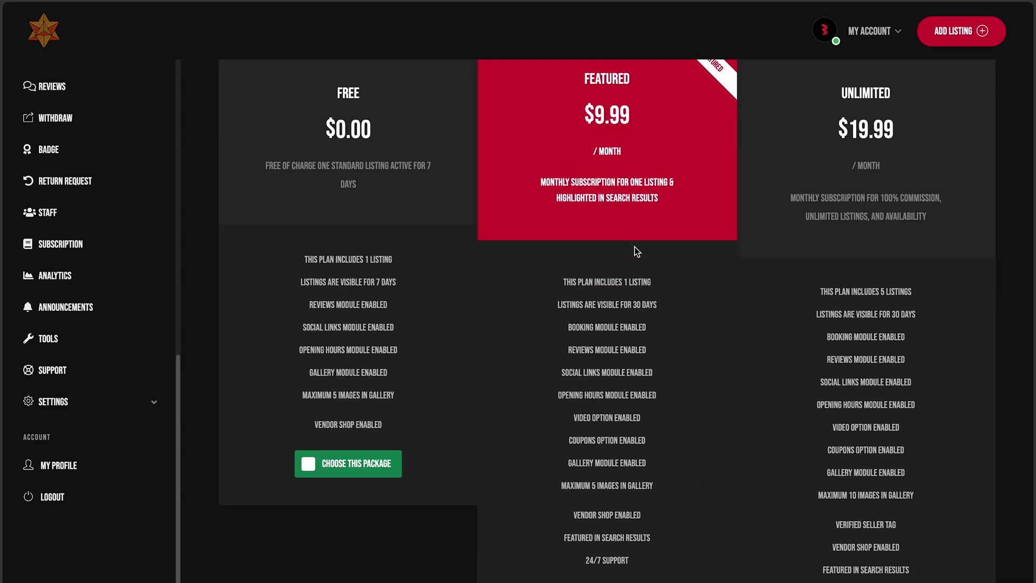
{"action": "scroll", "coordinate": [635, 247], "scroll_direction": "down", "scroll_amount": 2}
{"action": "scroll", "coordinate": [649, 280], "scroll_direction": "up", "scroll_amount": 2}
{"action": "scroll", "coordinate": [649, 280], "scroll_direction": "up", "scroll_amount": 5}
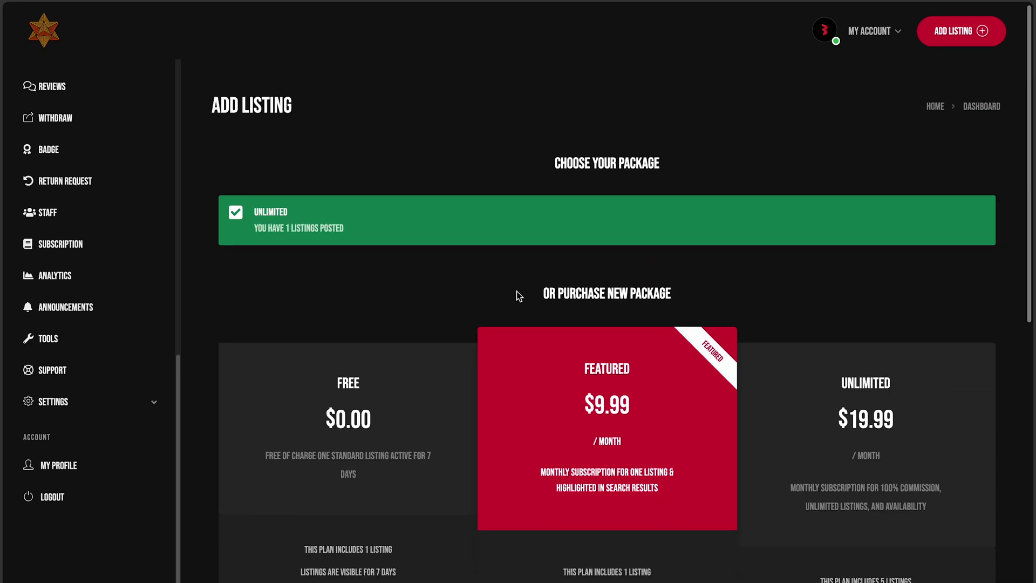
{"action": "scroll", "coordinate": [610, 345], "scroll_direction": "down", "scroll_amount": 8}
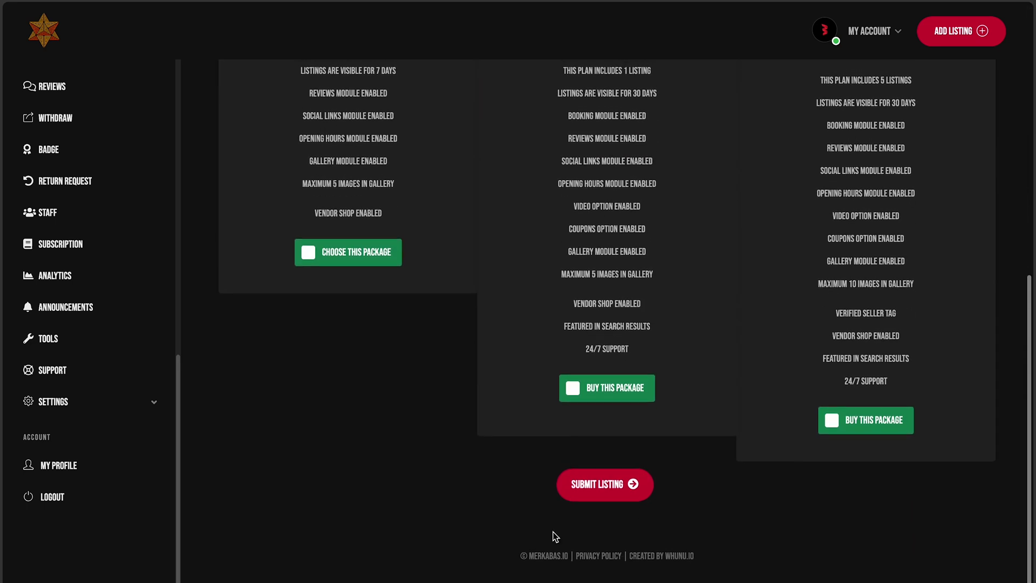
Step: Submit the listing using the current Unlimited package
{"action": "left_click", "coordinate": [615, 492]}
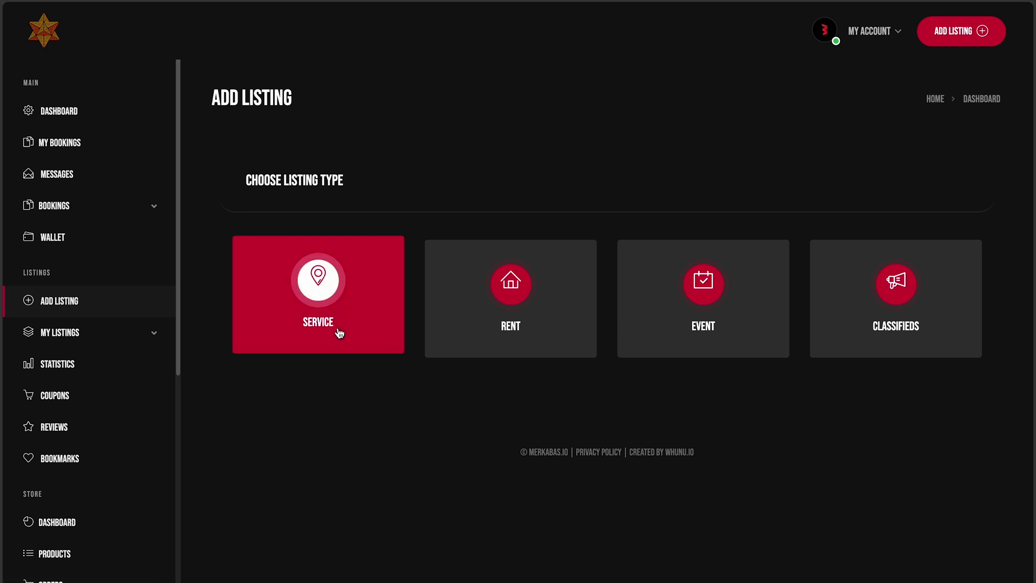
Step: Choose the Service type, autofill title WHUNU from saved details, and set category Brands
{"action": "left_click", "coordinate": [339, 332]}
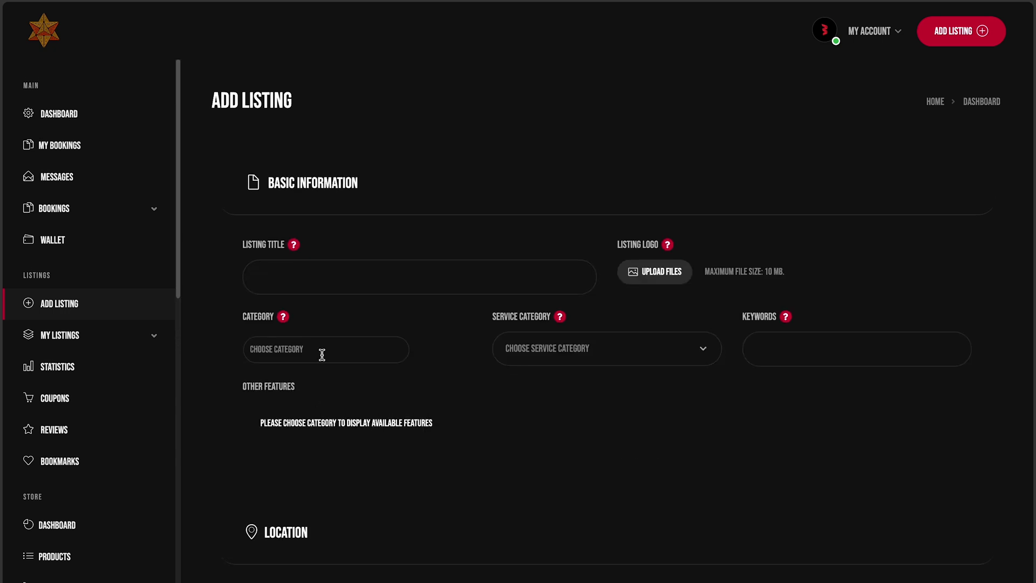
{"action": "left_click", "coordinate": [455, 278]}
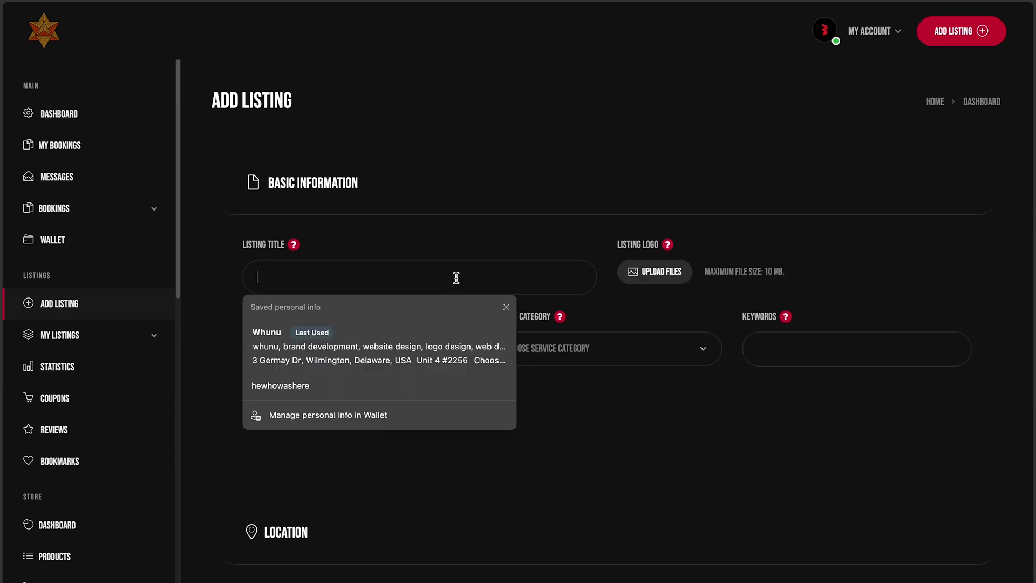
{"action": "left_click", "coordinate": [416, 355]}
{"action": "scroll", "coordinate": [417, 354], "scroll_direction": "down", "scroll_amount": 10}
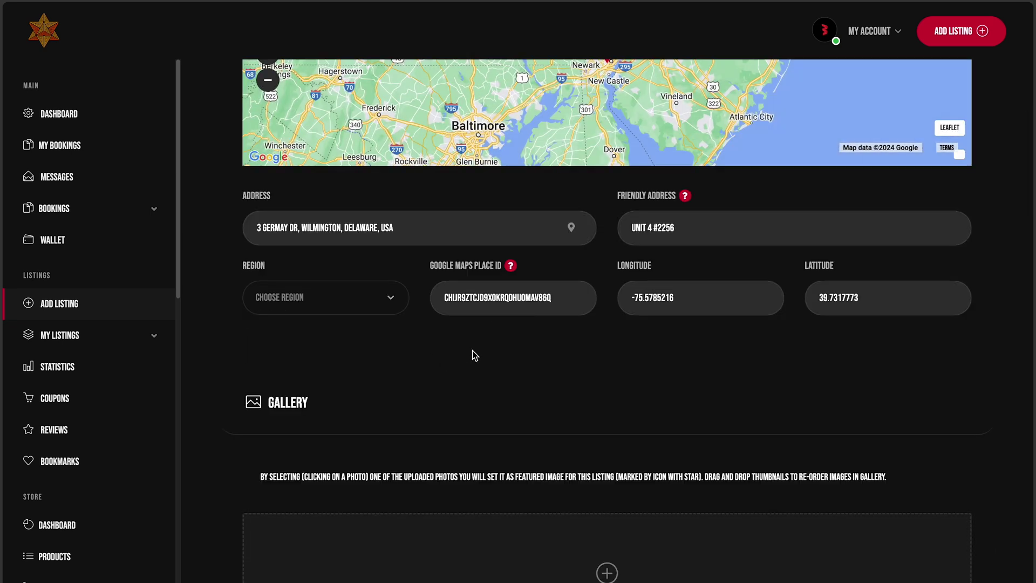
{"action": "scroll", "coordinate": [472, 350], "scroll_direction": "up", "scroll_amount": 10}
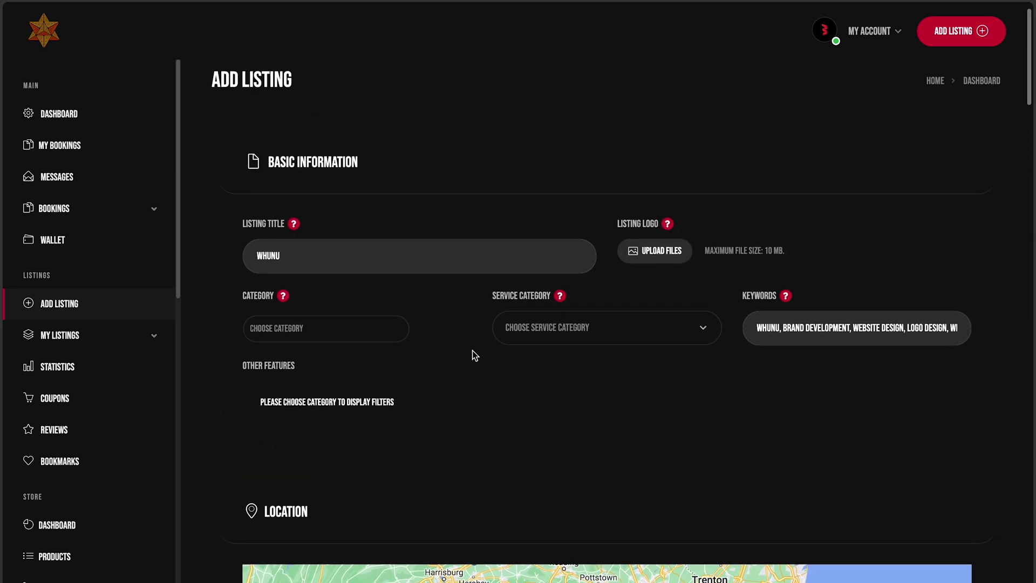
{"action": "left_click", "coordinate": [358, 327]}
{"action": "left_click", "coordinate": [344, 357]}
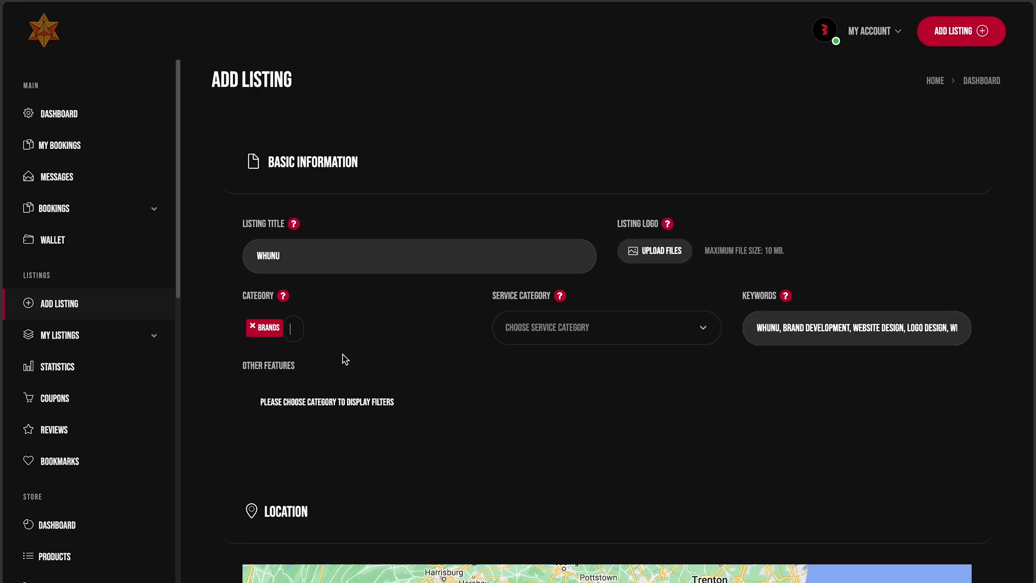
{"action": "left_click", "coordinate": [609, 328]}
{"action": "left_click", "coordinate": [608, 381]}
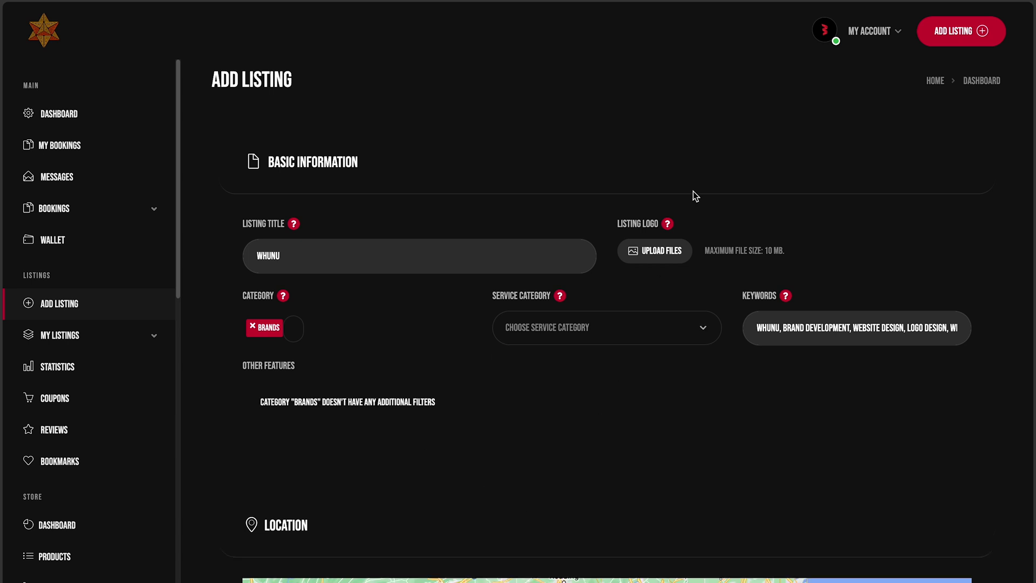
Step: Upload Whunu app icon.jpg as the listing logo
{"action": "left_click", "coordinate": [668, 255]}
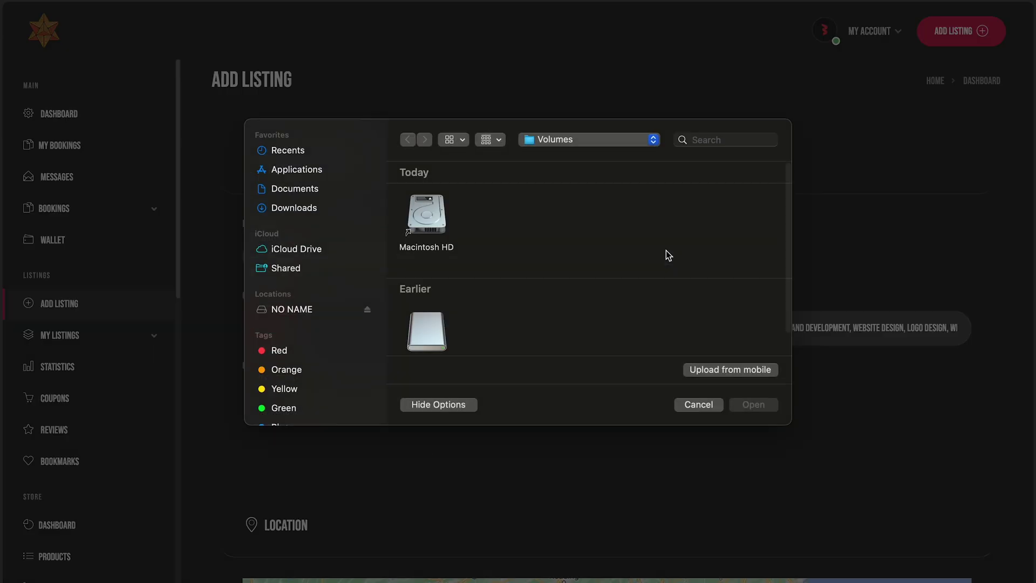
{"action": "scroll", "coordinate": [674, 308], "scroll_direction": "down", "scroll_amount": 3}
{"action": "left_click", "coordinate": [510, 237]}
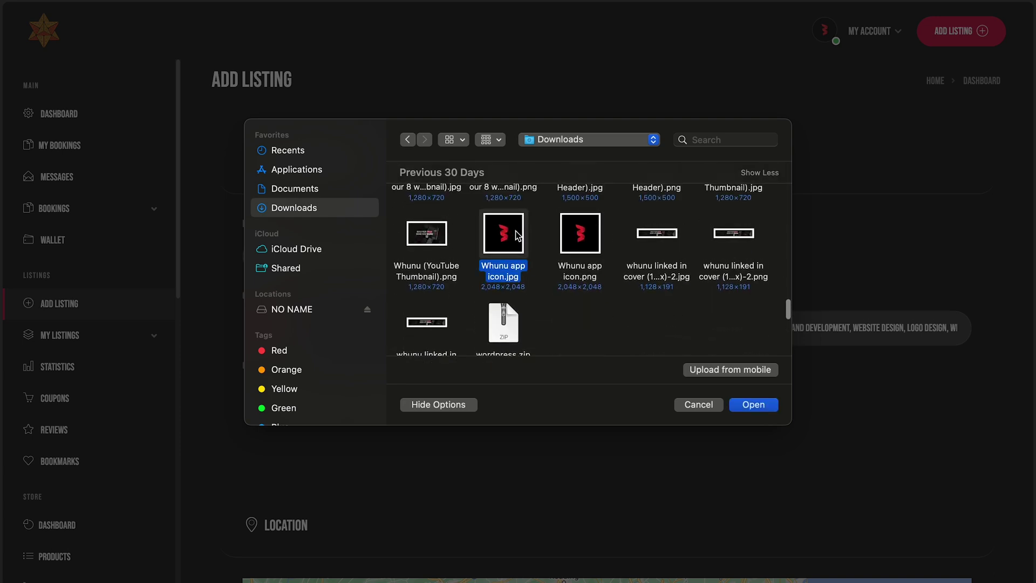
{"action": "left_click", "coordinate": [753, 405]}
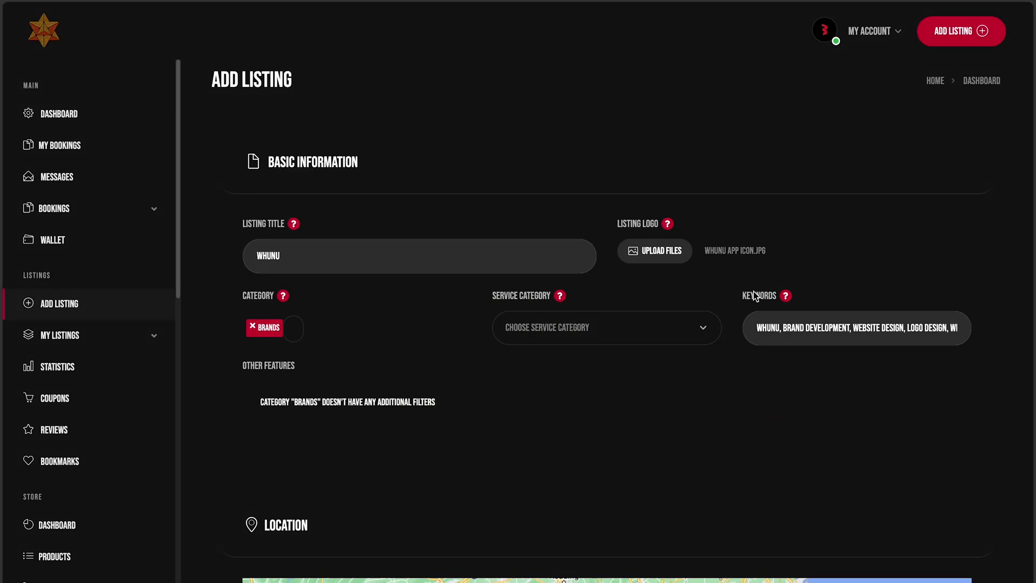
Step: Add the four promotional images through the Gallery upload zone
{"action": "scroll", "coordinate": [686, 439], "scroll_direction": "down", "scroll_amount": 10}
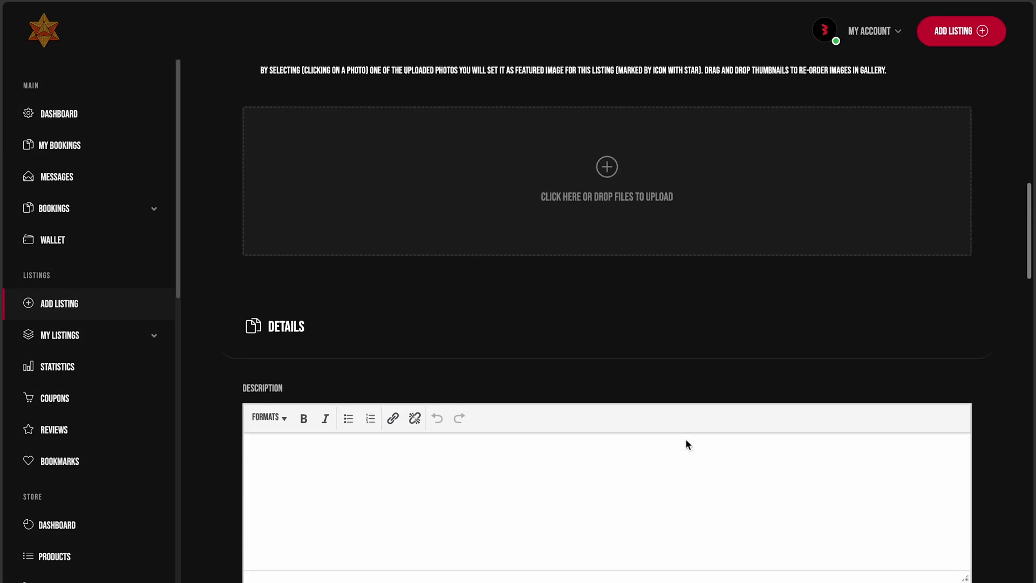
{"action": "scroll", "coordinate": [685, 439], "scroll_direction": "up", "scroll_amount": 5}
{"action": "scroll", "coordinate": [688, 443], "scroll_direction": "up", "scroll_amount": 5}
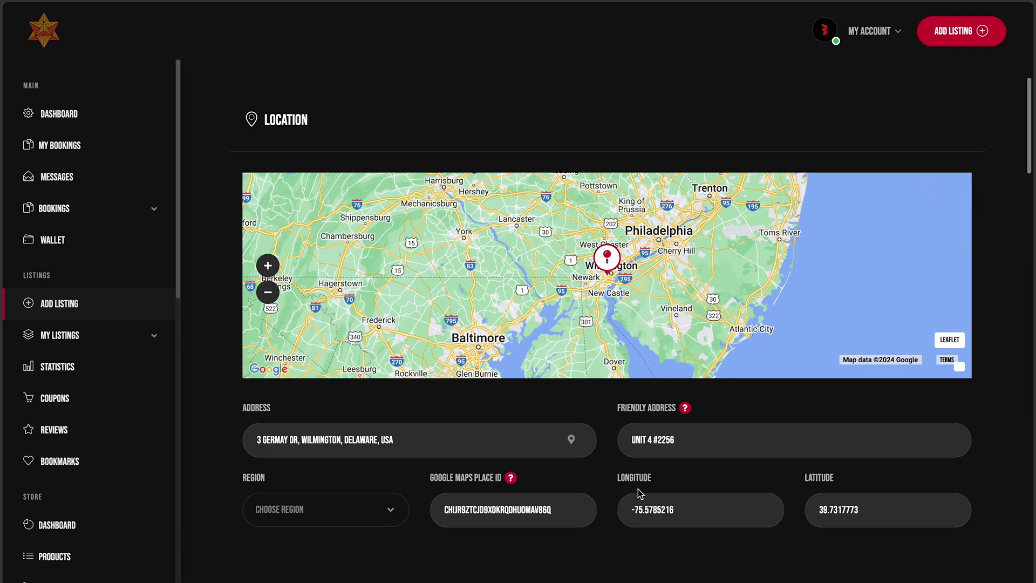
{"action": "scroll", "coordinate": [637, 489], "scroll_direction": "down", "scroll_amount": 8}
{"action": "scroll", "coordinate": [637, 488], "scroll_direction": "down", "scroll_amount": 2}
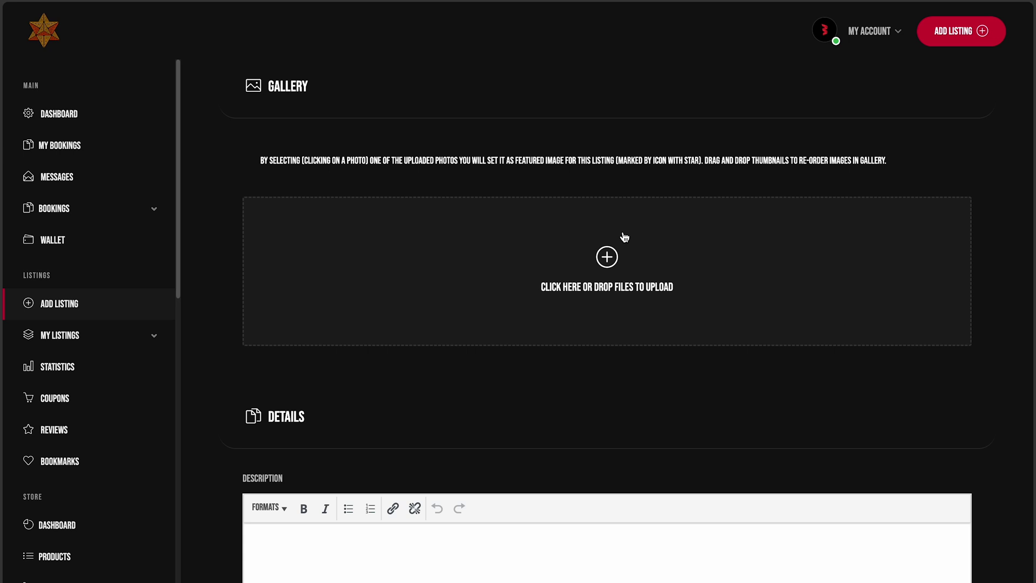
{"action": "left_click", "coordinate": [608, 257]}
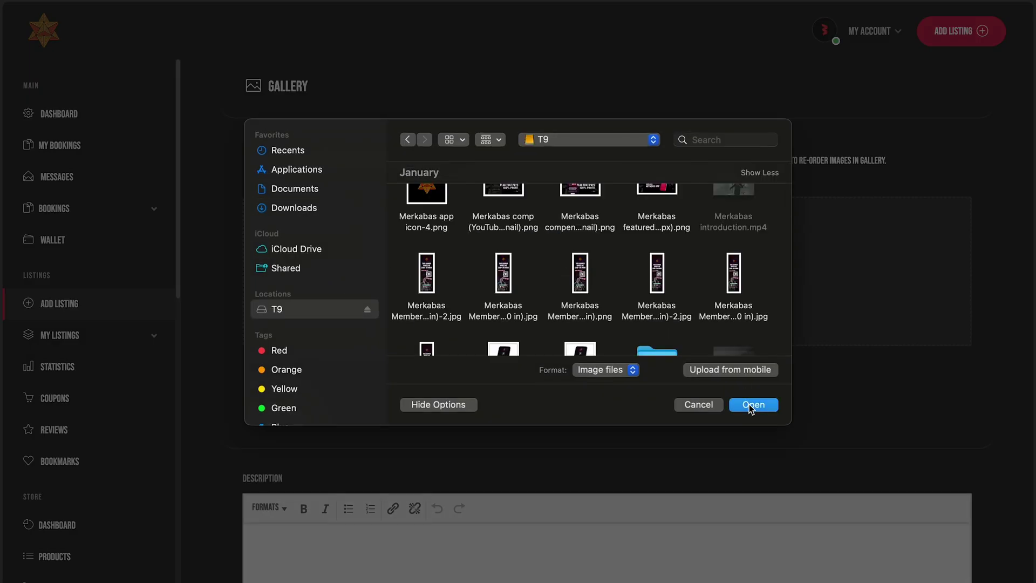
{"action": "left_click", "coordinate": [752, 404]}
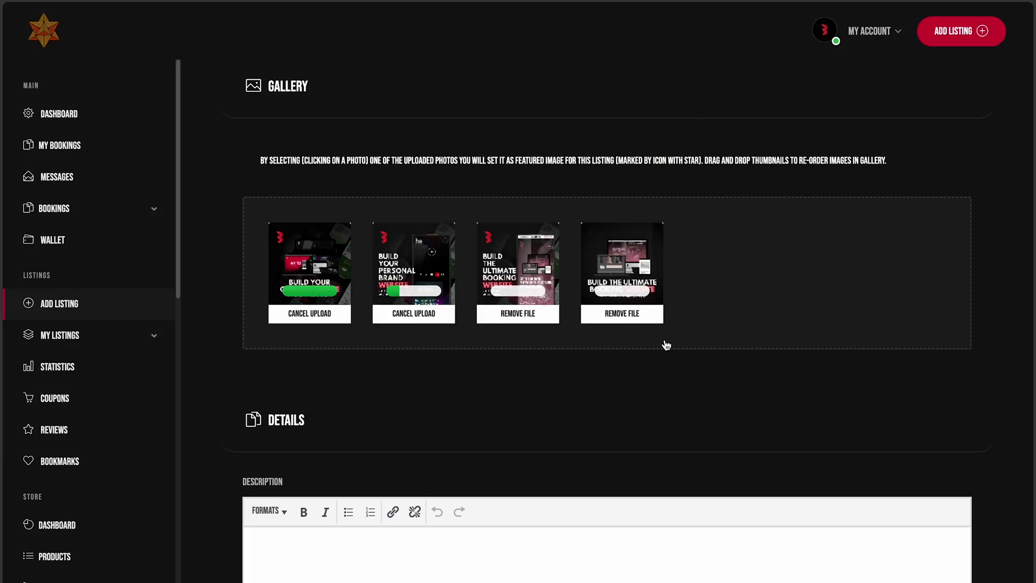
{"action": "scroll", "coordinate": [596, 375], "scroll_direction": "down", "scroll_amount": 8}
{"action": "scroll", "coordinate": [479, 162], "scroll_direction": "up", "scroll_amount": 3}
Step: Paste the brand development company summary into the Description editor
{"action": "left_click", "coordinate": [486, 308]}
{"action": "type", "text": "We’re a brand development company, strategically built to provide the resources it takes to create the business you envision. Grow your brand by getting brand management, a brand strategy, and brand identity, create a professional custom website, a blog, an eCommerce store, a web 3 store, or get the bundle along with hosting. We provide event planning, content creation, advertising campaigns, social media management, branding, SEO audit & review, product package design, marketing strategy, and much more. Our existence is predicated on empowering entrepreneurs by leveraging their attention. We create systems that are customized to your specific entity to position your brand in the market to reach its target KPI."}
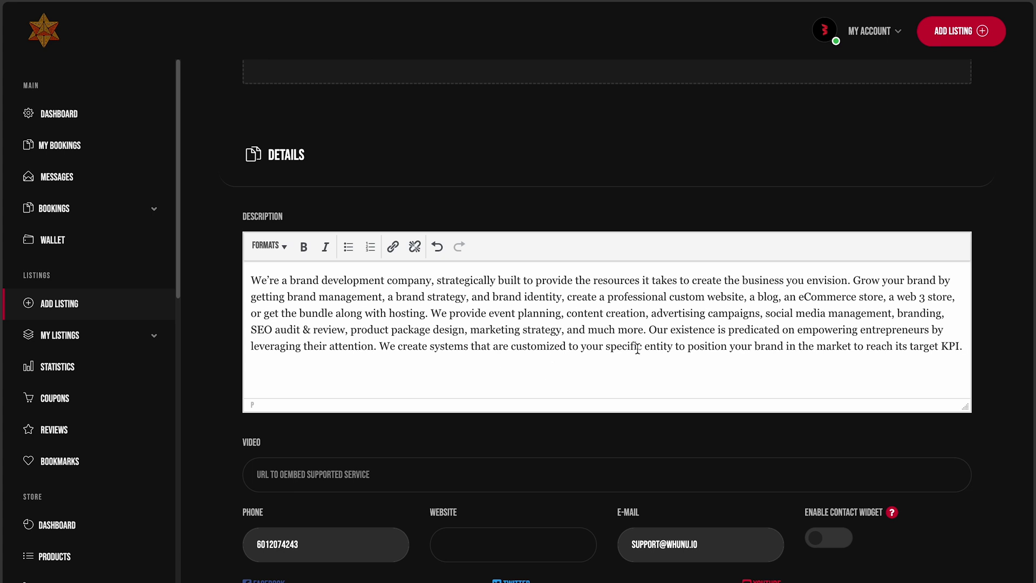
{"action": "scroll", "coordinate": [636, 347], "scroll_direction": "down", "scroll_amount": 7}
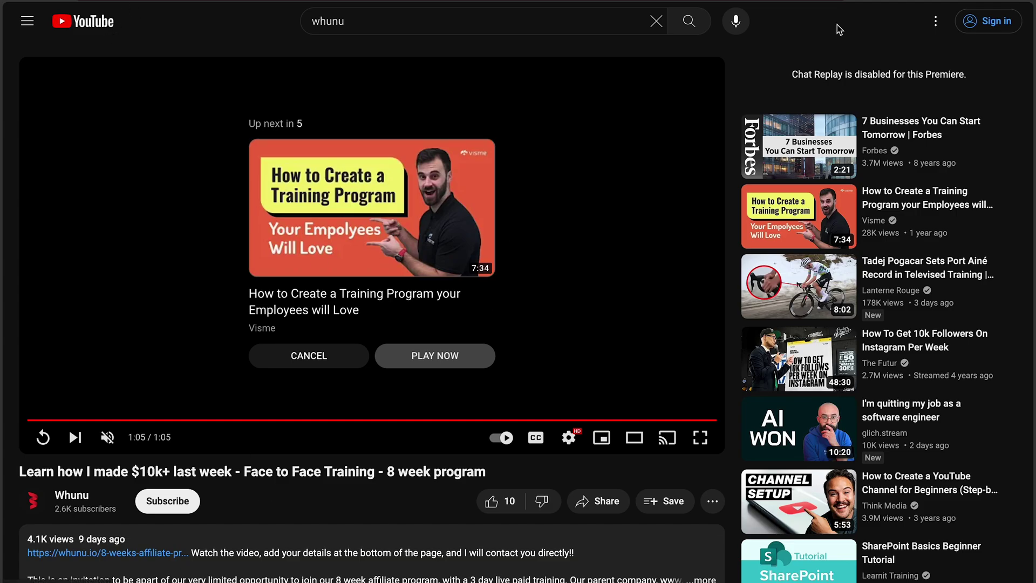
Step: Search YouTube for whunu, go to the Whunu channel, and copy the featured video's share link
{"action": "left_click", "coordinate": [695, 30]}
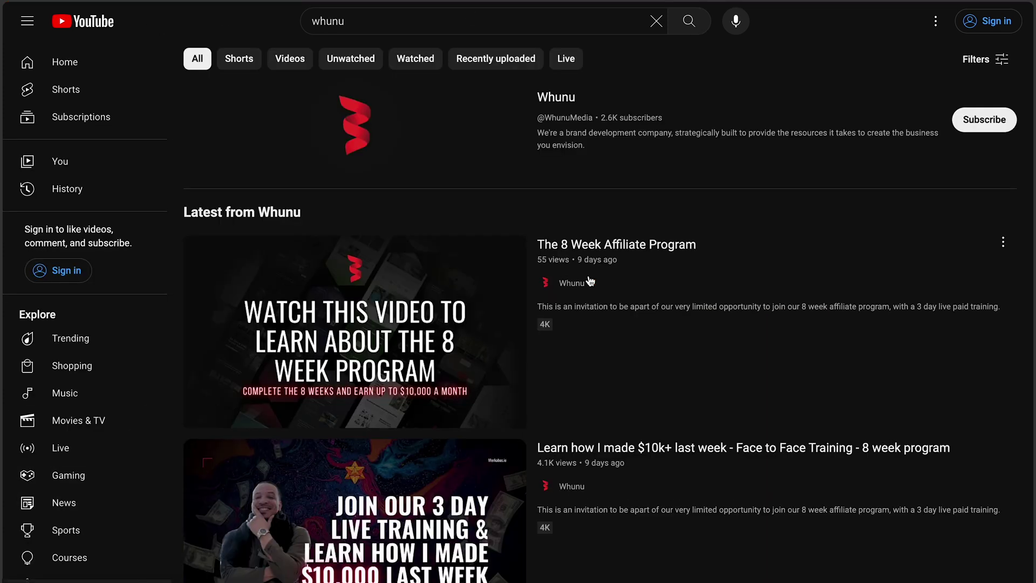
{"action": "left_click", "coordinate": [563, 100]}
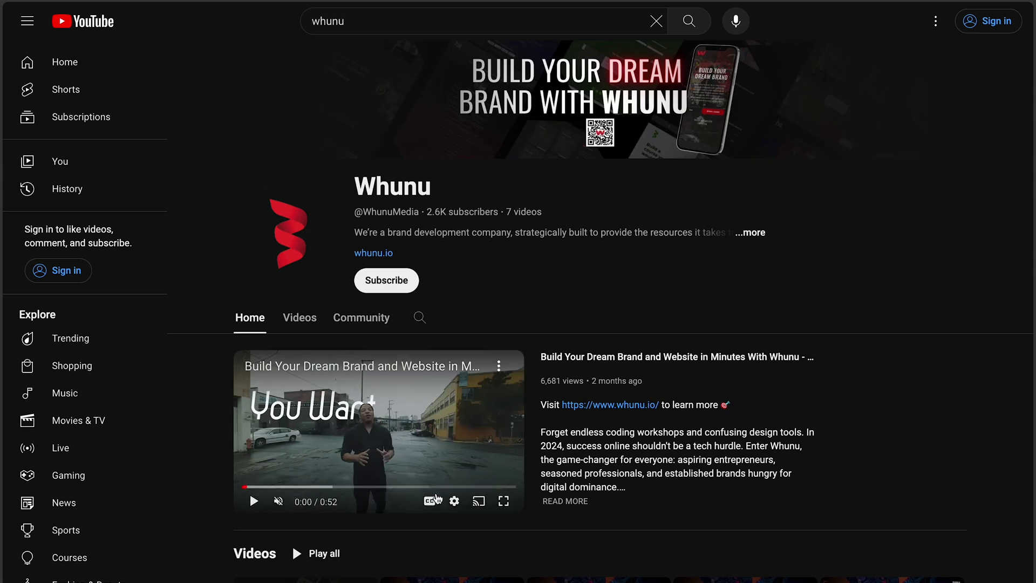
{"action": "left_click", "coordinate": [495, 368]}
{"action": "left_click", "coordinate": [399, 419]}
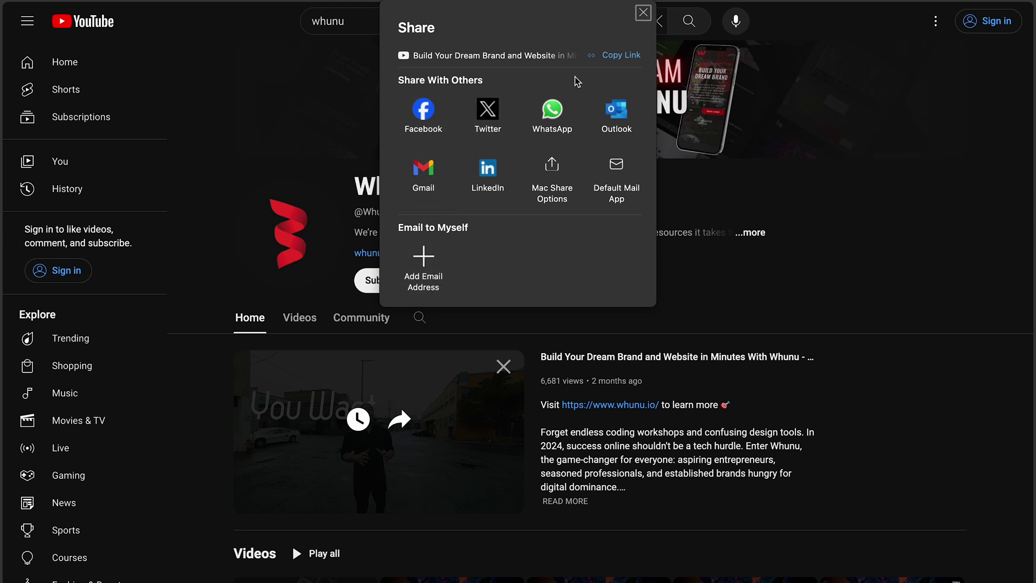
{"action": "left_click", "coordinate": [618, 63]}
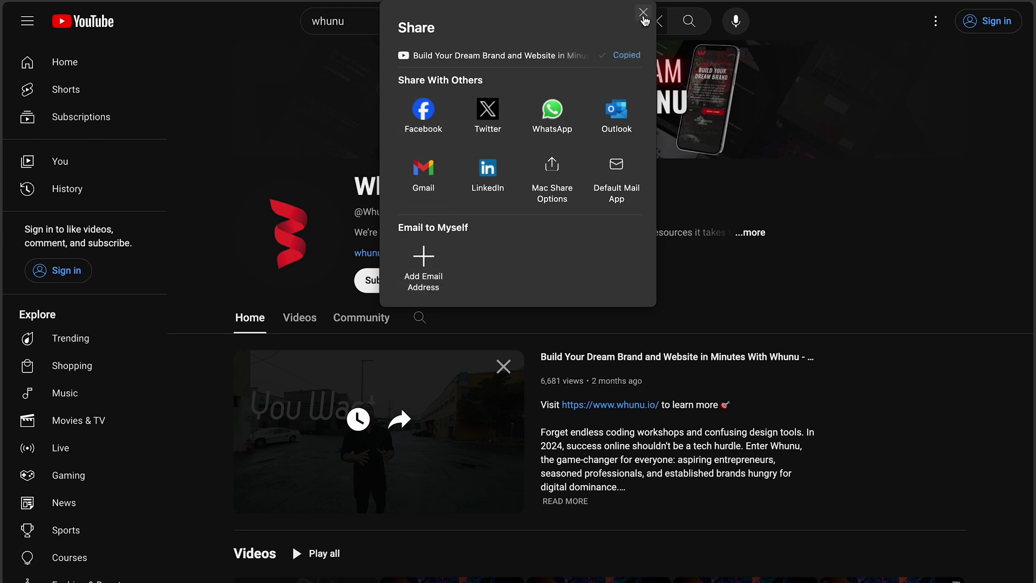
{"action": "left_click", "coordinate": [644, 19]}
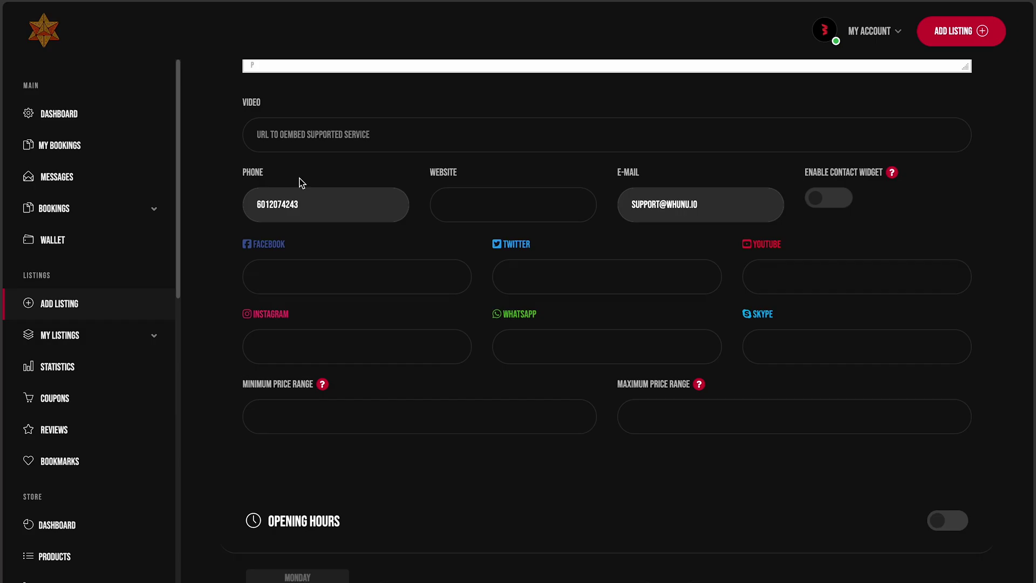
{"action": "left_click", "coordinate": [367, 130]}
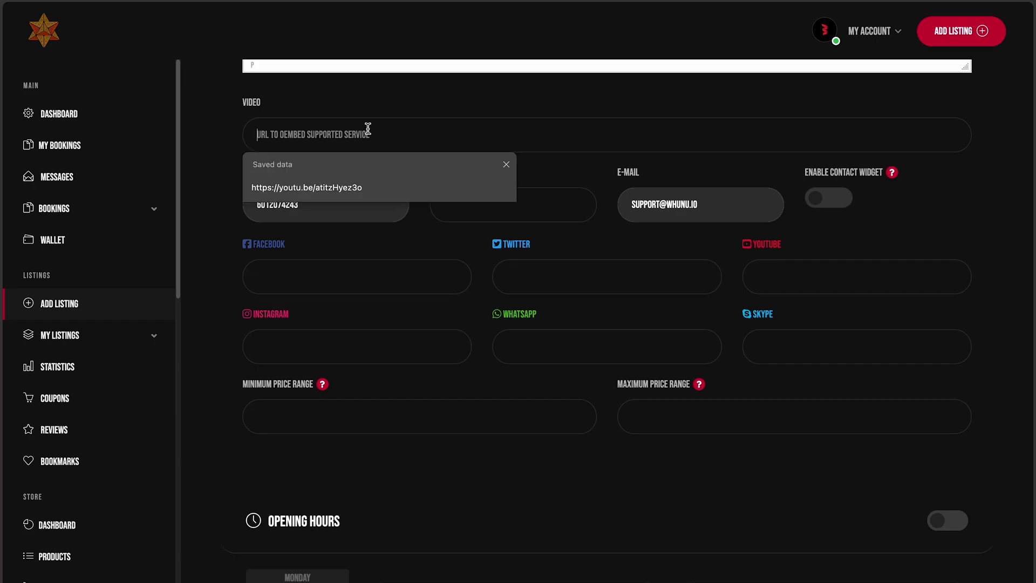
{"action": "type", "text": "HTTPS://YOUTU.BE/MHJRLXP9JYE"}
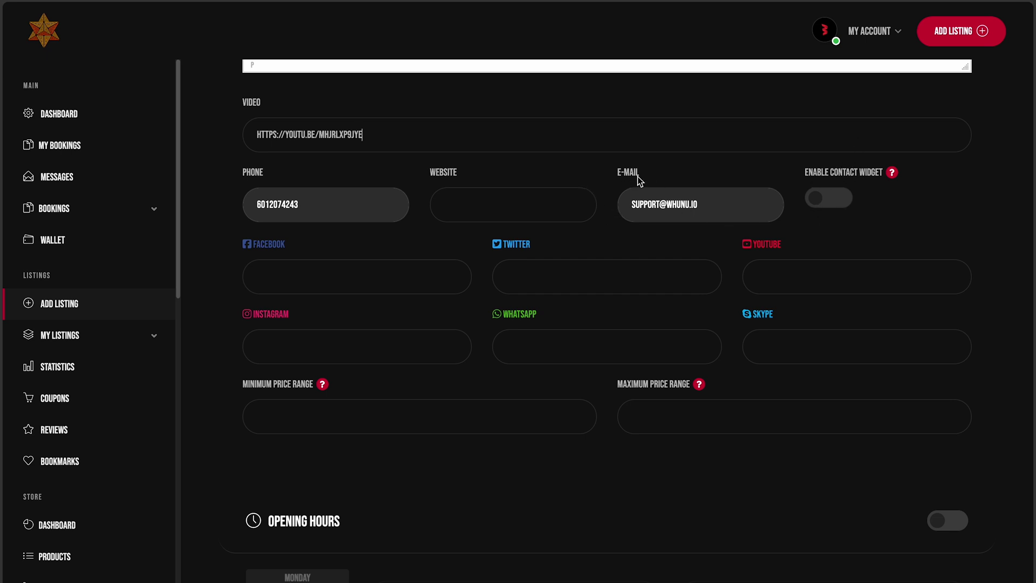
{"action": "left_click", "coordinate": [493, 215]}
{"action": "type", "text": "www"}
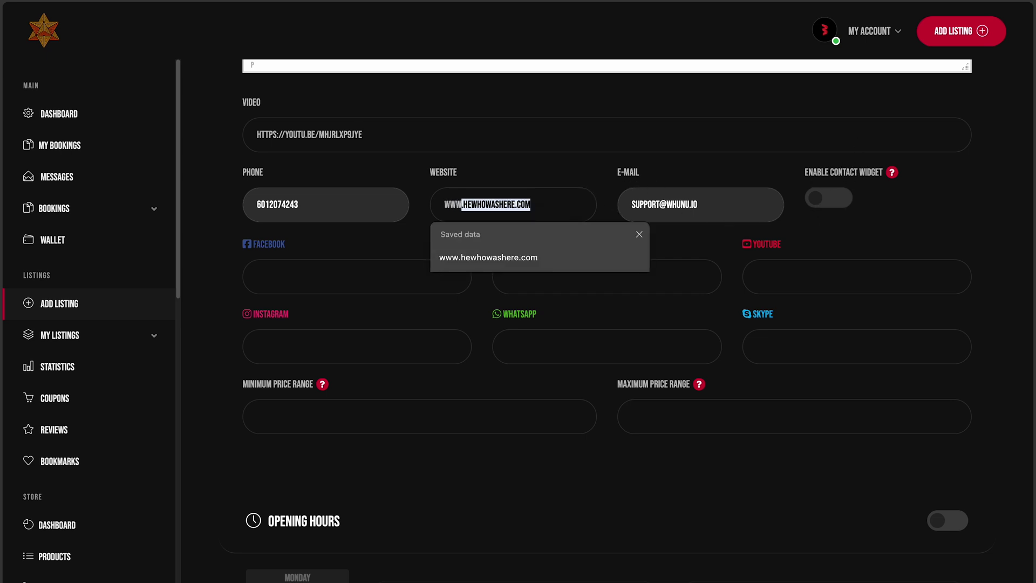
{"action": "type", "text": ".whunu.io"}
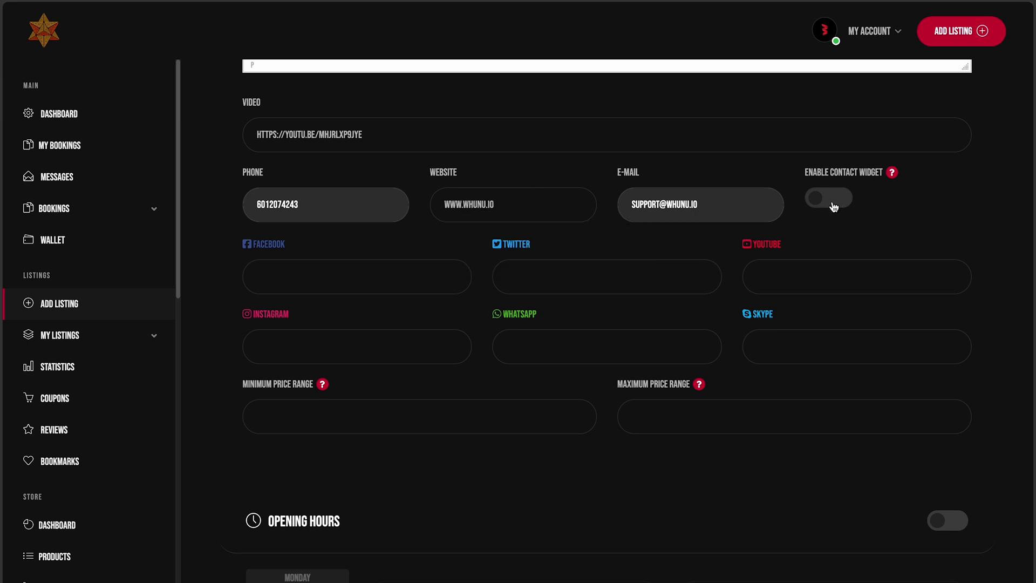
Step: Fill the Facebook link from the saved suggestion, correcting the page name to WHUNUMEDIA
{"action": "left_click", "coordinate": [413, 277]}
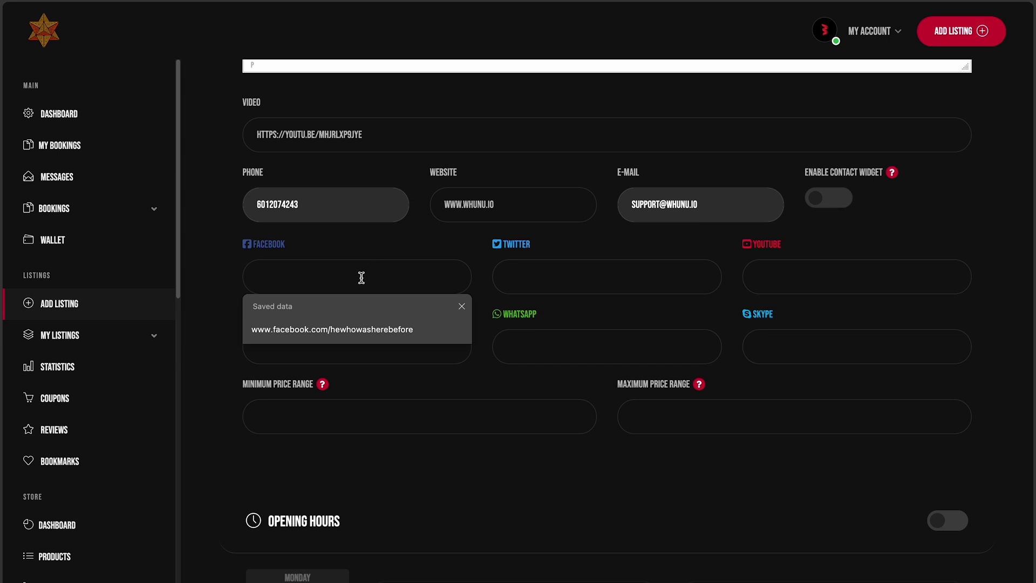
{"action": "left_click", "coordinate": [370, 330]}
{"action": "left_click_drag", "start_coordinate": [406, 277], "coordinate": [328, 275]}
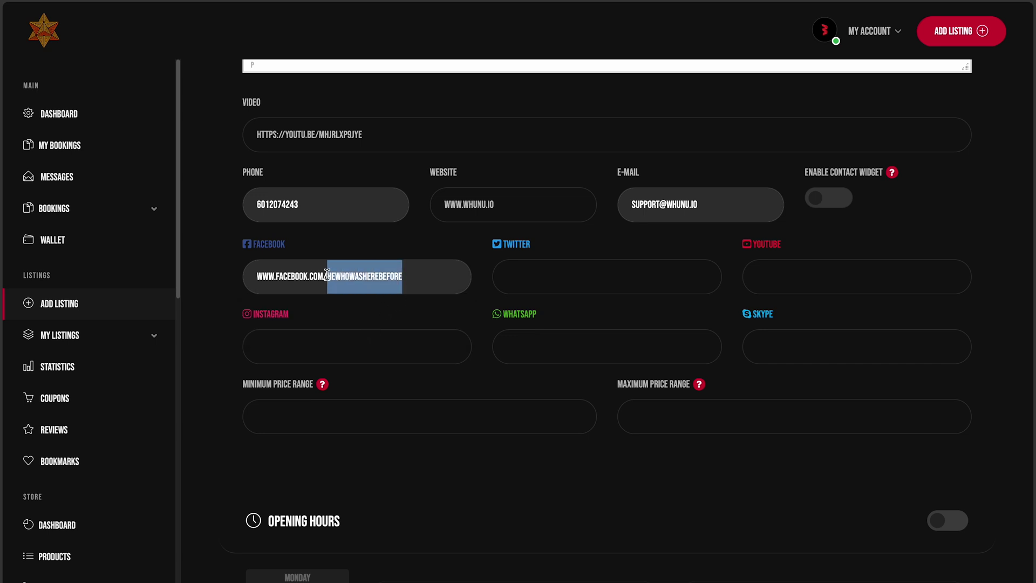
{"action": "type", "text": "WHUNU"}
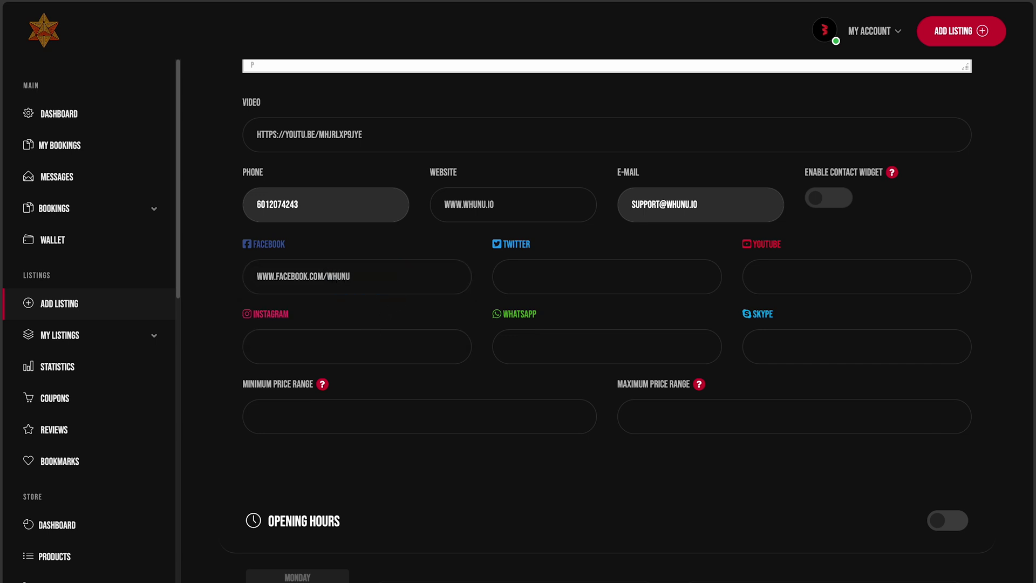
{"action": "type", "text": "MEDIA"}
{"action": "left_click_drag", "start_coordinate": [378, 275], "coordinate": [220, 278]}
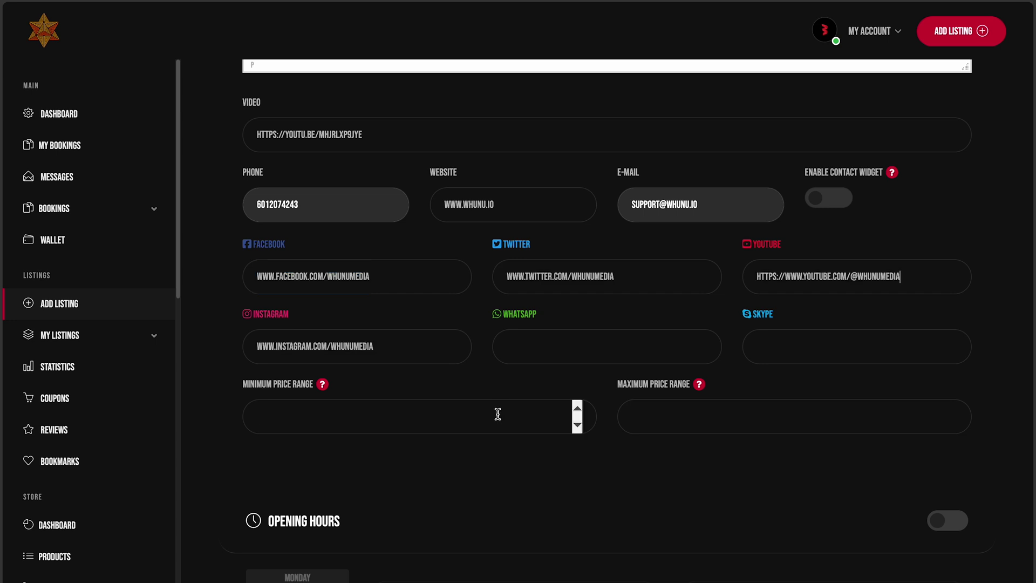
Step: Set the price range from 19.99 to 199999.99
{"action": "left_click", "coordinate": [497, 413]}
{"action": "type", "text": "19.99"}
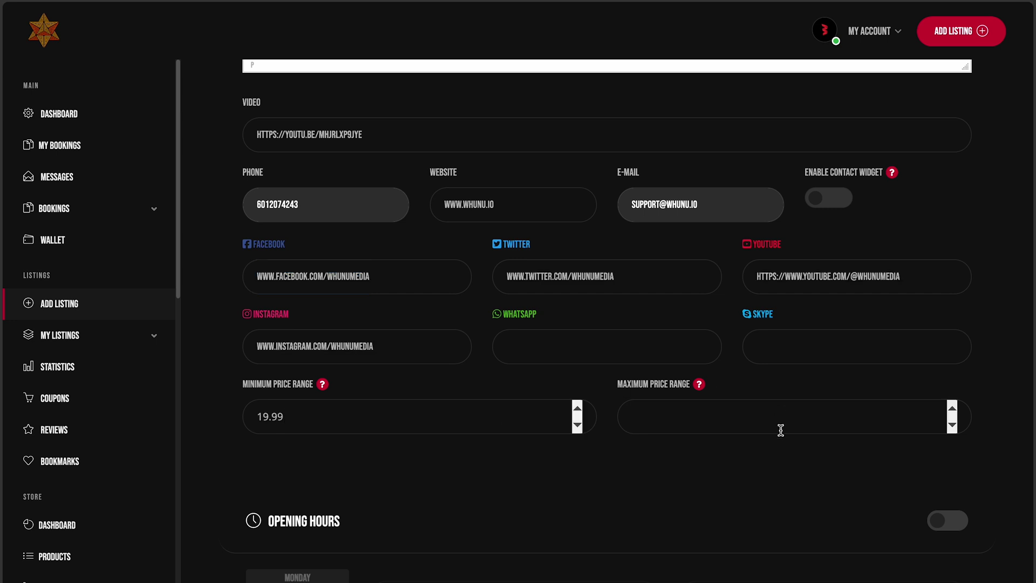
{"action": "left_click", "coordinate": [780, 430]}
{"action": "type", "text": "199999.99"}
Step: Switch on the Opening Hours toggle in the listing form
{"action": "scroll", "coordinate": [763, 434], "scroll_direction": "down", "scroll_amount": 5}
{"action": "scroll", "coordinate": [758, 432], "scroll_direction": "down", "scroll_amount": 3}
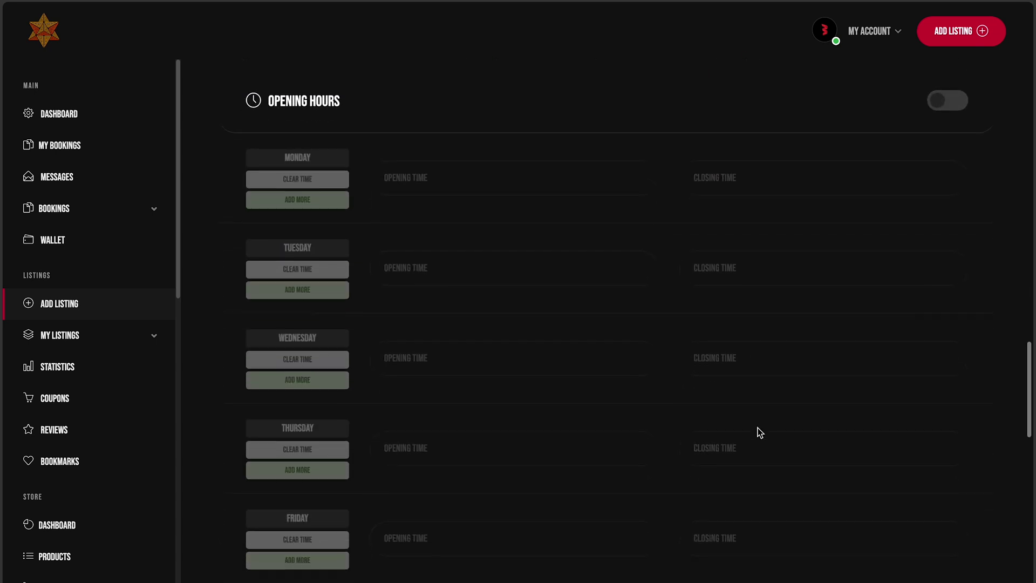
{"action": "scroll", "coordinate": [807, 226], "scroll_direction": "up", "scroll_amount": 2}
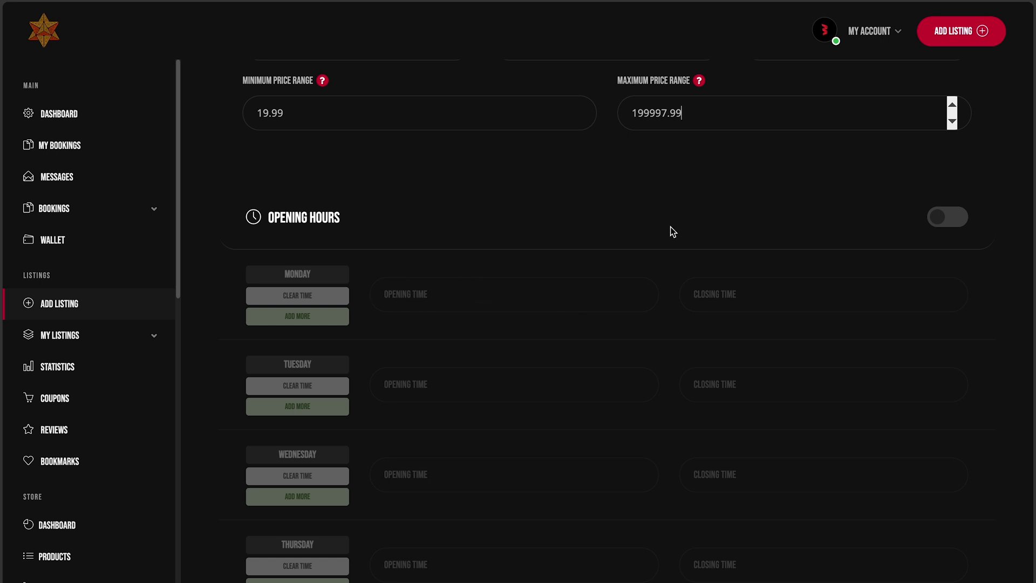
{"action": "left_click", "coordinate": [955, 216]}
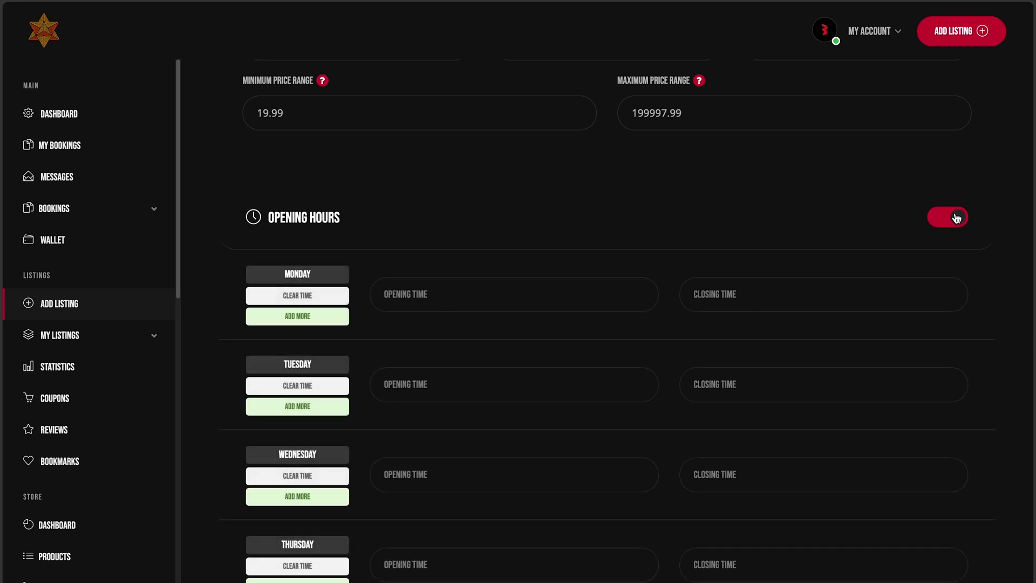
Step: Set Monday's opening time to 08:00 AM and closing time to 06:00 PM (18:00)
{"action": "left_click", "coordinate": [488, 294]}
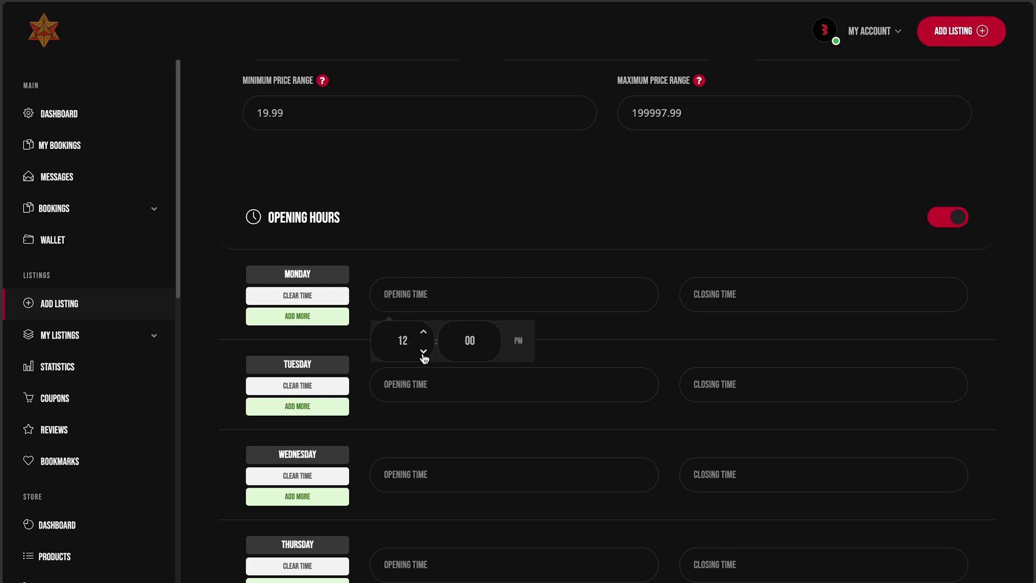
{"action": "left_click", "coordinate": [424, 352]}
{"action": "left_click", "coordinate": [424, 352]}
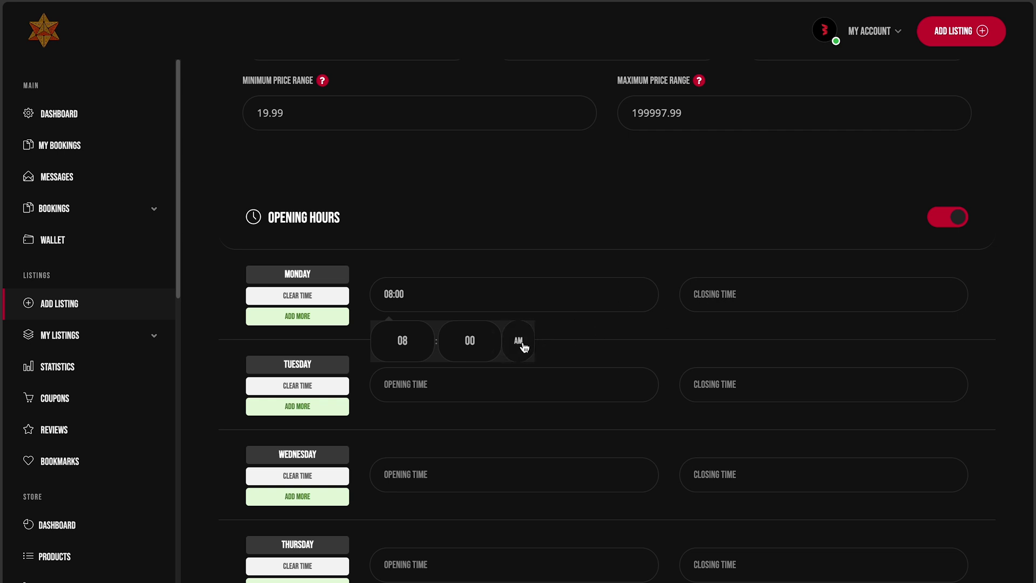
{"action": "left_click", "coordinate": [696, 323]}
{"action": "left_click", "coordinate": [721, 301]}
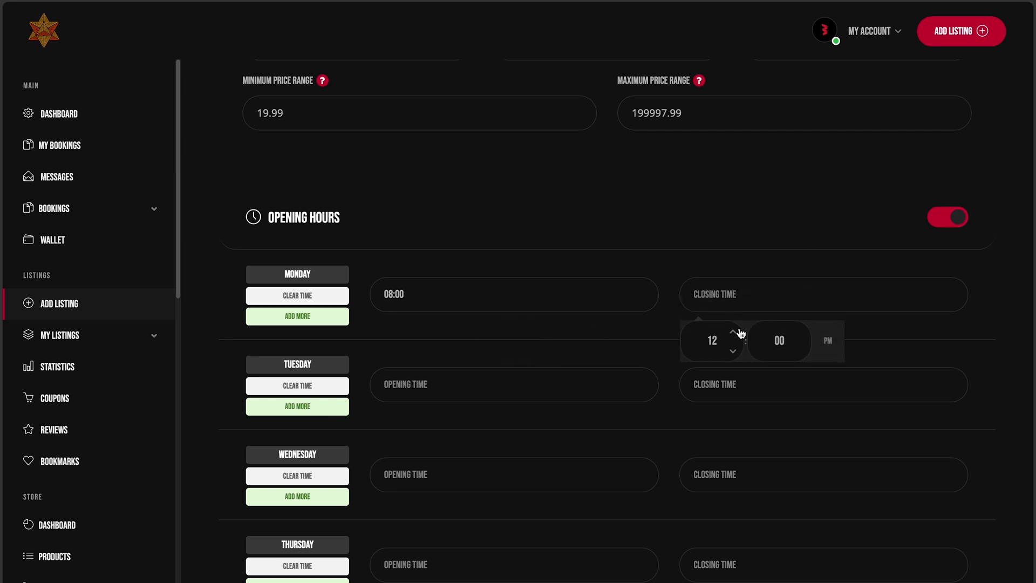
{"action": "left_click", "coordinate": [733, 351]}
{"action": "left_click", "coordinate": [733, 352]}
{"action": "left_click", "coordinate": [733, 351]}
{"action": "left_click", "coordinate": [733, 351]}
{"action": "left_click", "coordinate": [733, 351]}
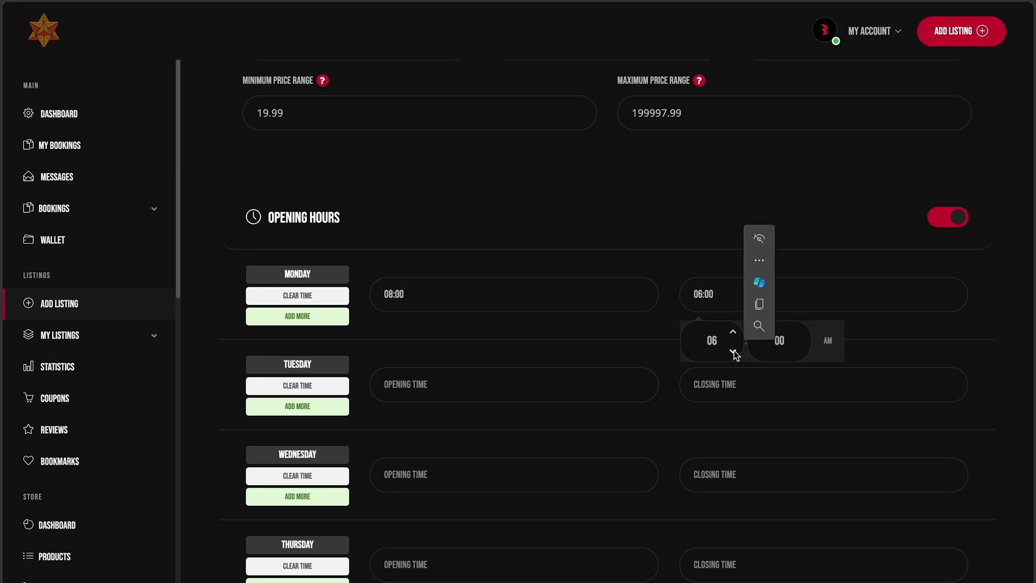
{"action": "left_click", "coordinate": [829, 340]}
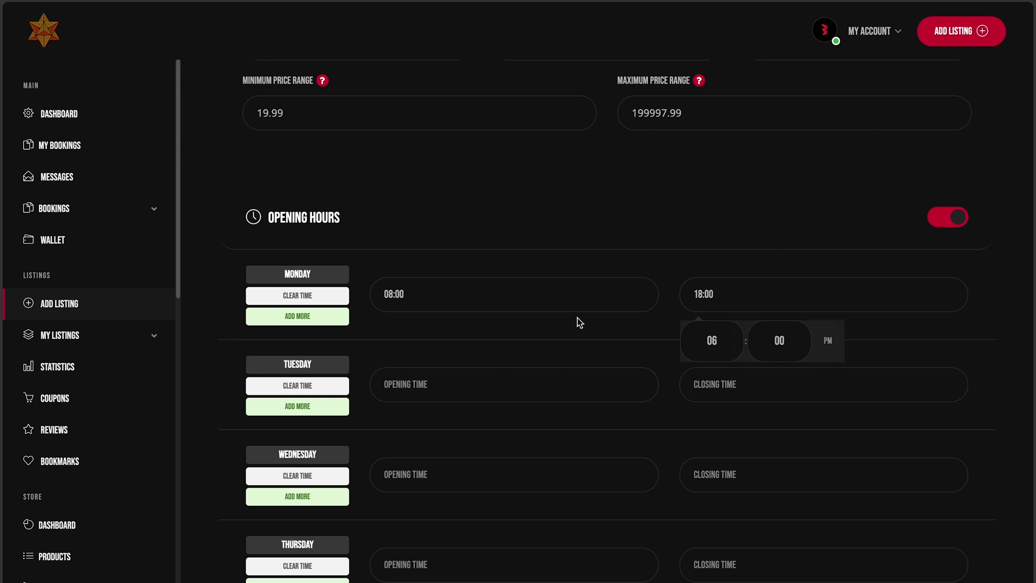
{"action": "left_click", "coordinate": [468, 326]}
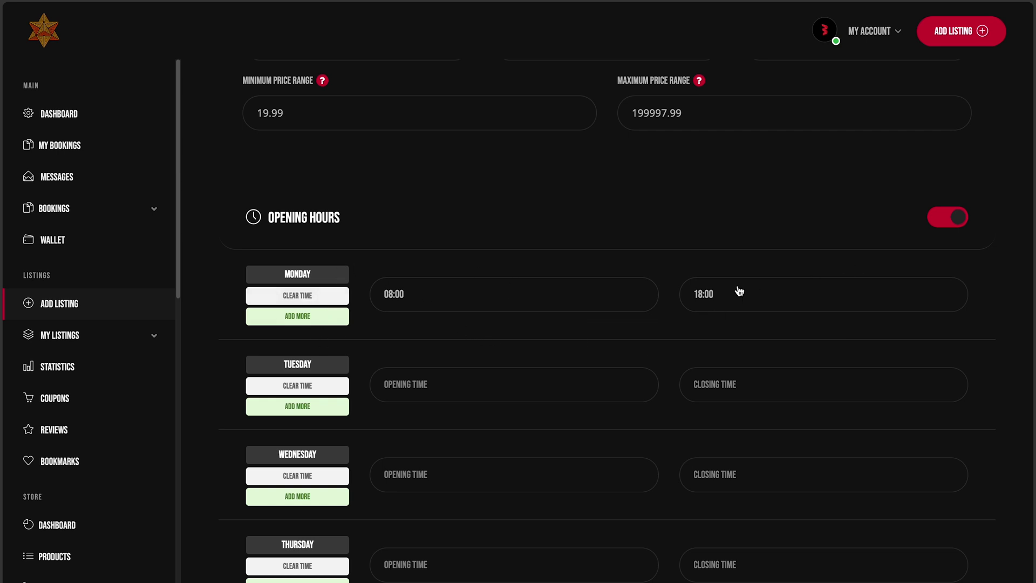
Step: Switch Opening Hours back off and enable Pricing & Bookable Services, placing the caret in the first item's Title
{"action": "left_click", "coordinate": [957, 217]}
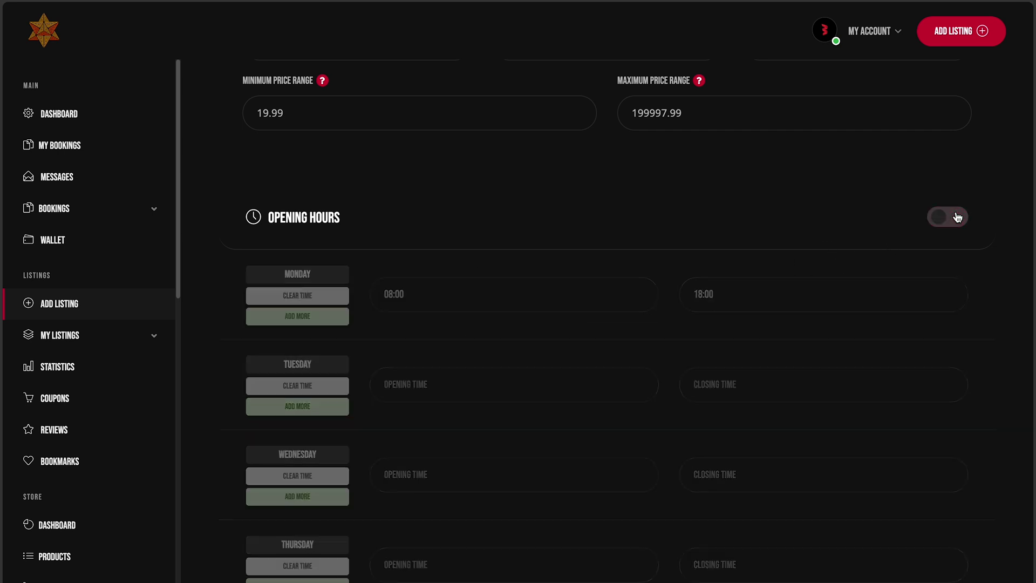
{"action": "scroll", "coordinate": [475, 393], "scroll_direction": "down", "scroll_amount": 9}
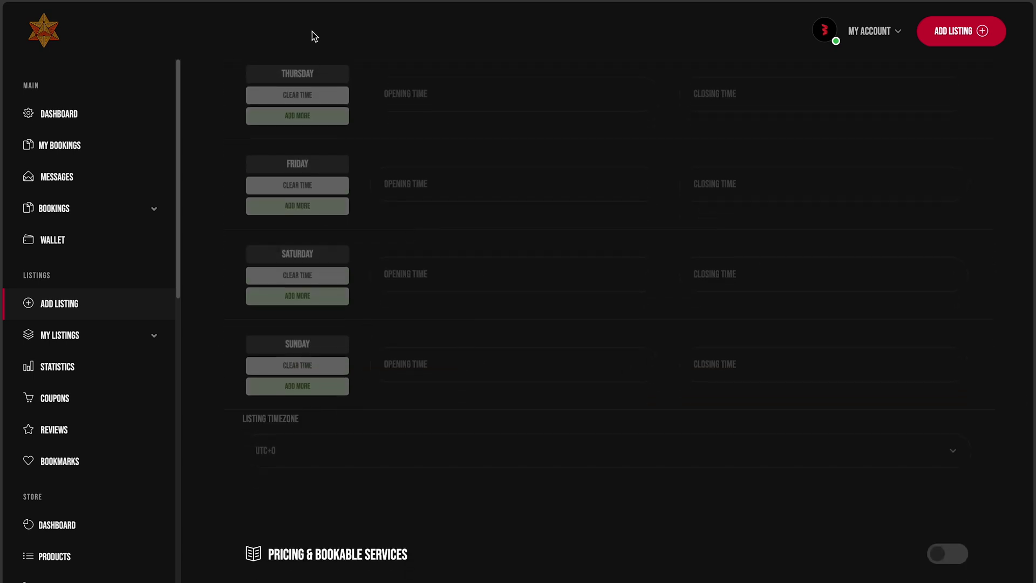
{"action": "scroll", "coordinate": [423, 472], "scroll_direction": "down", "scroll_amount": 3}
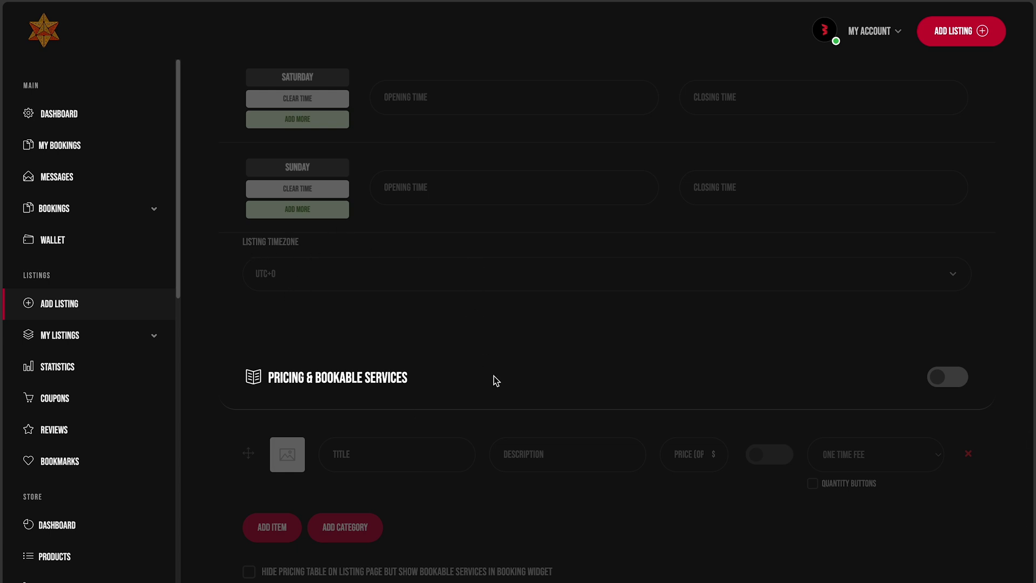
{"action": "scroll", "coordinate": [493, 381], "scroll_direction": "down", "scroll_amount": 3}
{"action": "left_click", "coordinate": [949, 238]}
{"action": "scroll", "coordinate": [507, 404], "scroll_direction": "down", "scroll_amount": 2}
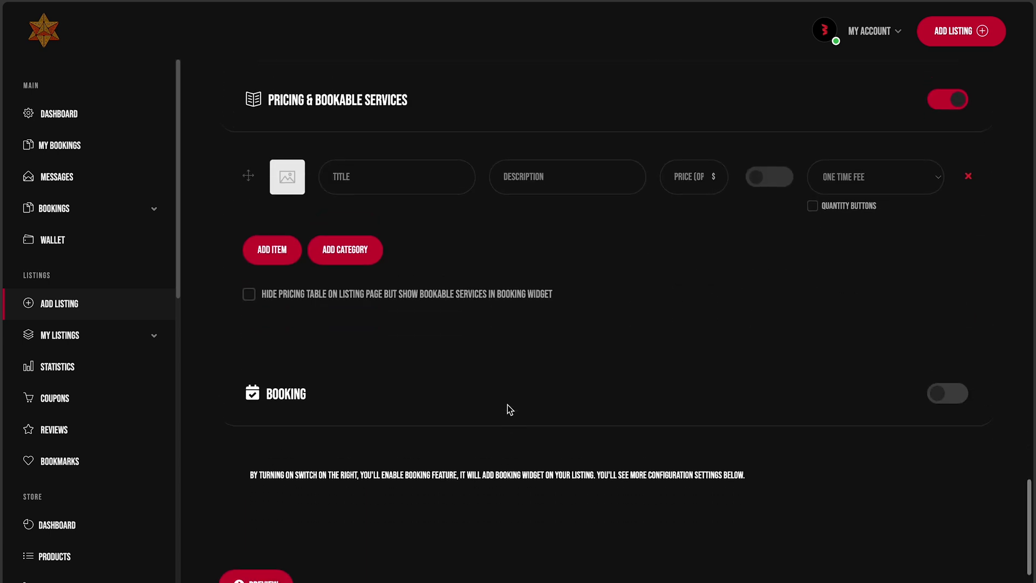
{"action": "scroll", "coordinate": [507, 405], "scroll_direction": "up", "scroll_amount": 2}
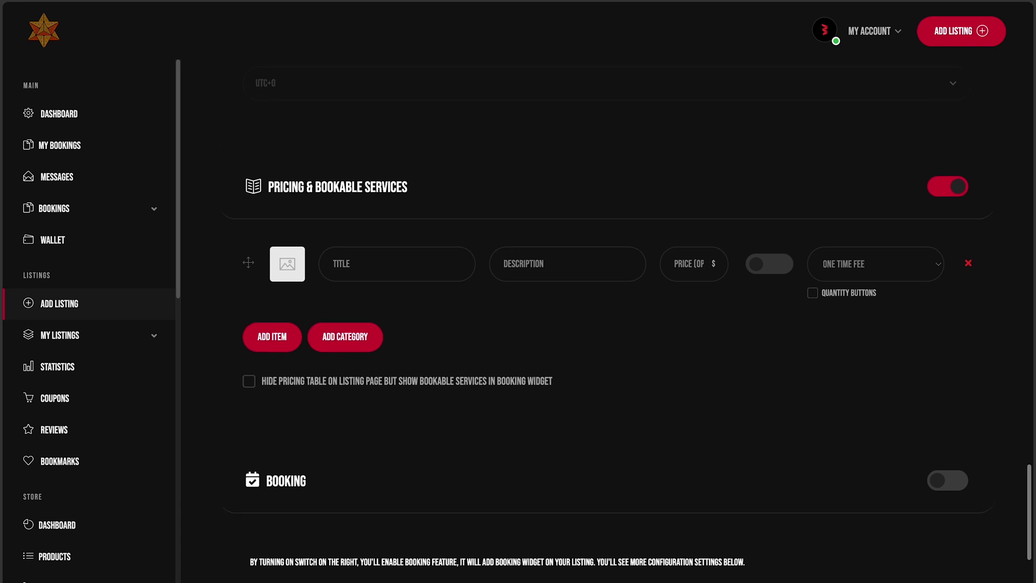
{"action": "left_click", "coordinate": [388, 268]}
{"action": "scroll", "coordinate": [518, 292], "scroll_direction": "down", "scroll_amount": 1}
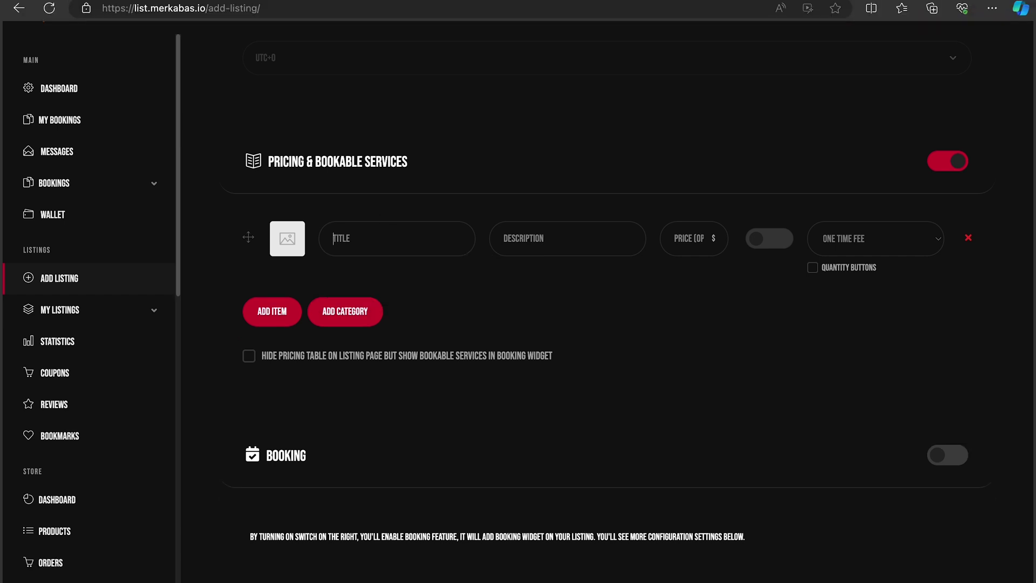
Step: In a new tab, go to whunu.io and select the One Page Ecommerce heading
{"action": "key", "text": "ctrl+t"}
{"action": "left_click", "coordinate": [419, 10]}
{"action": "type", "text": "whun"}
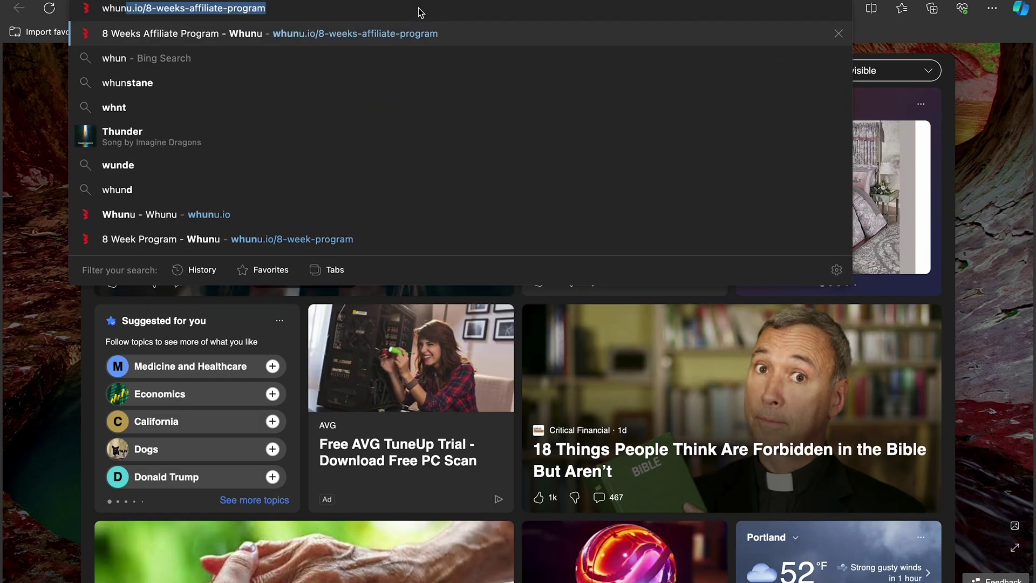
{"action": "type", "text": "u"}
{"action": "left_click", "coordinate": [268, 207]}
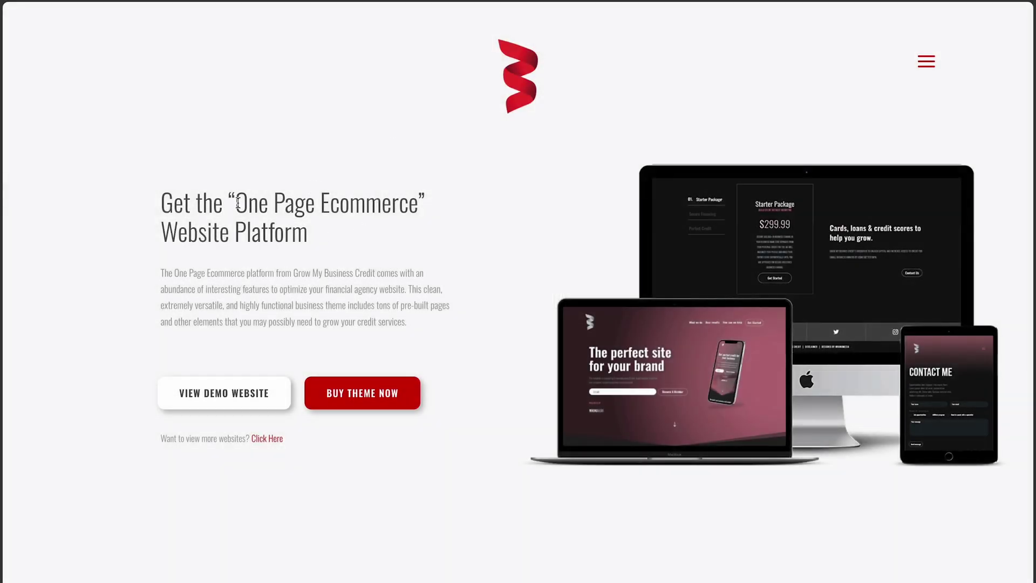
{"action": "left_click_drag", "start_coordinate": [308, 238], "coordinate": [159, 203]}
{"action": "scroll", "coordinate": [160, 162], "scroll_direction": "down", "scroll_amount": 1}
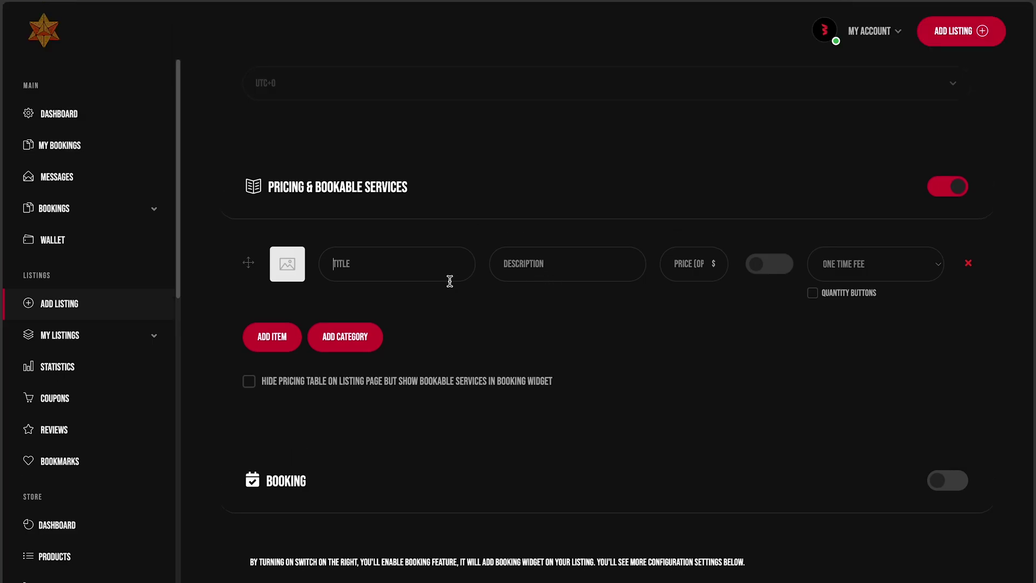
Step: Give the first item the One Page Ecommerce title and description and a 19.99 price
{"action": "left_click", "coordinate": [433, 273]}
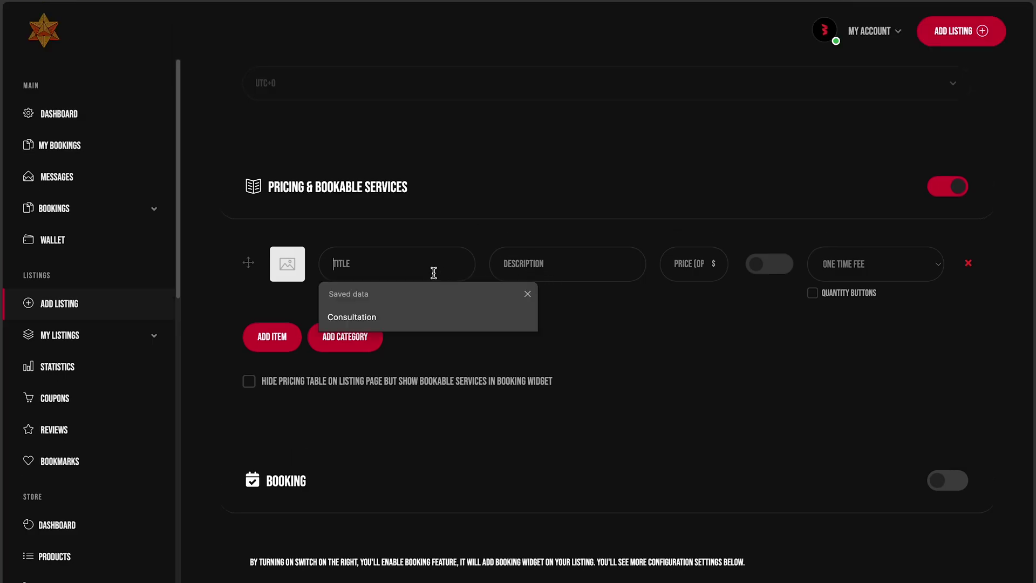
{"action": "key", "text": "ctrl+v"}
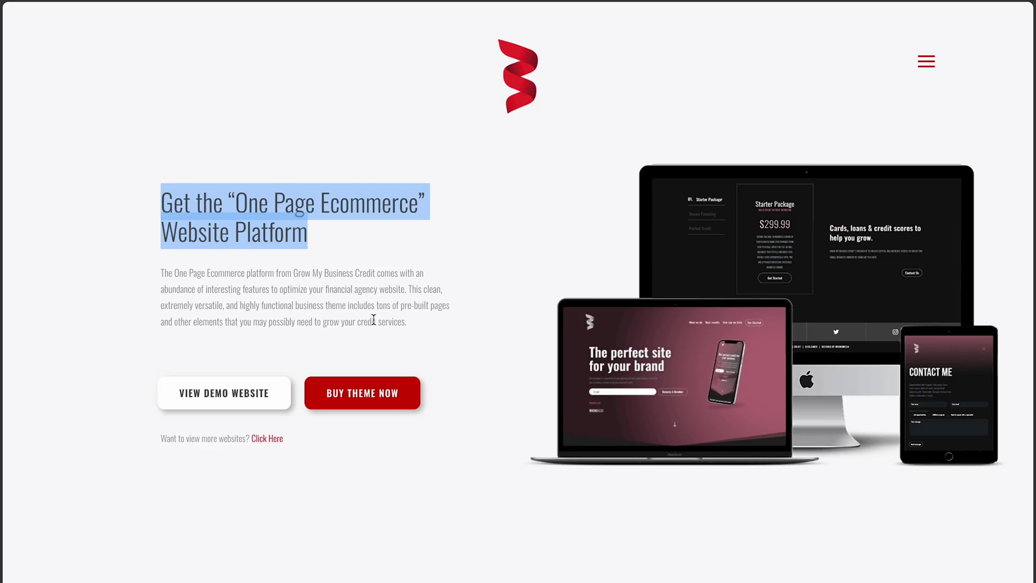
{"action": "left_click_drag", "start_coordinate": [426, 325], "coordinate": [153, 265]}
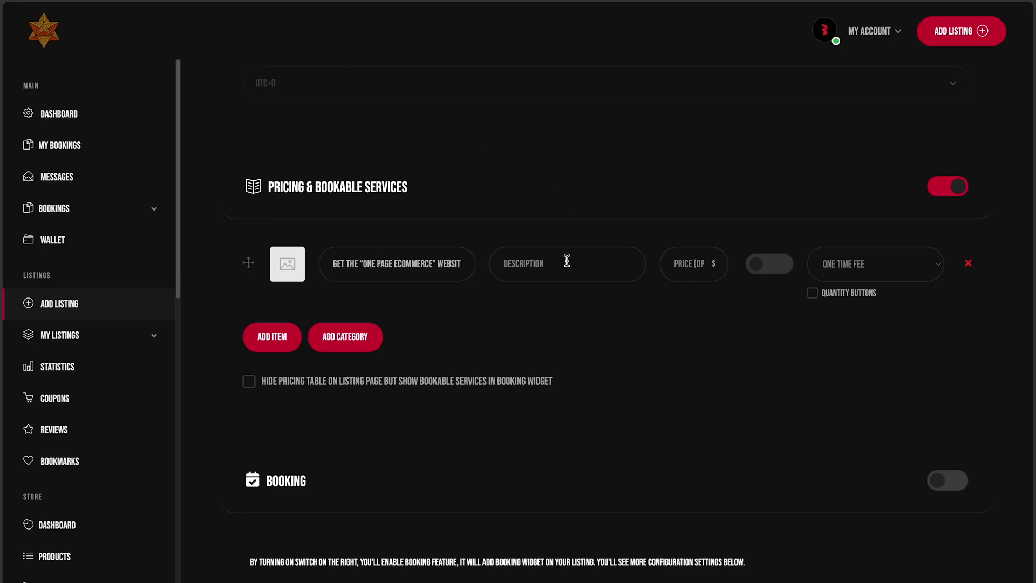
{"action": "key", "text": "ctrl+v"}
{"action": "left_click", "coordinate": [696, 273]}
{"action": "type", "text": "19"}
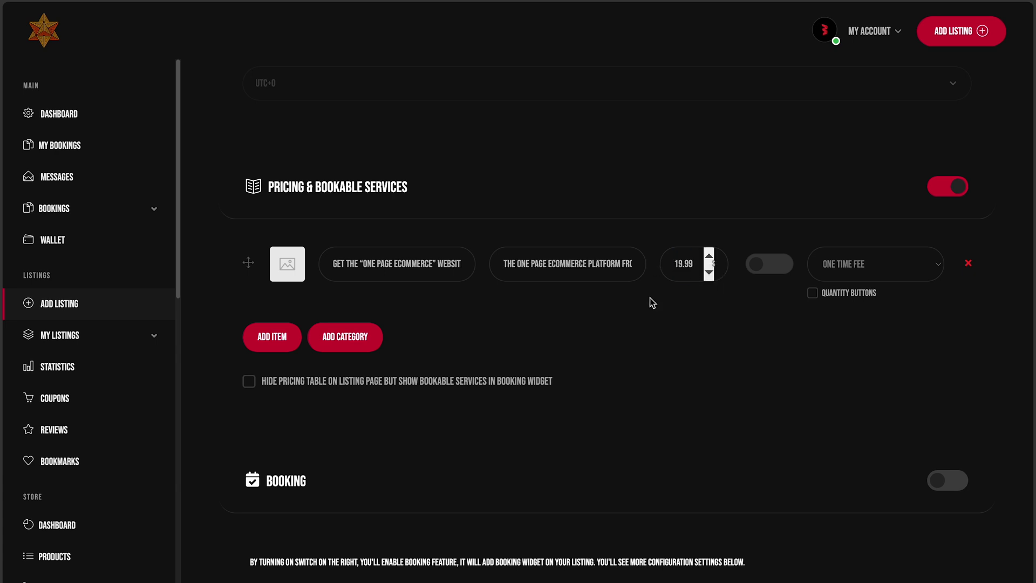
Step: Attach the multi-screen theme screenshot from Downloads as the first item's image
{"action": "left_click", "coordinate": [296, 271]}
{"action": "left_click", "coordinate": [294, 208]}
{"action": "left_click", "coordinate": [574, 167]}
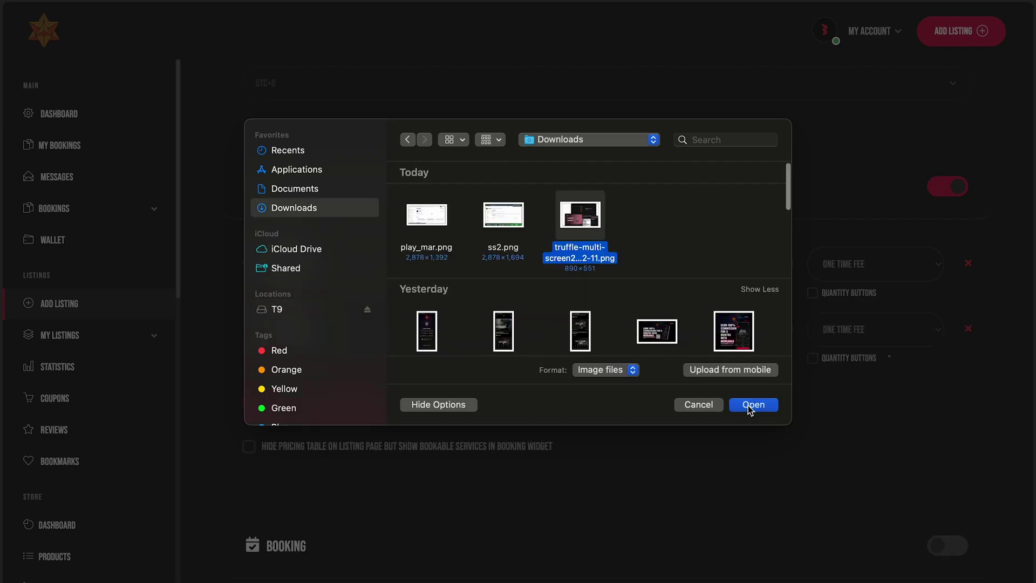
{"action": "left_click", "coordinate": [752, 405]}
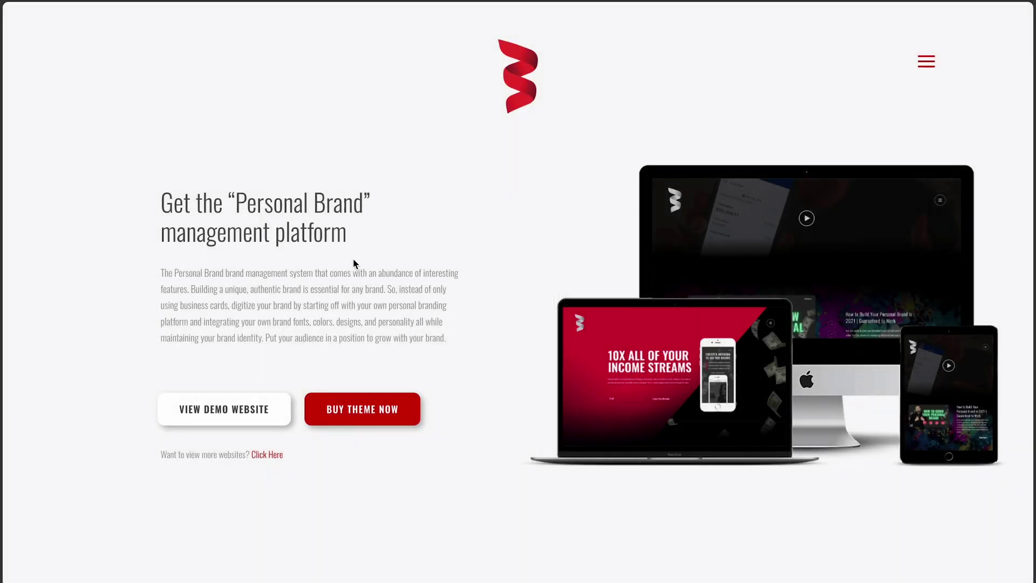
Step: Copy the Personal Brand heading and paragraph into the second item's Title and Description
{"action": "left_click_drag", "start_coordinate": [354, 239], "coordinate": [164, 208]}
{"action": "key", "text": "ctrl+c"}
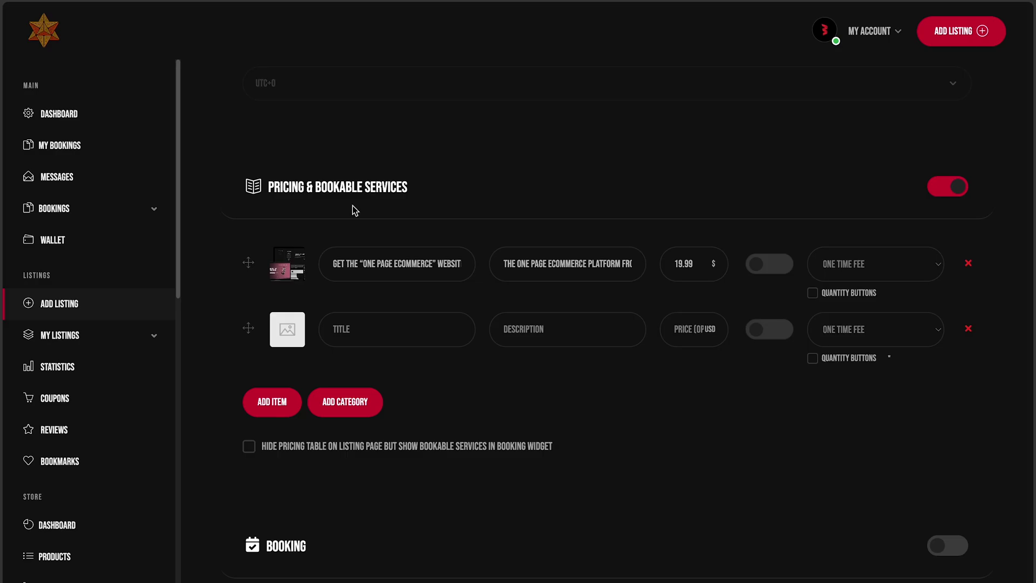
{"action": "left_click", "coordinate": [393, 327]}
{"action": "key", "text": "ctrl+v"}
{"action": "scroll", "coordinate": [517, 21], "scroll_direction": "down", "scroll_amount": 1}
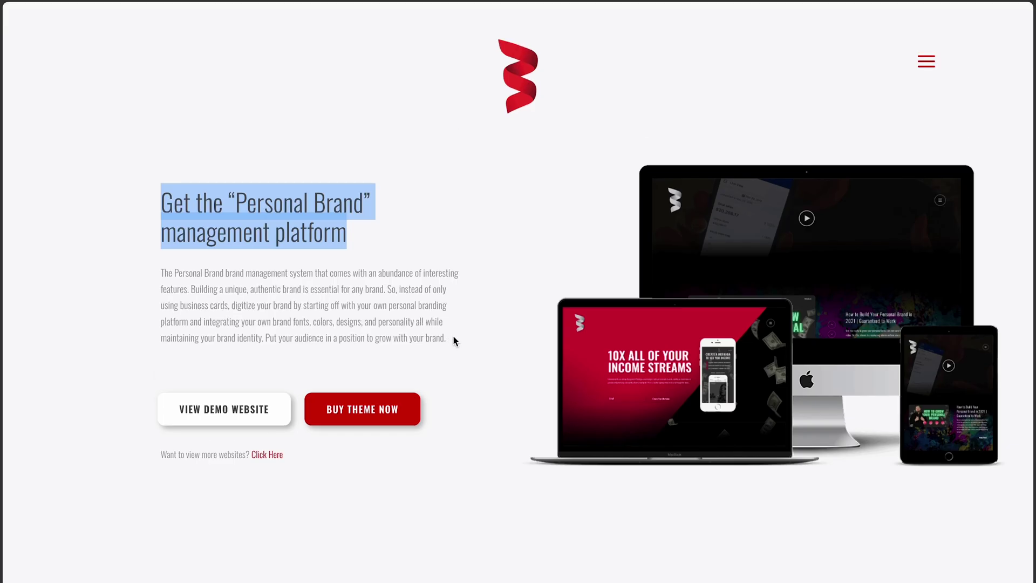
{"action": "left_click_drag", "start_coordinate": [453, 341], "coordinate": [161, 279]}
{"action": "key", "text": "ctrl+c"}
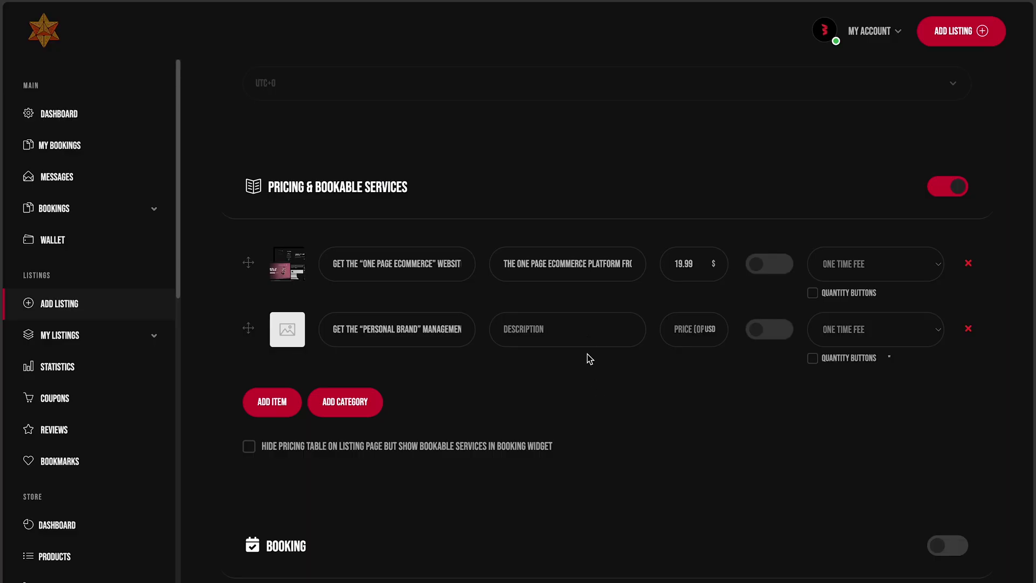
{"action": "left_click", "coordinate": [589, 341]}
{"action": "key", "text": "ctrl+v"}
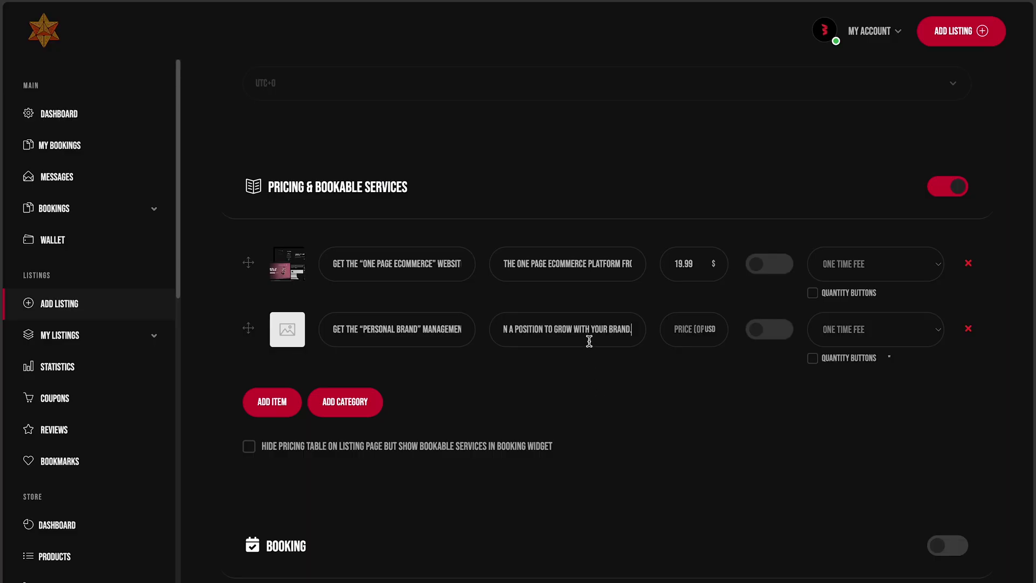
Step: Price the second item at 19.99 and attach the second multi-screen screenshot as its image
{"action": "left_click", "coordinate": [684, 335]}
{"action": "type", "text": "19.99"}
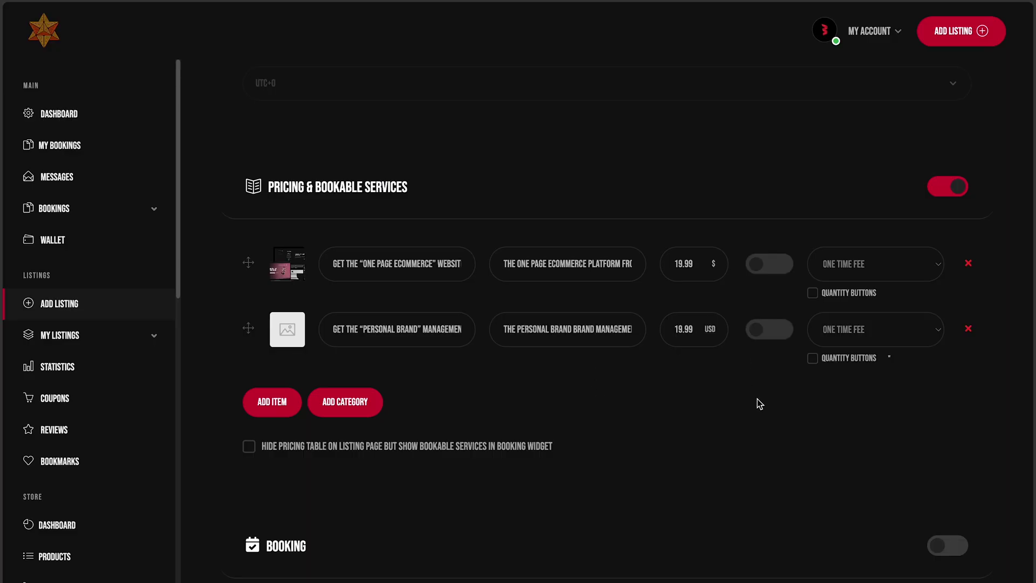
{"action": "left_click", "coordinate": [281, 332]}
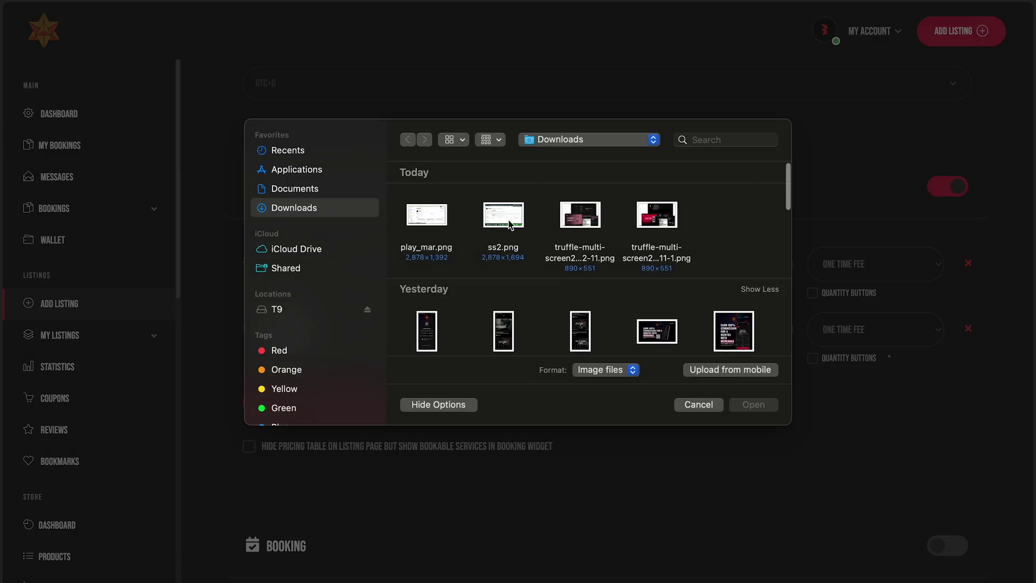
{"action": "left_click", "coordinate": [676, 222]}
{"action": "left_click", "coordinate": [758, 405]}
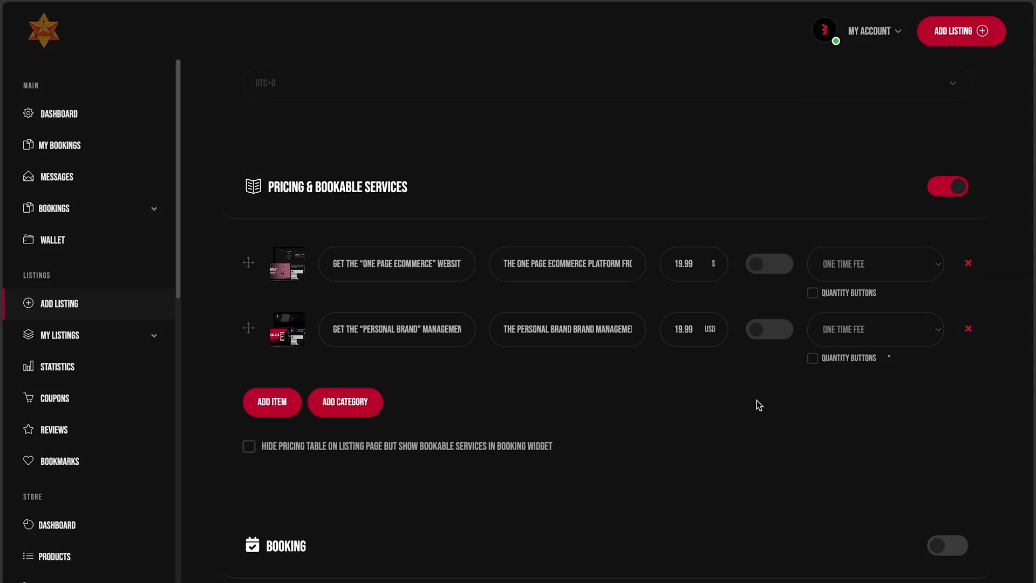
Step: Enable Booking, switch on Availability, and begin setting Monday's first start time
{"action": "scroll", "coordinate": [495, 427], "scroll_direction": "down", "scroll_amount": 5}
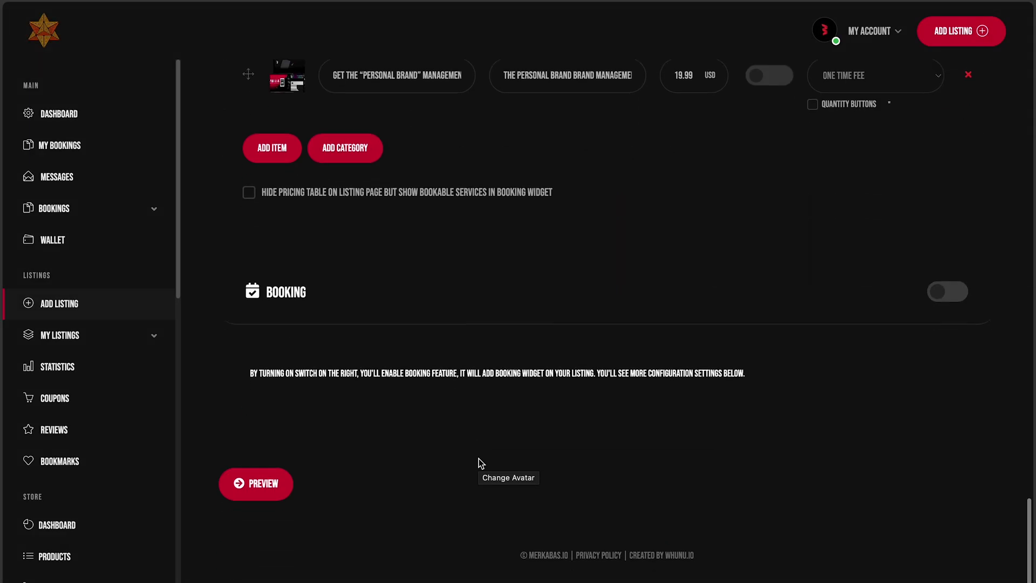
{"action": "left_click", "coordinate": [950, 293]}
{"action": "scroll", "coordinate": [714, 339], "scroll_direction": "down", "scroll_amount": 5}
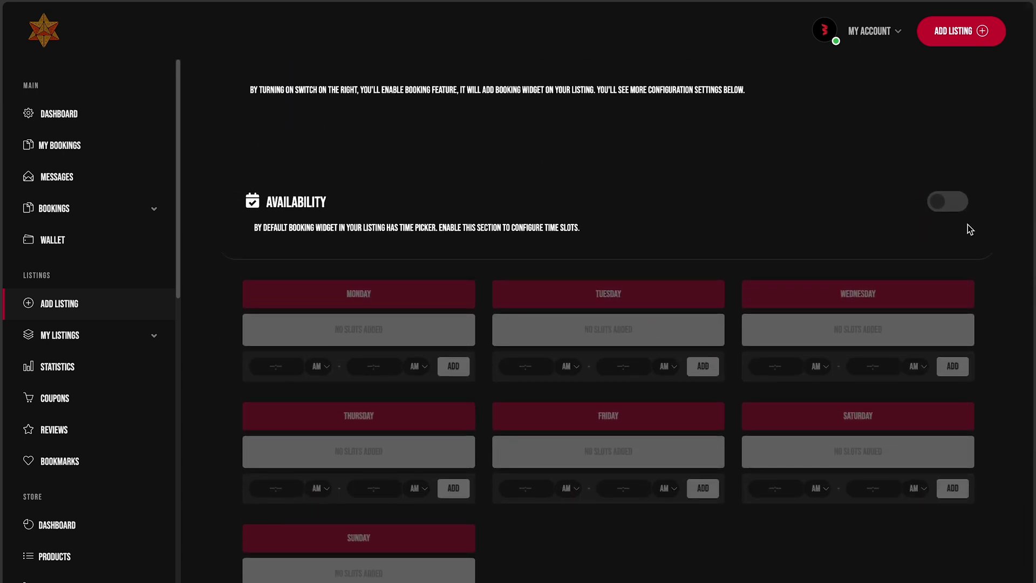
{"action": "left_click", "coordinate": [953, 211]}
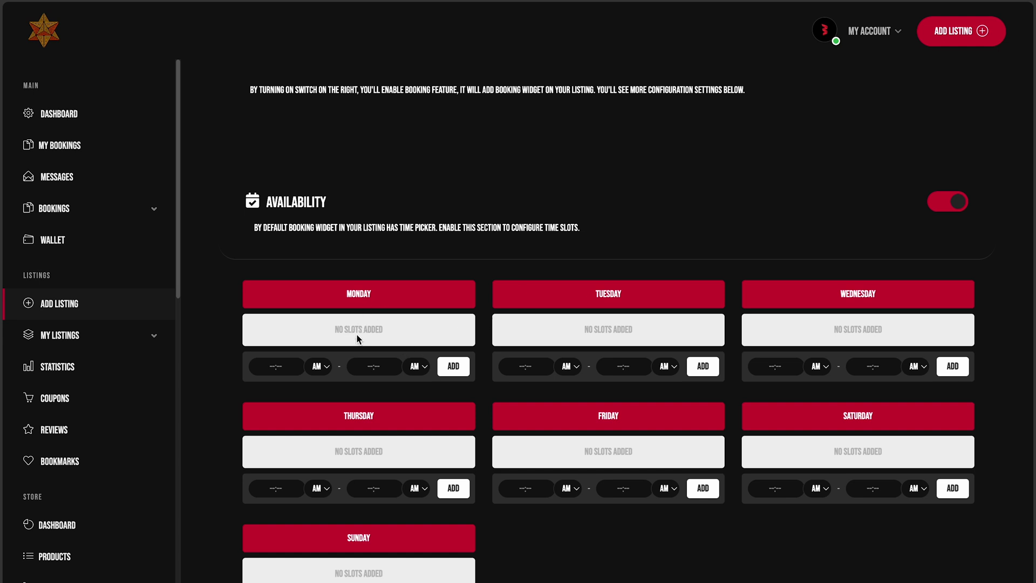
{"action": "left_click", "coordinate": [260, 369]}
Step: Switch the Availability time slots and Booking back off
{"action": "left_click", "coordinate": [955, 203]}
{"action": "scroll", "coordinate": [592, 274], "scroll_direction": "up", "scroll_amount": 7}
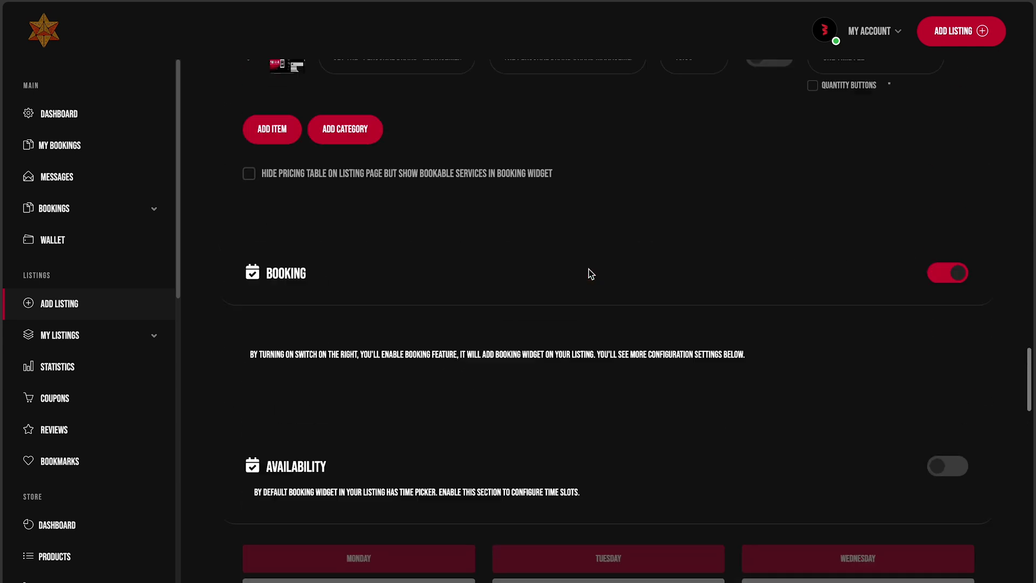
{"action": "left_click", "coordinate": [952, 409]}
{"action": "scroll", "coordinate": [683, 340], "scroll_direction": "up", "scroll_amount": 2}
{"action": "scroll", "coordinate": [684, 334], "scroll_direction": "up", "scroll_amount": 2}
{"action": "scroll", "coordinate": [496, 385], "scroll_direction": "down", "scroll_amount": 7}
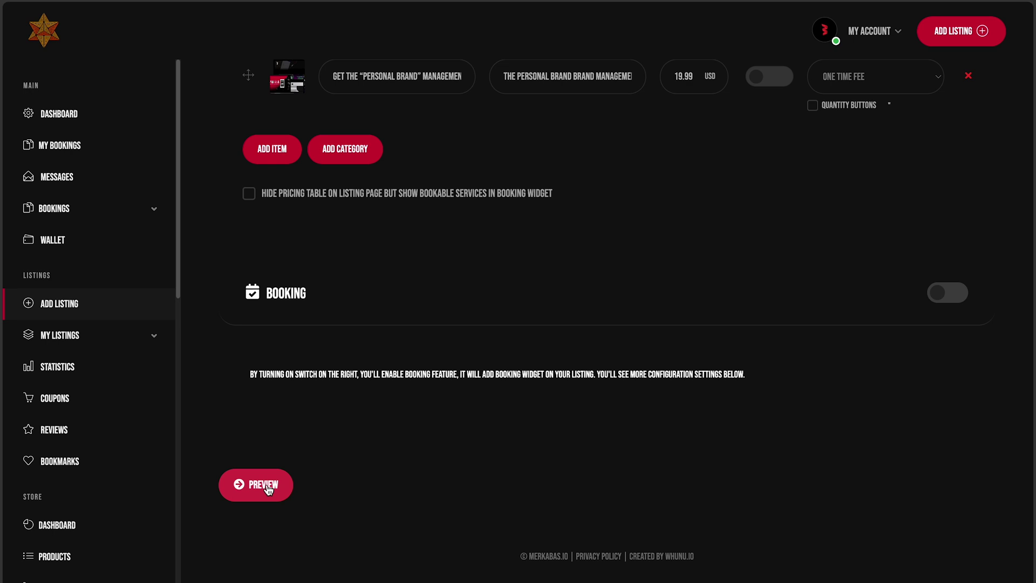
Step: Preview the listing and review it down to the Submit Listing button
{"action": "left_click", "coordinate": [264, 484]}
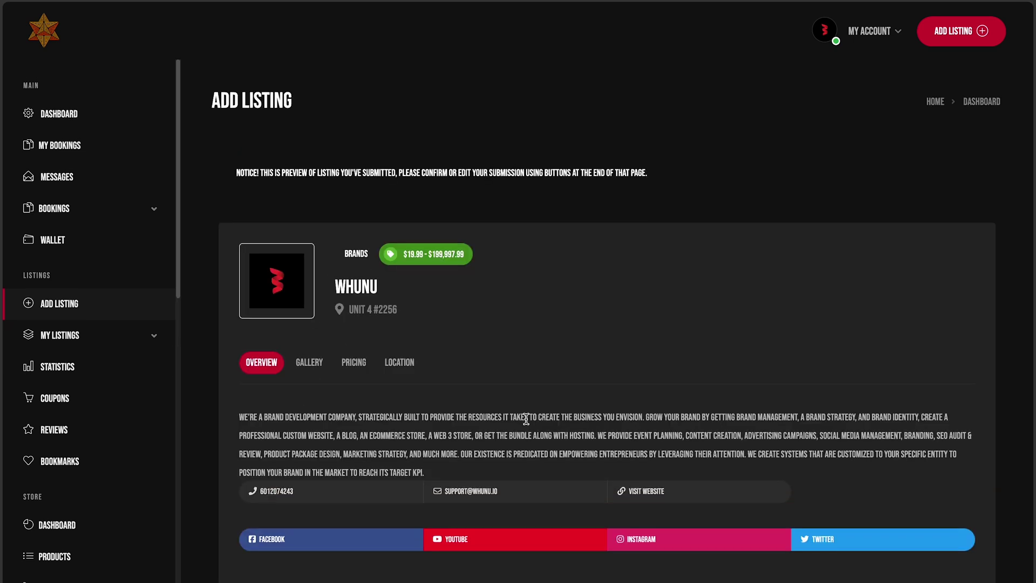
{"action": "scroll", "coordinate": [515, 417], "scroll_direction": "down", "scroll_amount": 5}
{"action": "scroll", "coordinate": [515, 417], "scroll_direction": "down", "scroll_amount": 5}
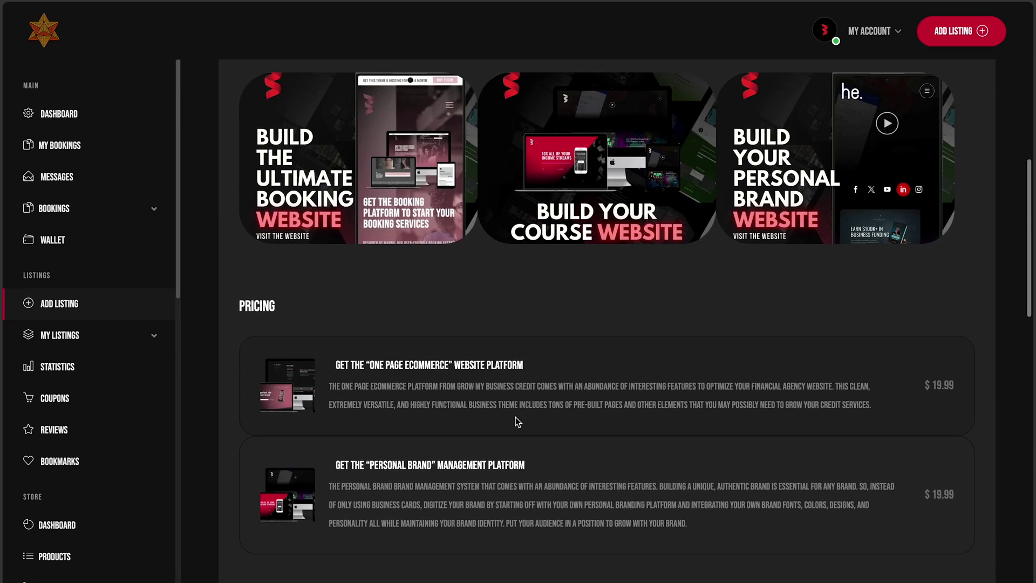
{"action": "scroll", "coordinate": [726, 377], "scroll_direction": "down", "scroll_amount": 3}
{"action": "scroll", "coordinate": [723, 318], "scroll_direction": "down", "scroll_amount": 4}
{"action": "scroll", "coordinate": [610, 322], "scroll_direction": "down", "scroll_amount": 10}
{"action": "scroll", "coordinate": [609, 322], "scroll_direction": "up", "scroll_amount": 12}
{"action": "scroll", "coordinate": [608, 325], "scroll_direction": "up", "scroll_amount": 15}
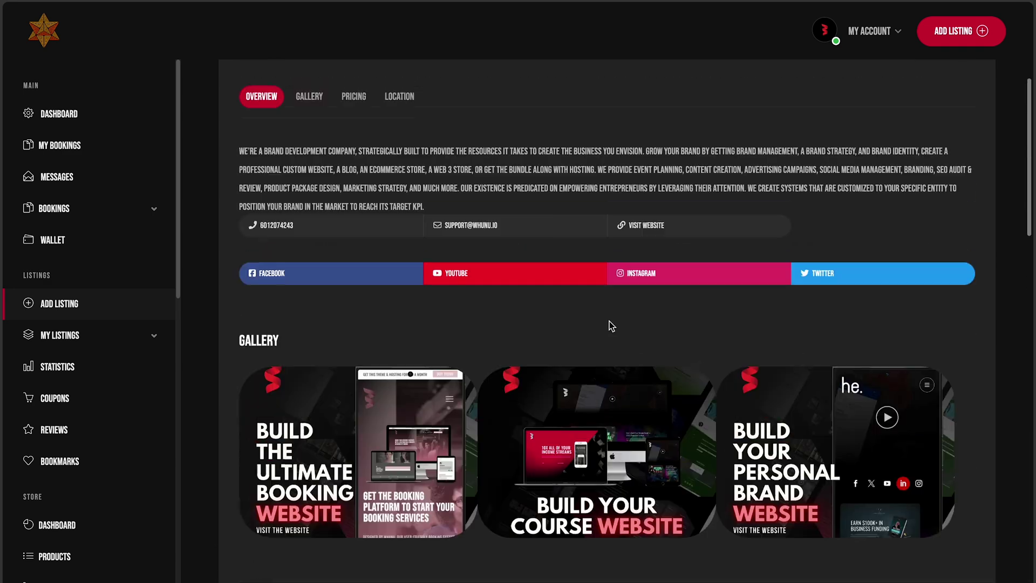
{"action": "scroll", "coordinate": [607, 329], "scroll_direction": "down", "scroll_amount": 15}
{"action": "scroll", "coordinate": [607, 329], "scroll_direction": "down", "scroll_amount": 6}
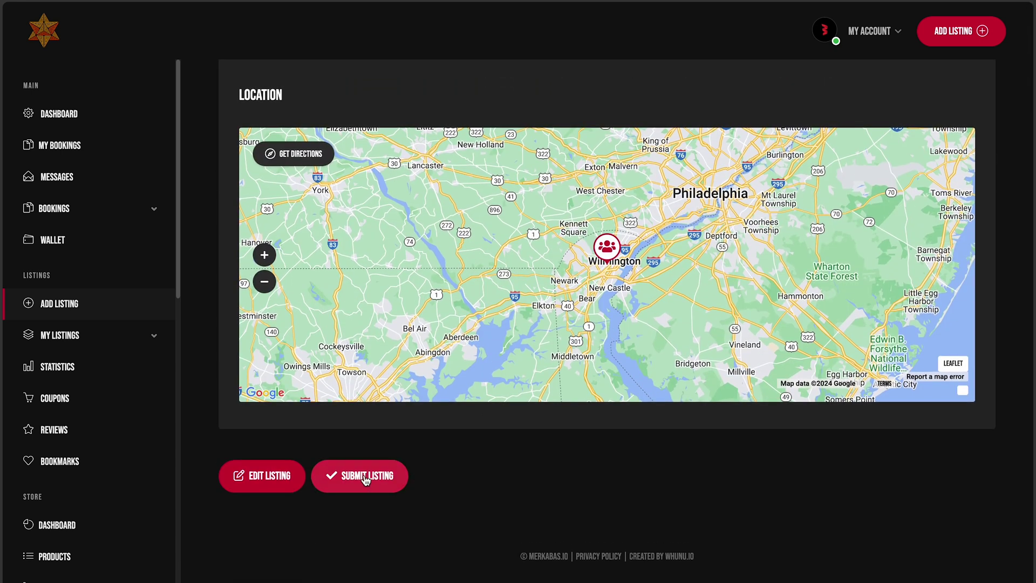
Step: Submit the listing, open it with View, and review its Pricing, Video and Location sections
{"action": "left_click", "coordinate": [365, 477]}
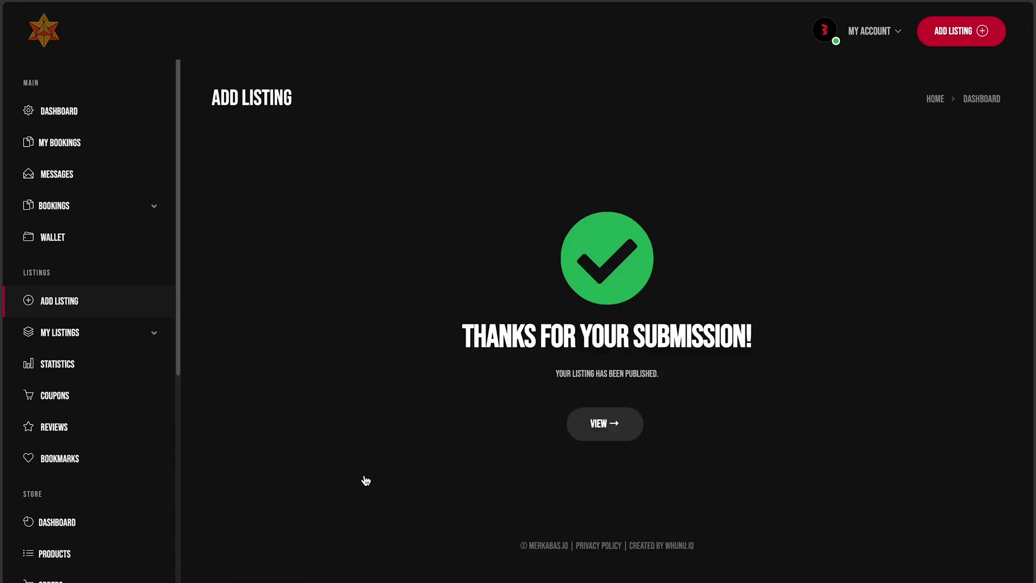
{"action": "left_click", "coordinate": [604, 424]}
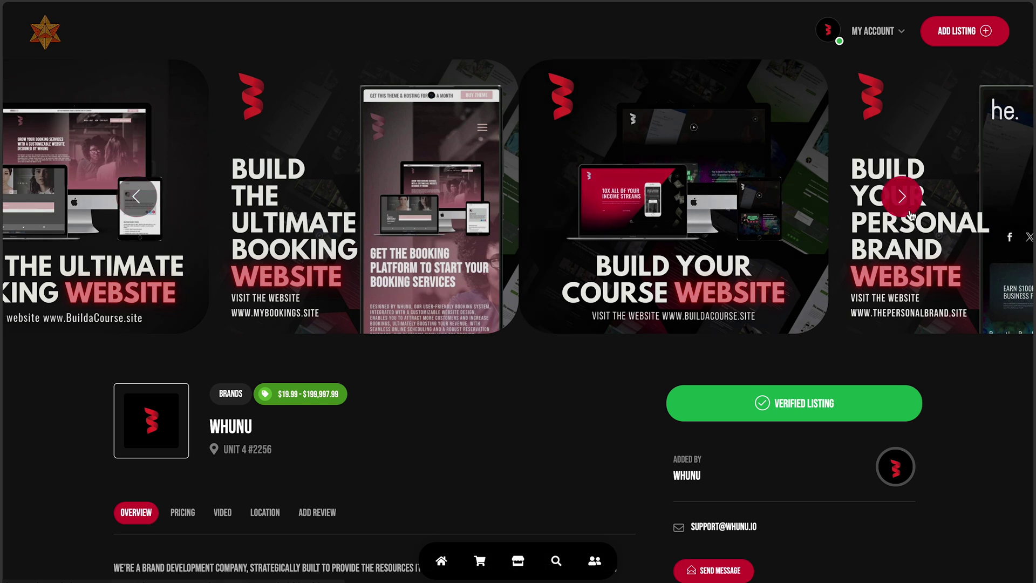
{"action": "scroll", "coordinate": [534, 335], "scroll_direction": "down", "scroll_amount": 12}
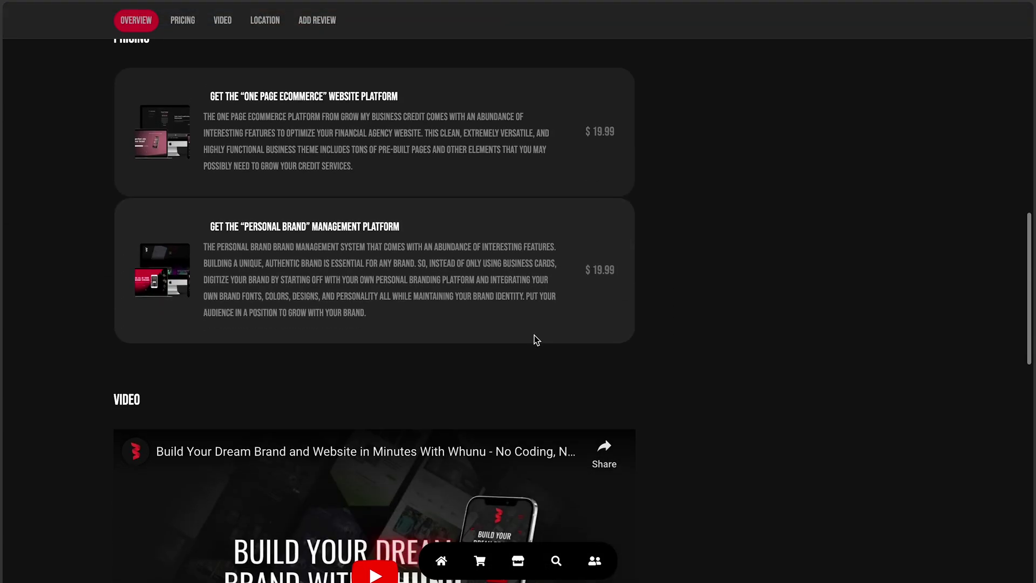
{"action": "scroll", "coordinate": [593, 263], "scroll_direction": "up", "scroll_amount": 7}
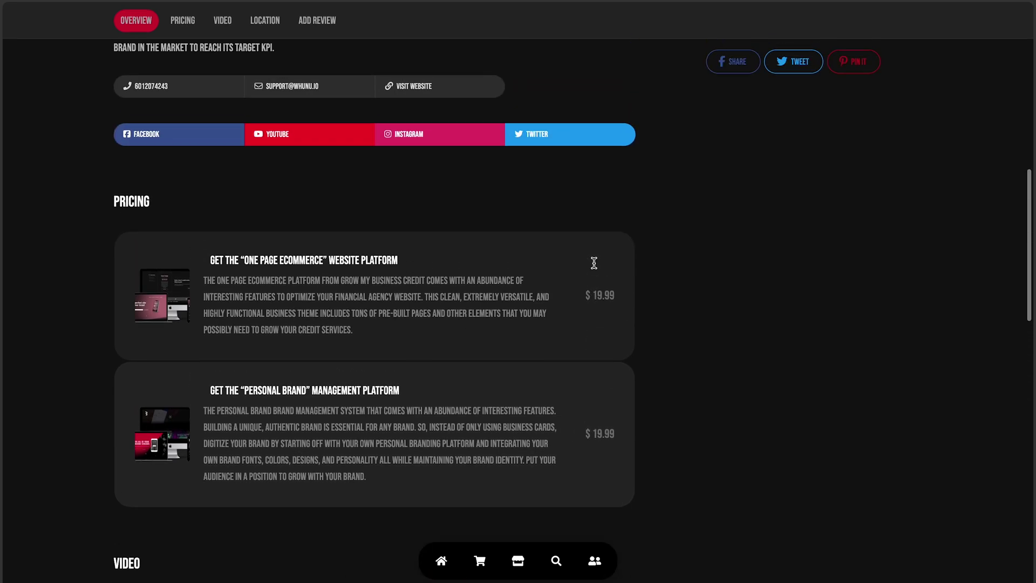
{"action": "scroll", "coordinate": [593, 264], "scroll_direction": "down", "scroll_amount": 12}
{"action": "scroll", "coordinate": [593, 263], "scroll_direction": "down", "scroll_amount": 10}
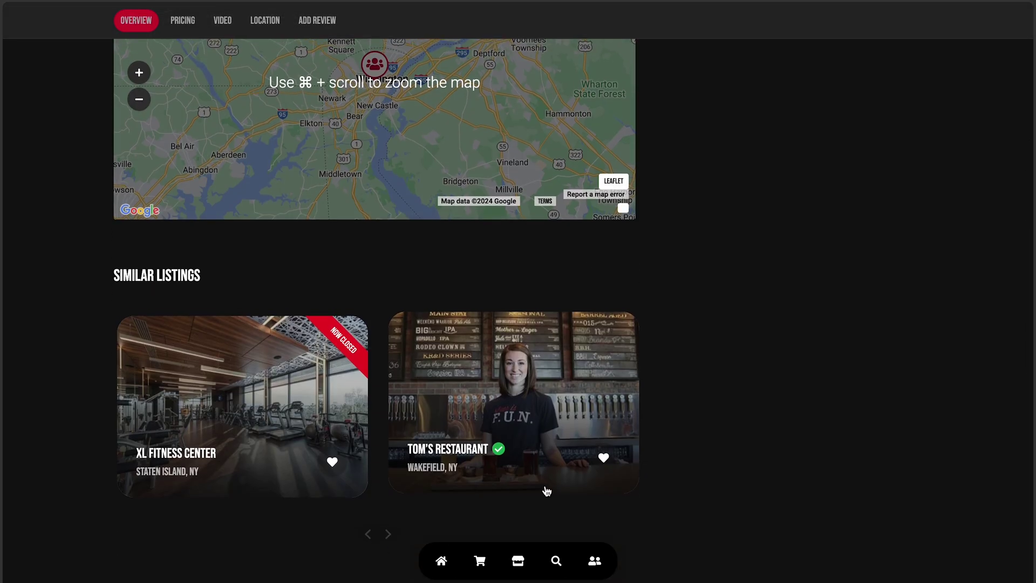
{"action": "scroll", "coordinate": [546, 289], "scroll_direction": "up", "scroll_amount": 5}
{"action": "scroll", "coordinate": [546, 289], "scroll_direction": "up", "scroll_amount": 10}
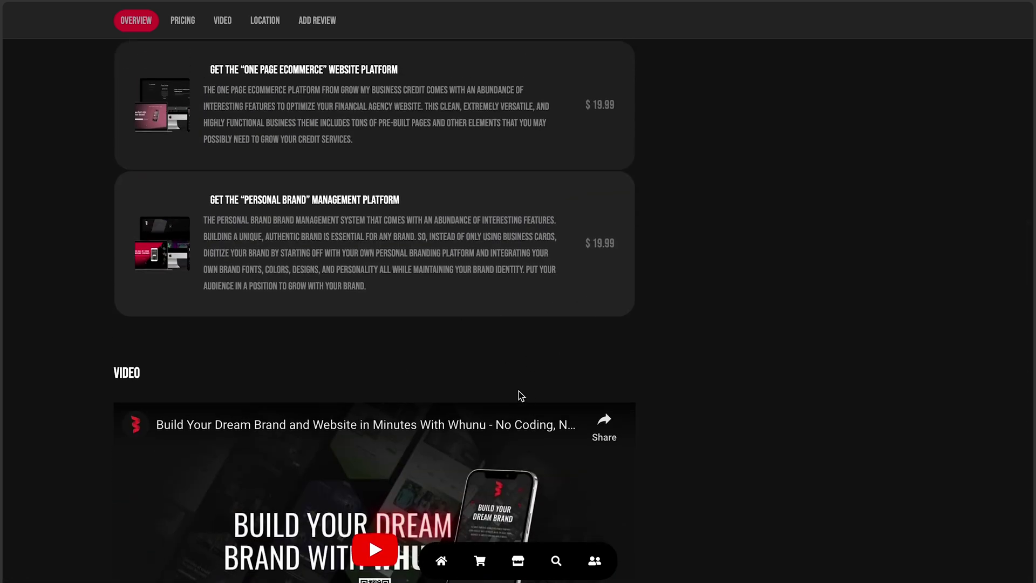
{"action": "scroll", "coordinate": [469, 434], "scroll_direction": "up", "scroll_amount": 10}
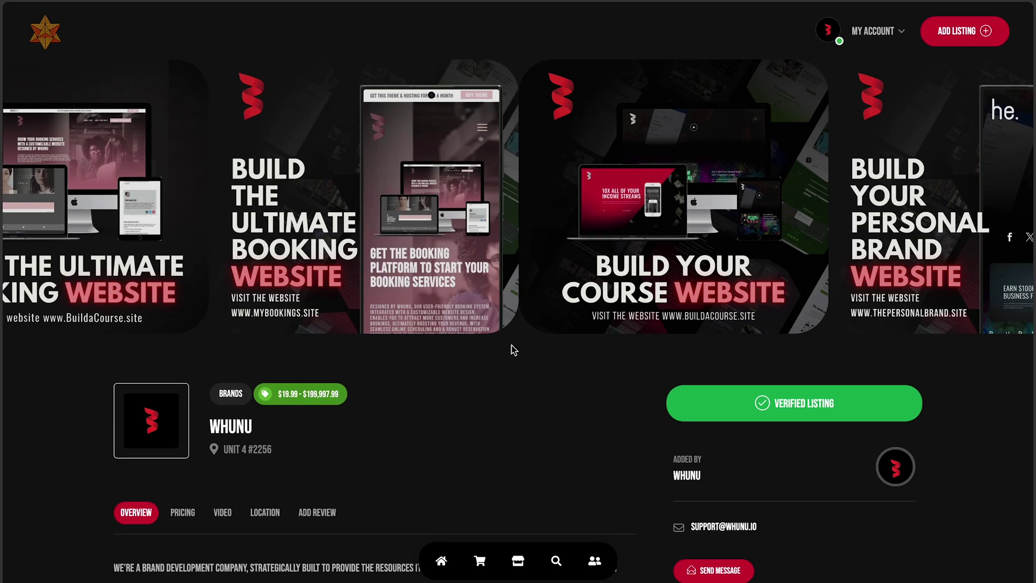
Step: From the account menu, go to the Store Dashboard and open Settings > Store
{"action": "mouse_move", "coordinate": [892, 196]}
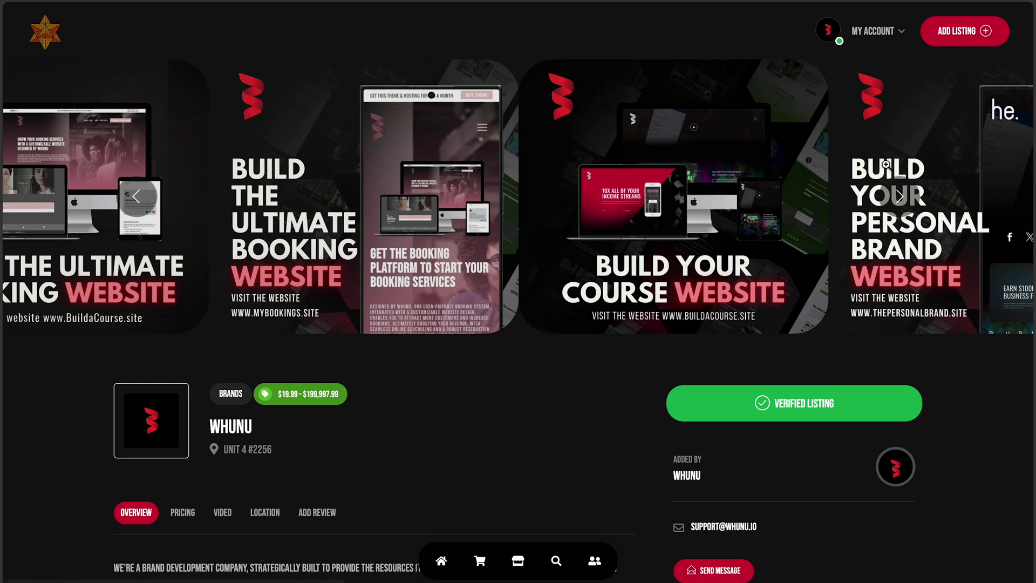
{"action": "left_click", "coordinate": [872, 31]}
{"action": "left_click", "coordinate": [872, 30]}
{"action": "left_click", "coordinate": [873, 31]}
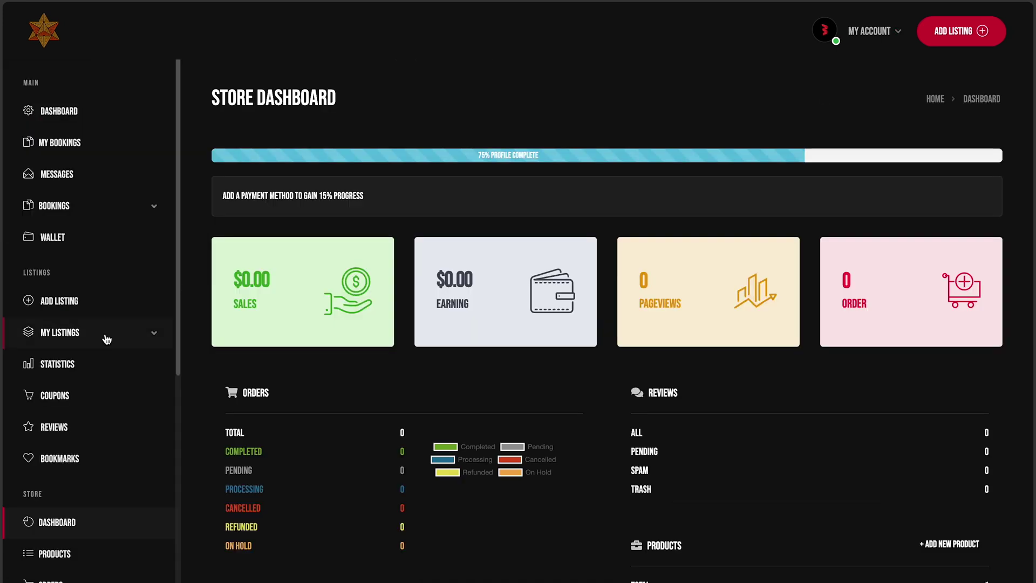
{"action": "scroll", "coordinate": [66, 399], "scroll_direction": "down", "scroll_amount": 10}
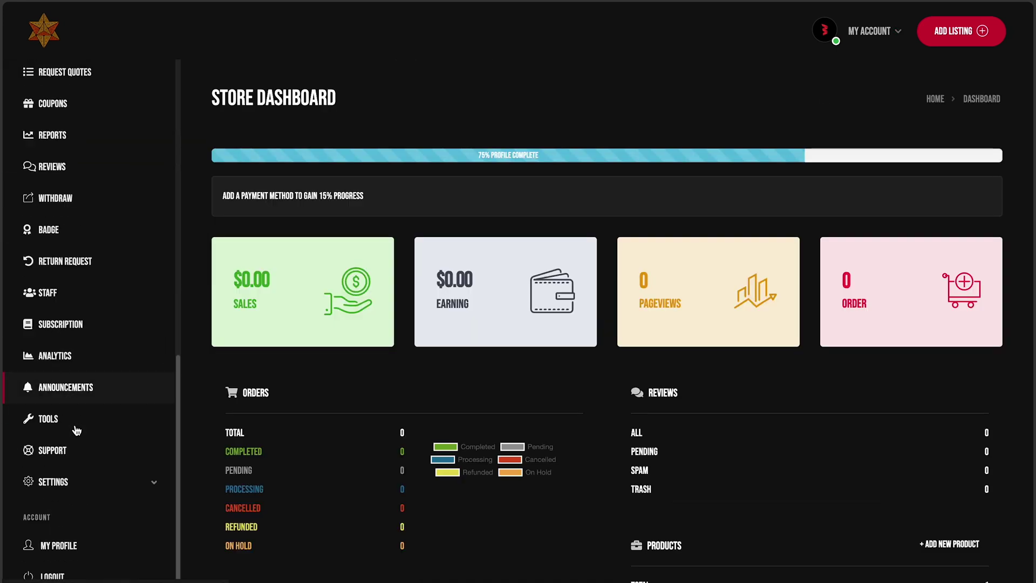
{"action": "left_click", "coordinate": [76, 481]}
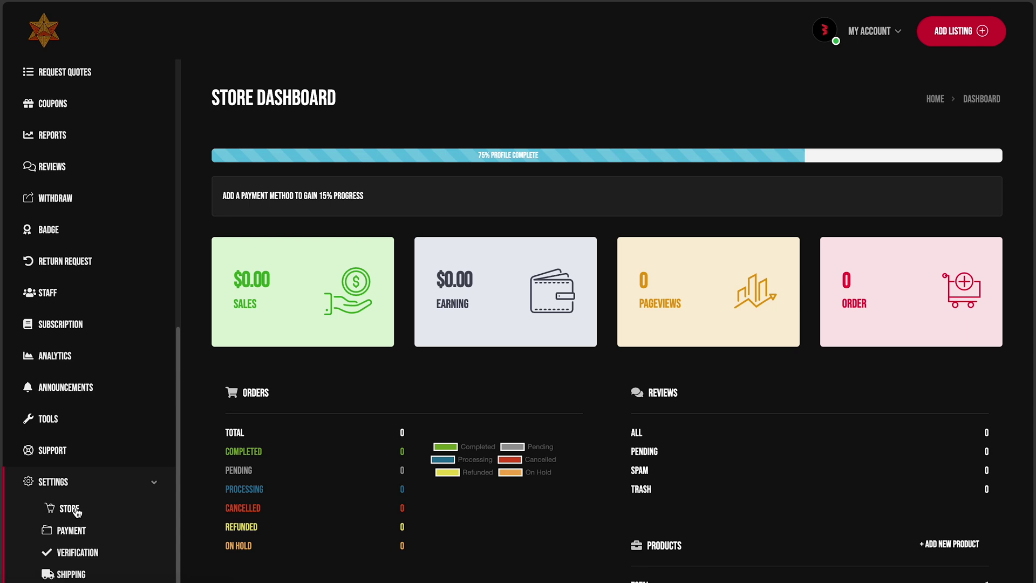
{"action": "left_click", "coordinate": [75, 481]}
Step: Scroll the store settings down to Update Settings and expand the sidebar Settings submenu
{"action": "left_click", "coordinate": [368, 200]}
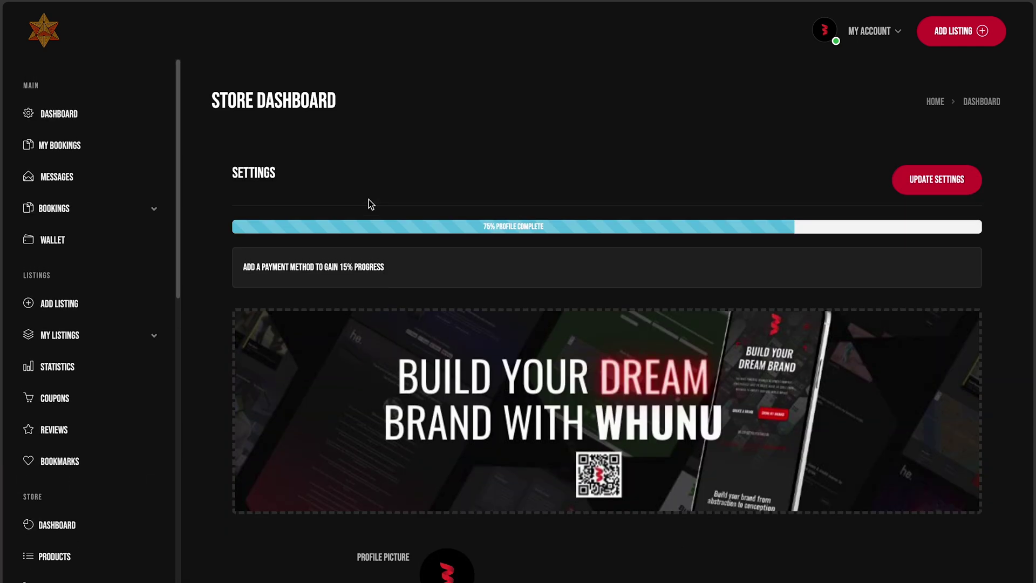
{"action": "scroll", "coordinate": [520, 338], "scroll_direction": "down", "scroll_amount": 7}
{"action": "scroll", "coordinate": [520, 338], "scroll_direction": "down", "scroll_amount": 7}
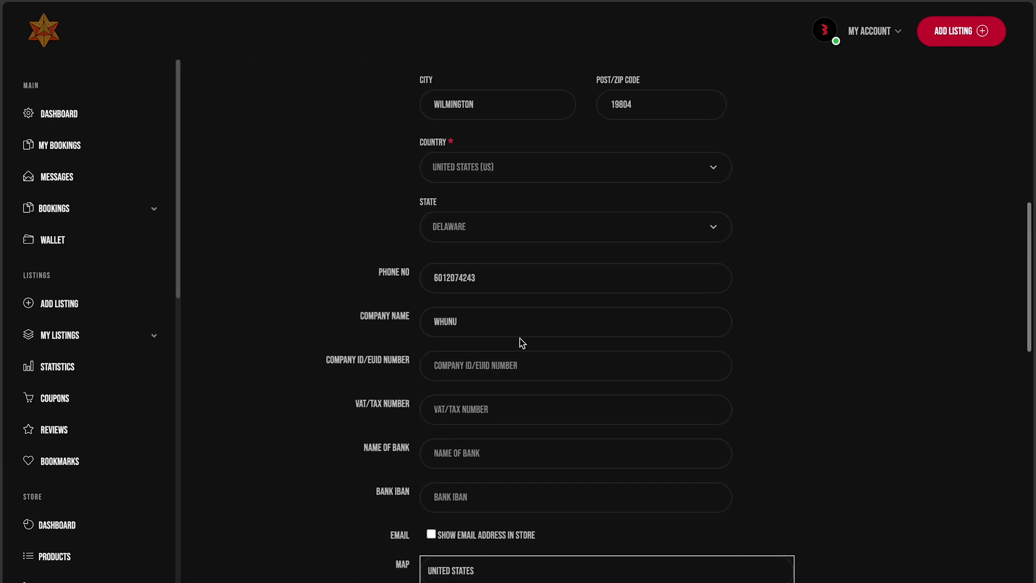
{"action": "scroll", "coordinate": [566, 421], "scroll_direction": "down", "scroll_amount": 10}
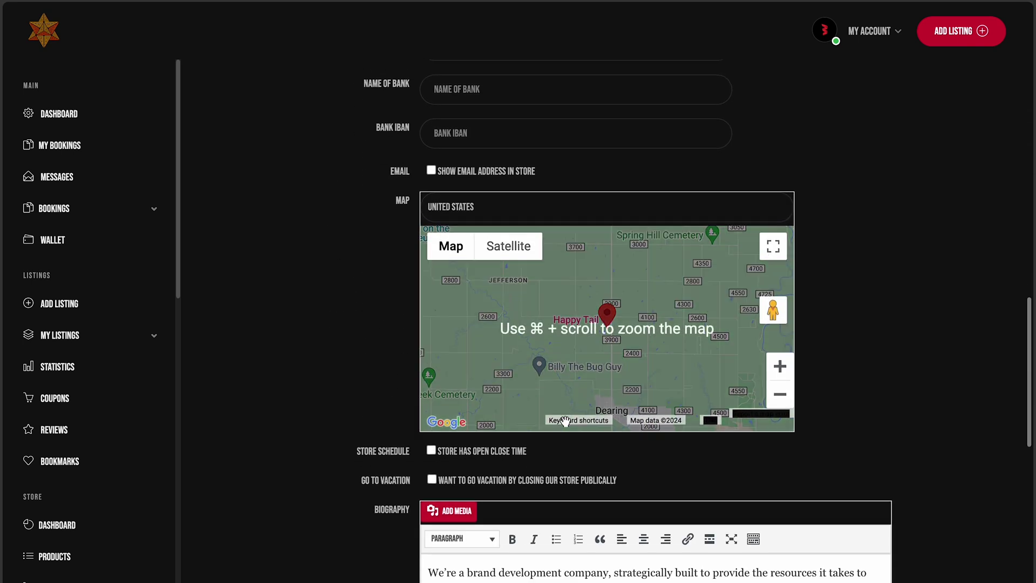
{"action": "scroll", "coordinate": [566, 425], "scroll_direction": "down", "scroll_amount": 8}
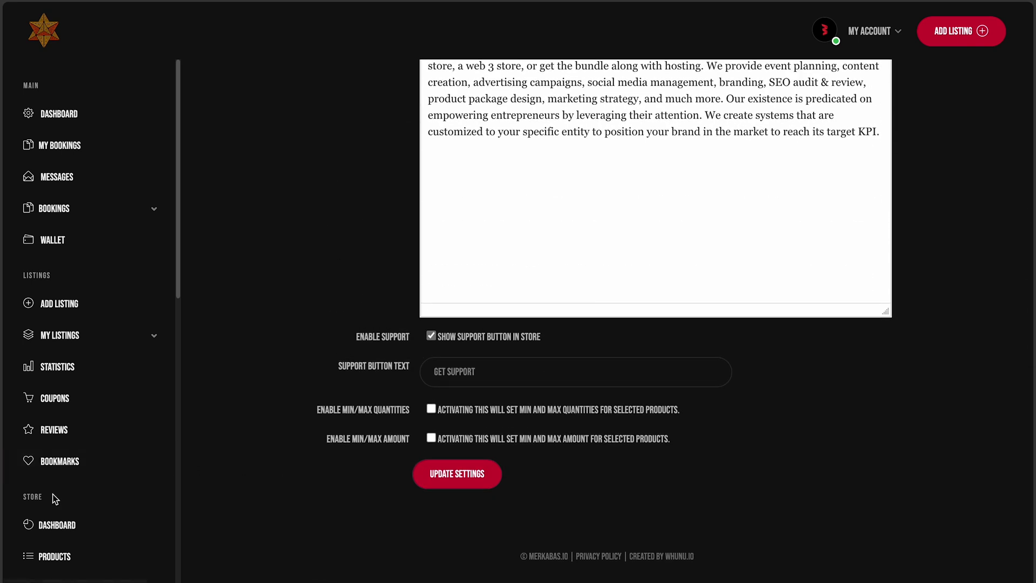
{"action": "scroll", "coordinate": [51, 495], "scroll_direction": "down", "scroll_amount": 5}
{"action": "scroll", "coordinate": [52, 497], "scroll_direction": "down", "scroll_amount": 6}
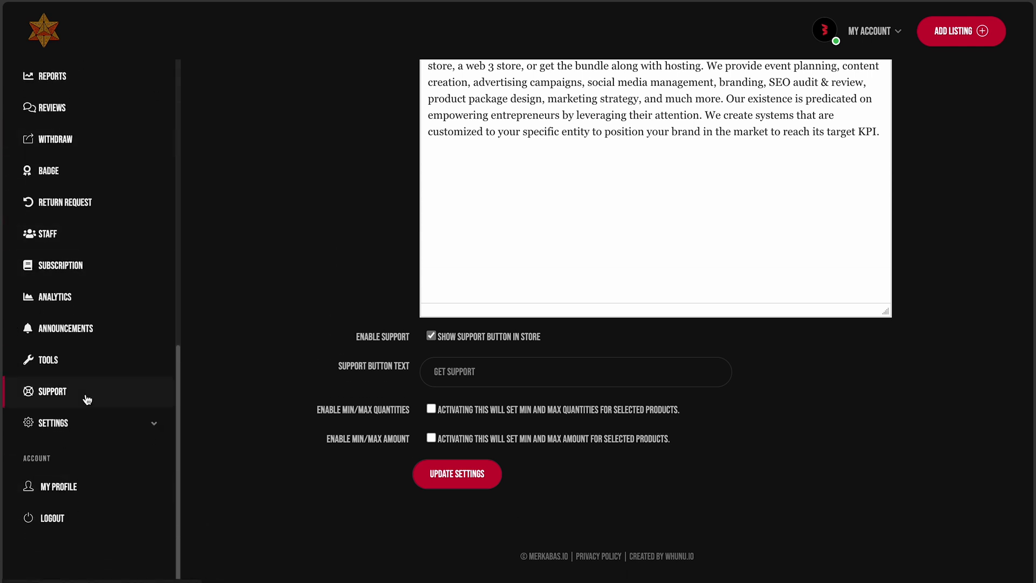
{"action": "left_click", "coordinate": [101, 425]}
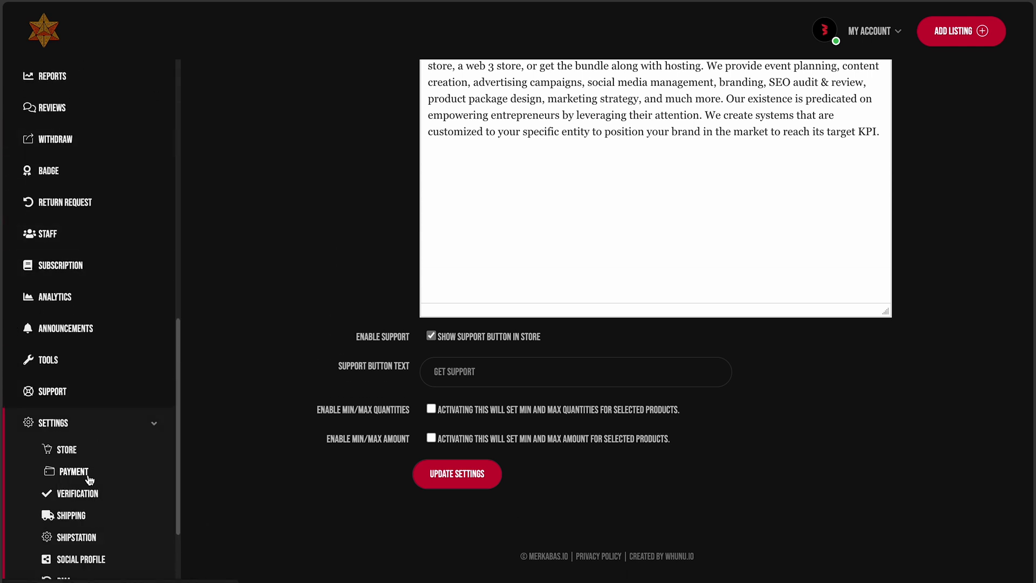
{"action": "scroll", "coordinate": [89, 479], "scroll_direction": "down", "scroll_amount": 2}
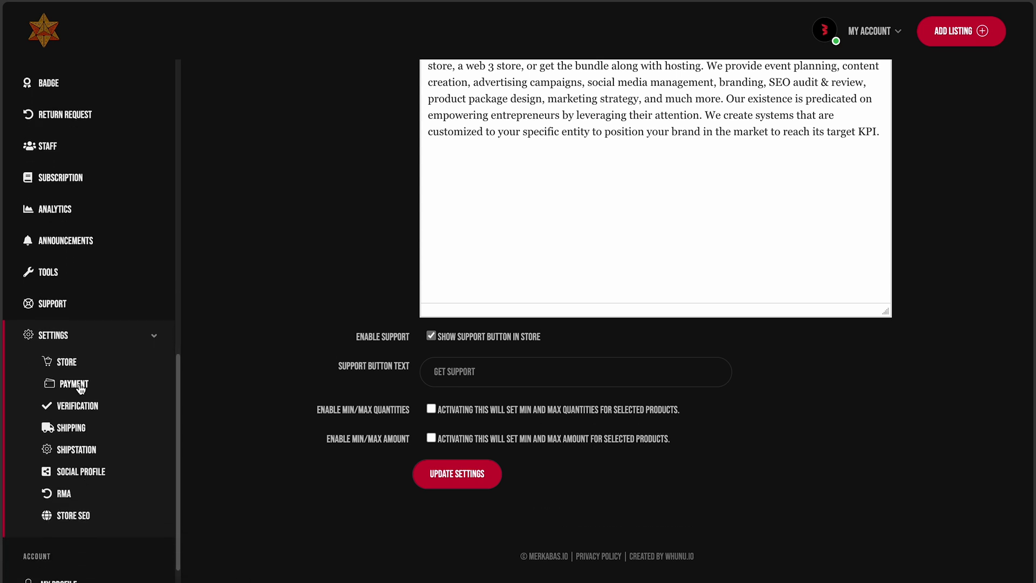
Step: Check the Payment settings' available payment methods, closing without adding one
{"action": "left_click", "coordinate": [75, 384]}
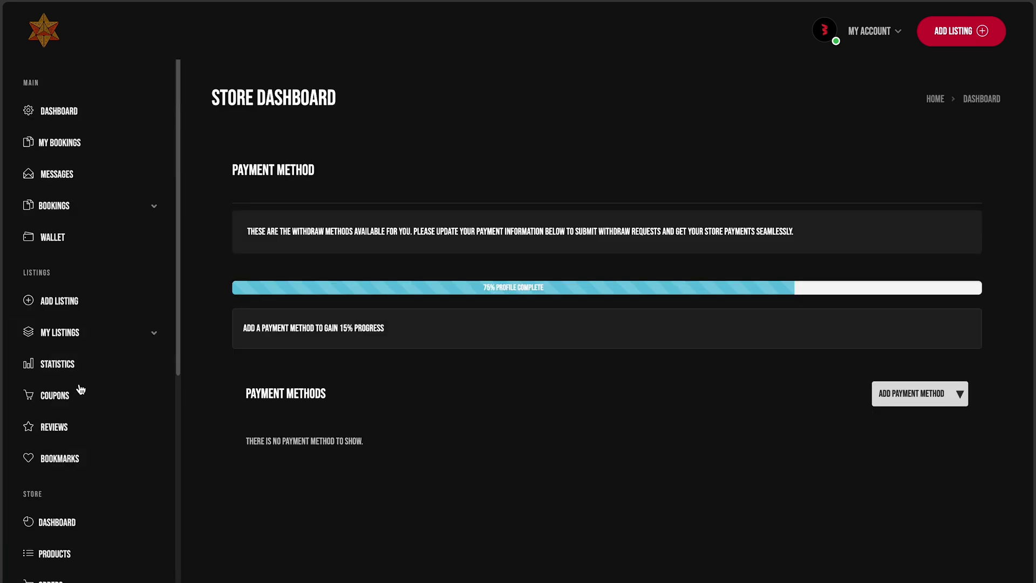
{"action": "left_click", "coordinate": [925, 397]}
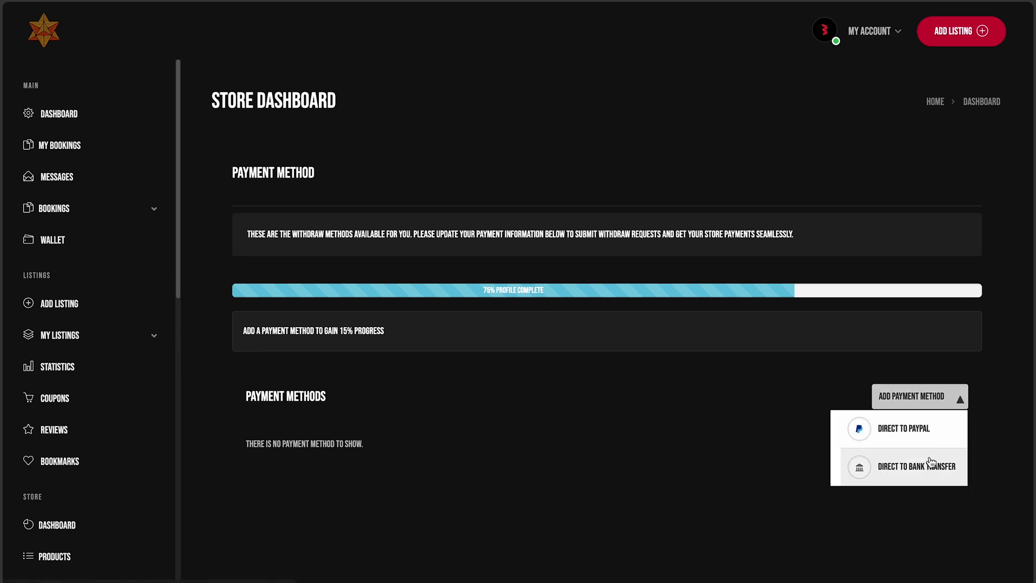
{"action": "left_click", "coordinate": [786, 422]}
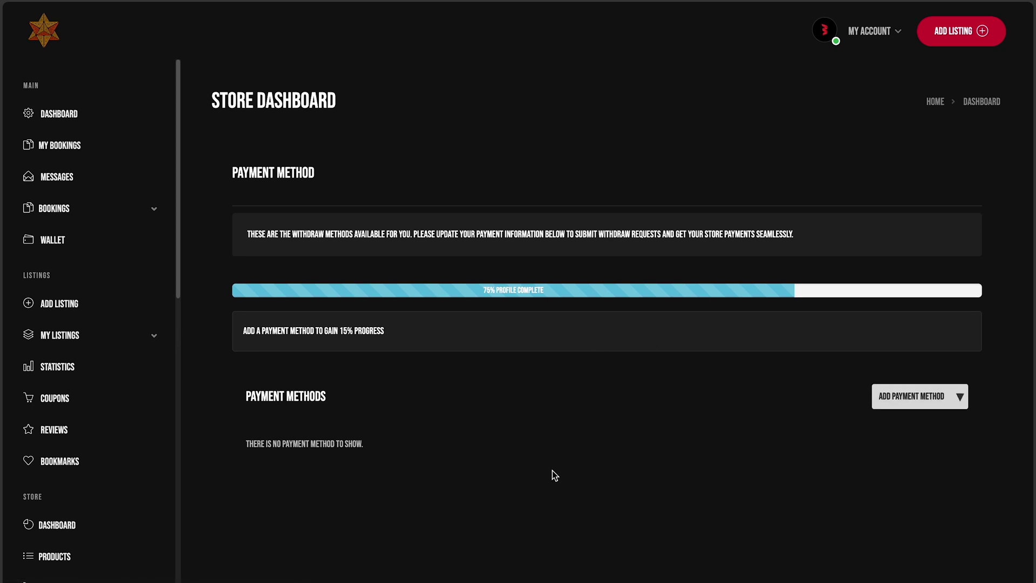
Step: Go to the store's Products page, which warns no more products can be added
{"action": "scroll", "coordinate": [92, 502], "scroll_direction": "down", "scroll_amount": 1}
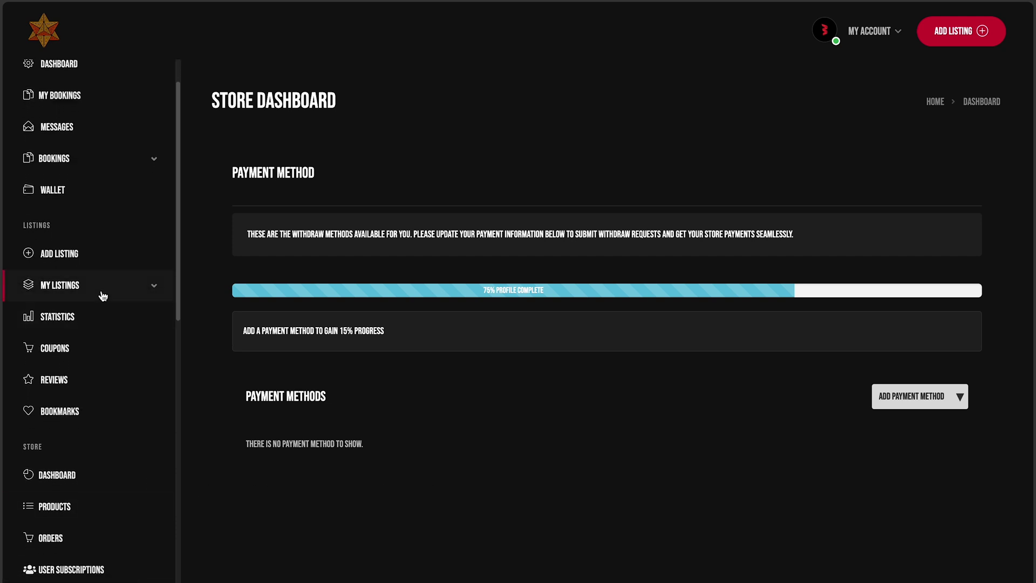
{"action": "scroll", "coordinate": [116, 444], "scroll_direction": "down", "scroll_amount": 4}
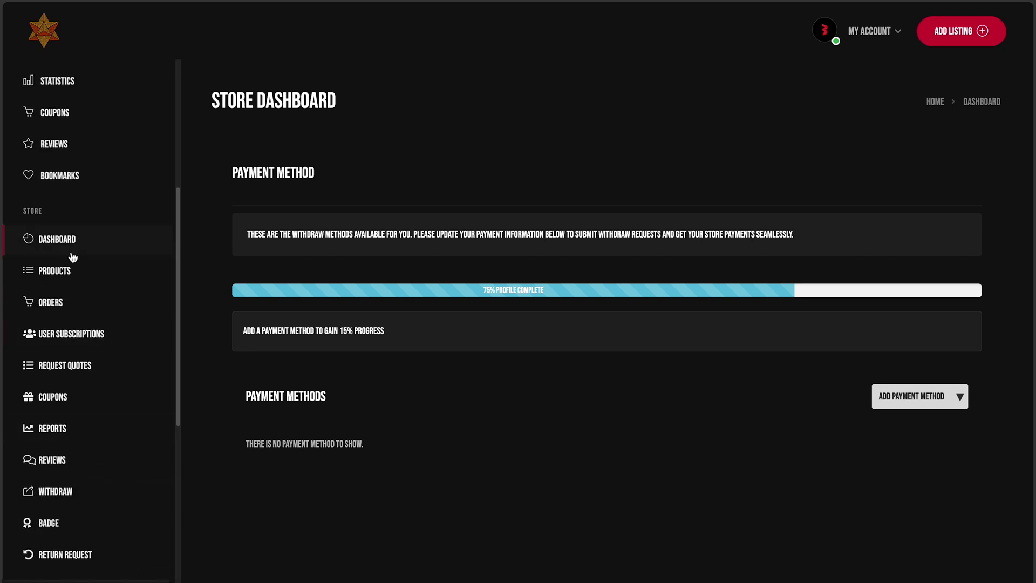
{"action": "left_click", "coordinate": [72, 273]}
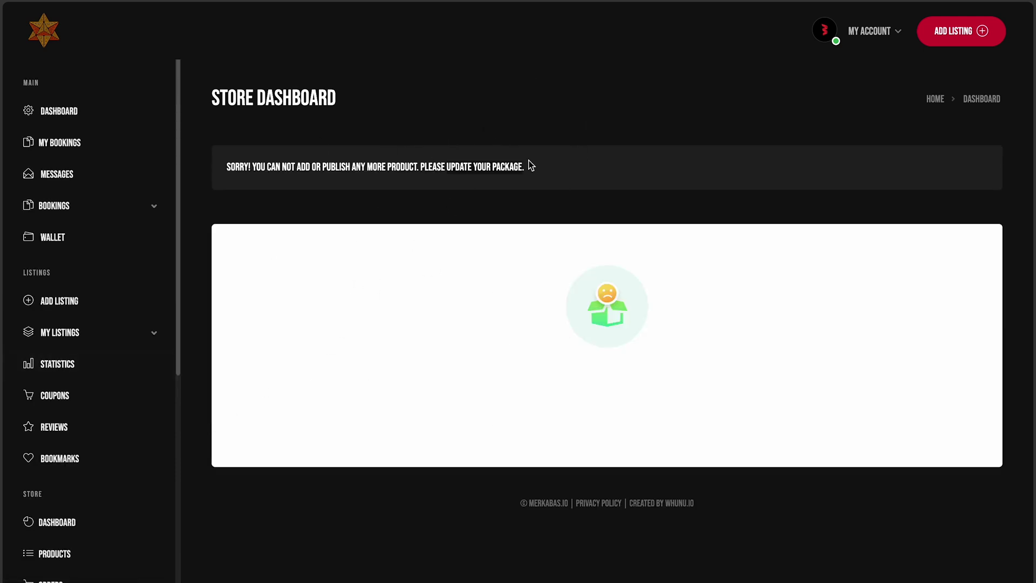
{"action": "left_click_drag", "start_coordinate": [533, 165], "coordinate": [416, 169]}
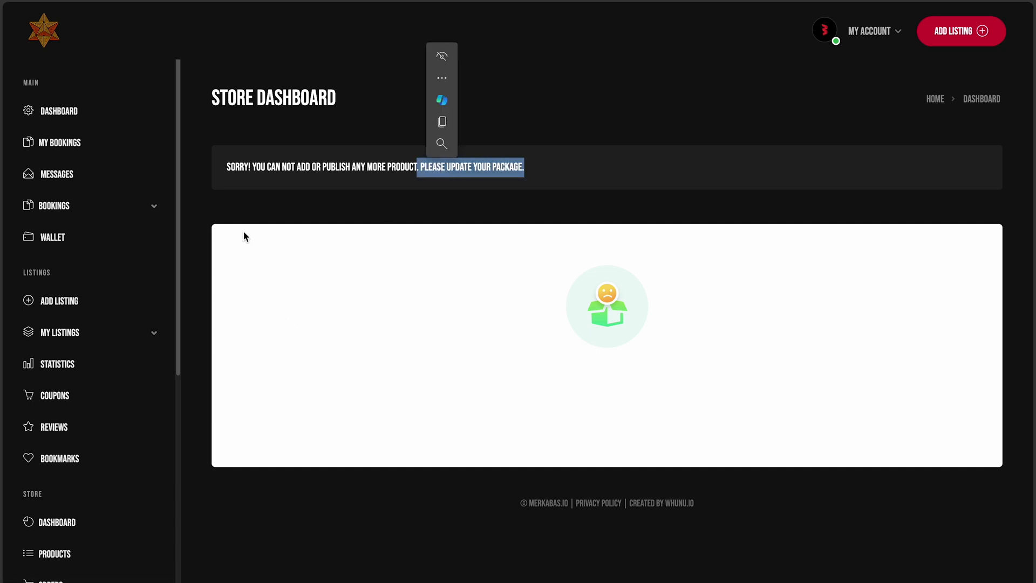
{"action": "scroll", "coordinate": [97, 460], "scroll_direction": "down", "scroll_amount": 10}
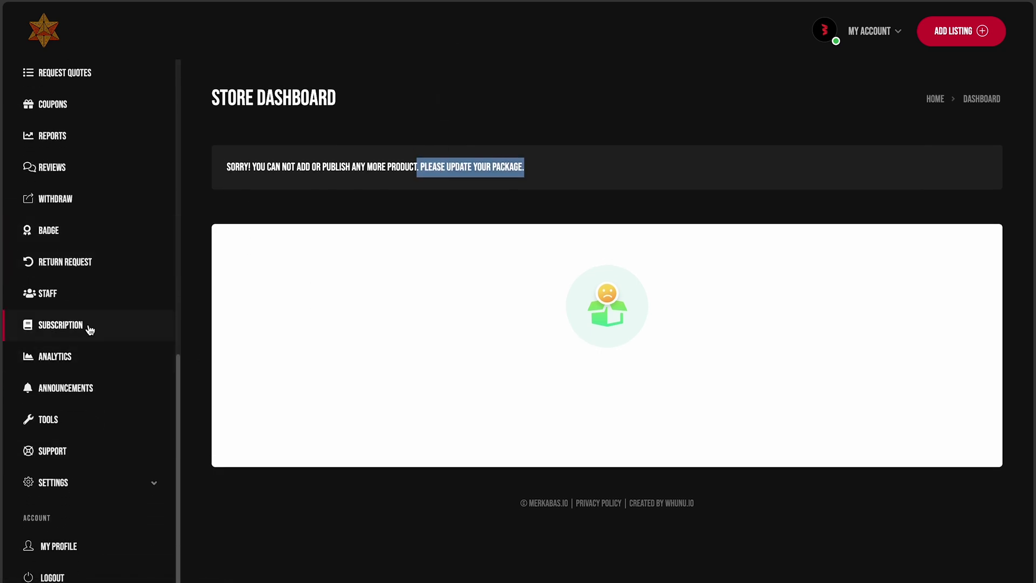
Step: Compare subscription plans, highlighting Corporate's 100% and Professional's 90% commission perks
{"action": "left_click", "coordinate": [89, 329]}
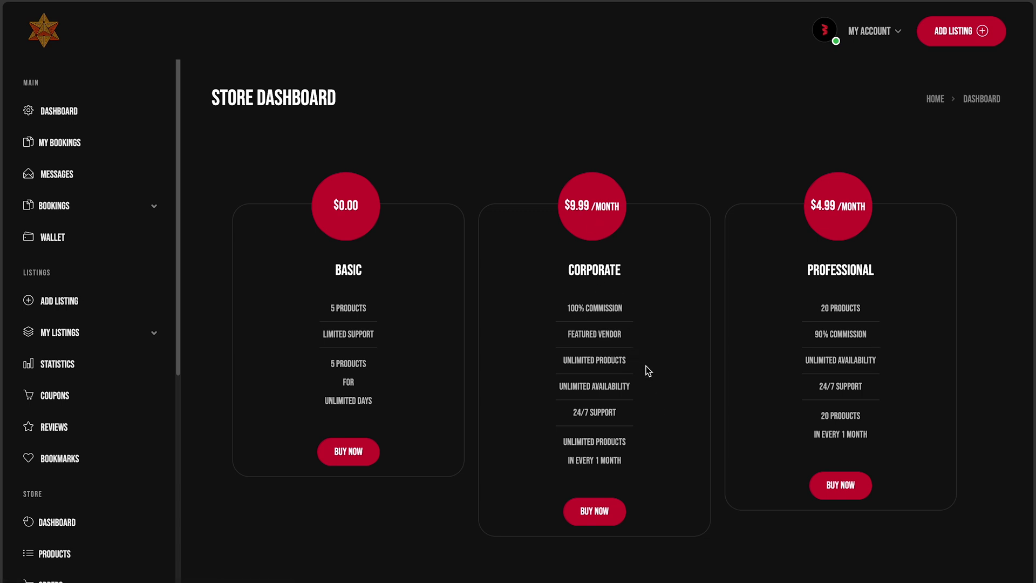
{"action": "left_click_drag", "start_coordinate": [629, 305], "coordinate": [563, 313]}
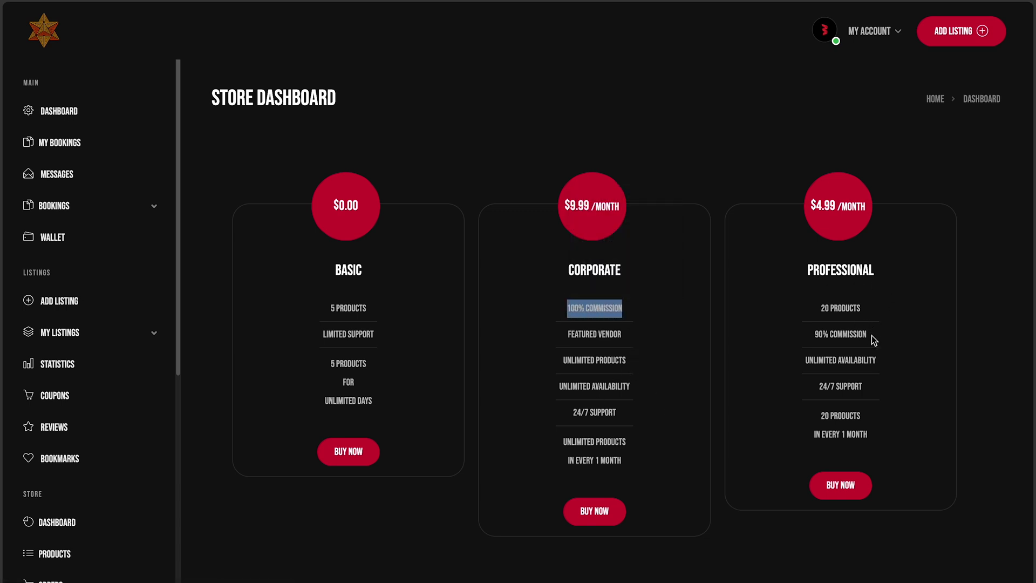
{"action": "left_click_drag", "start_coordinate": [872, 337], "coordinate": [803, 334]}
{"action": "left_click", "coordinate": [364, 373]}
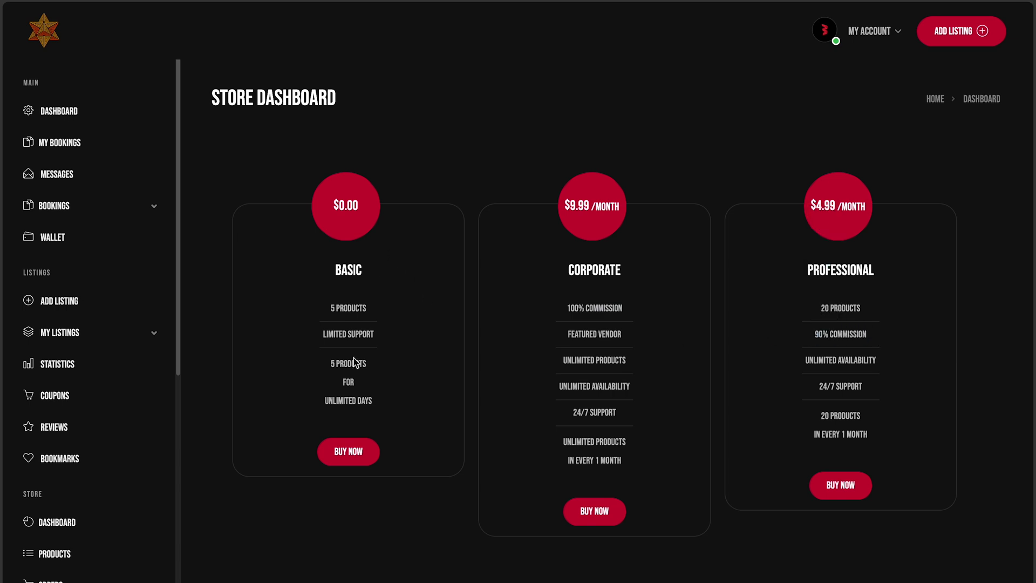
Step: Choose the free Basic plan and review its checkout page
{"action": "left_click", "coordinate": [349, 452]}
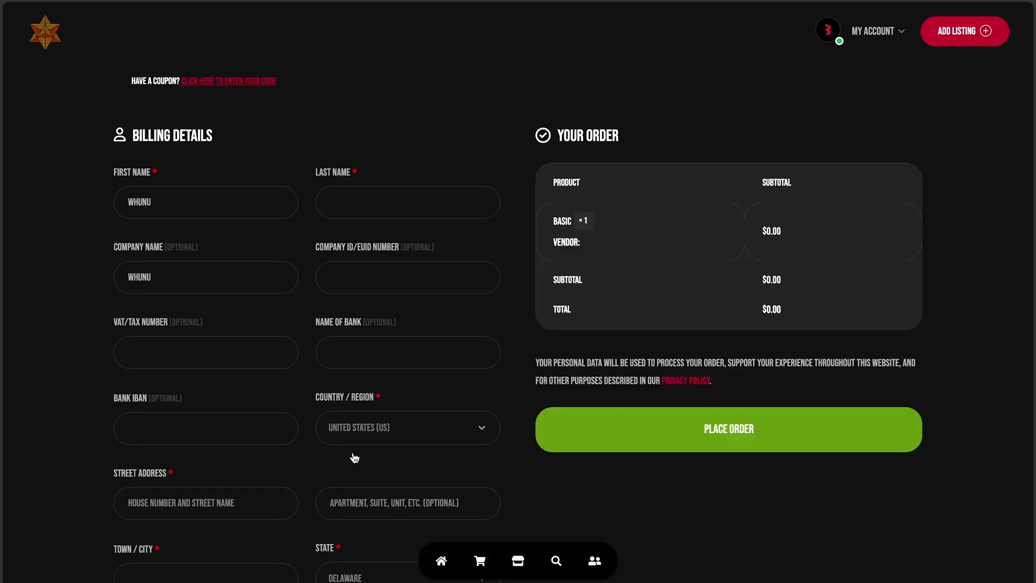
{"action": "scroll", "coordinate": [506, 323], "scroll_direction": "down", "scroll_amount": 4}
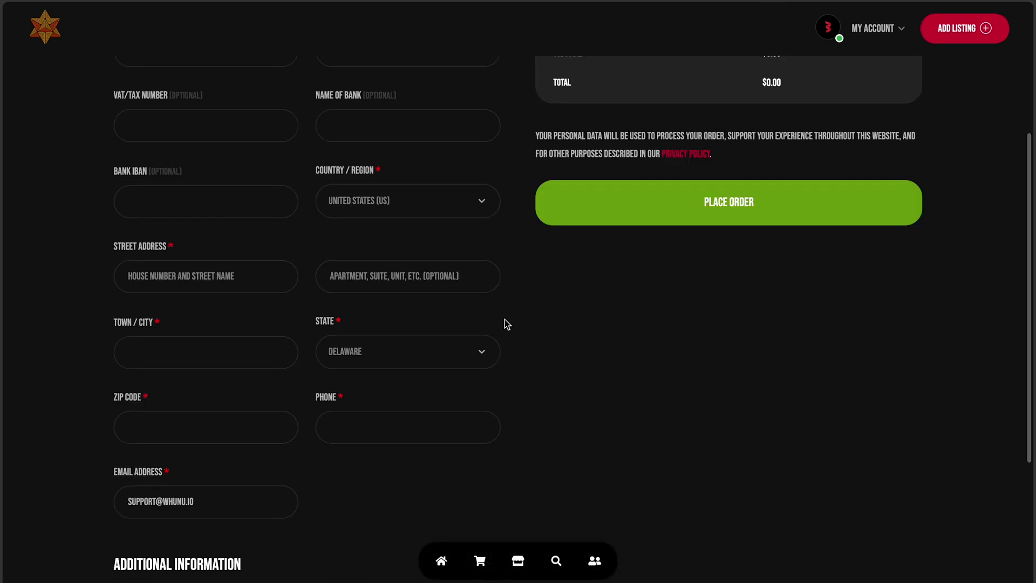
{"action": "scroll", "coordinate": [506, 323], "scroll_direction": "down", "scroll_amount": 4}
{"action": "scroll", "coordinate": [504, 323], "scroll_direction": "up", "scroll_amount": 8}
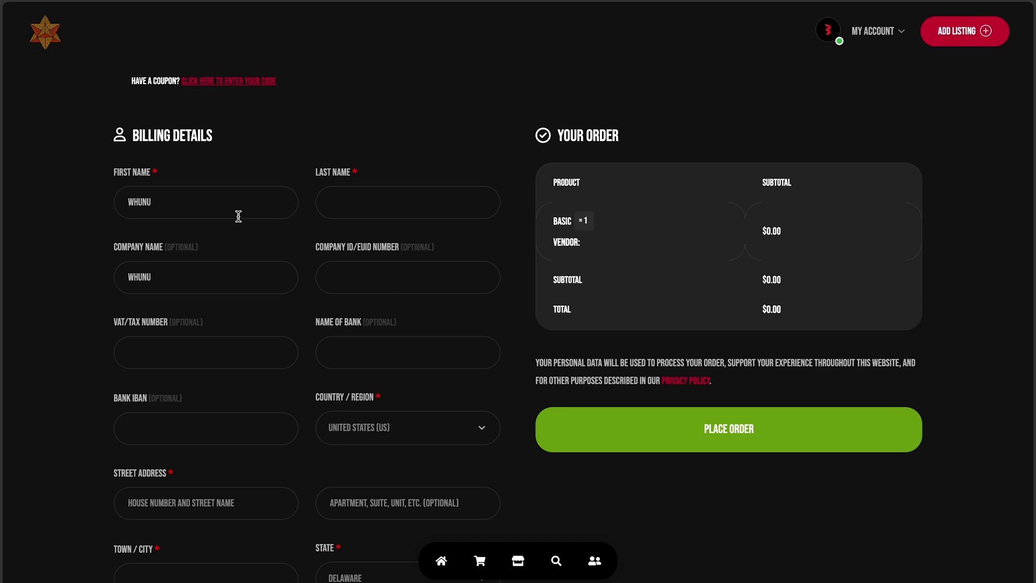
Step: Autofill billing with the saved 'Whunu' entry and place the free Basic order
{"action": "left_click", "coordinate": [226, 201]}
{"action": "left_click", "coordinate": [137, 255]}
{"action": "left_click", "coordinate": [723, 428]}
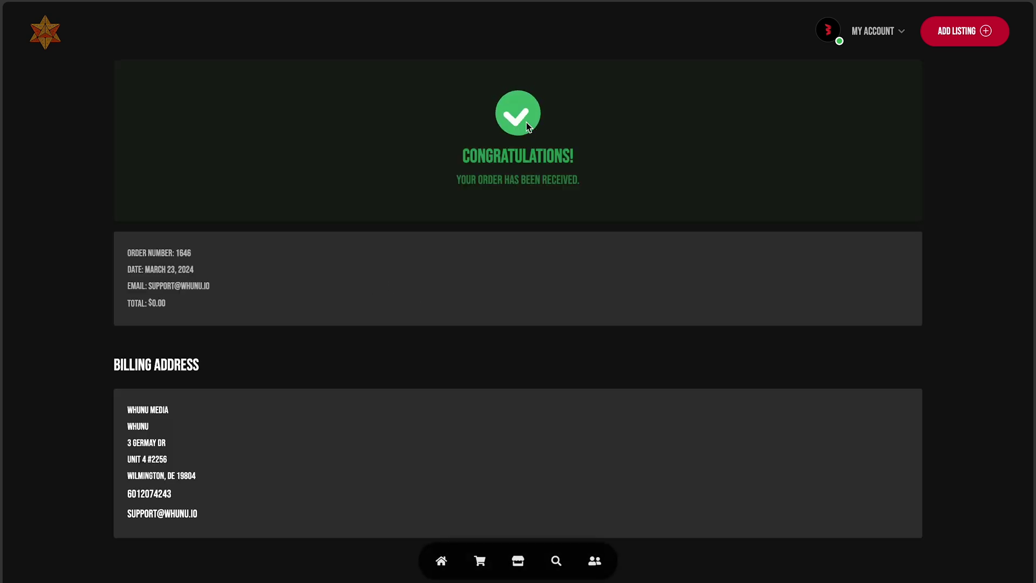
{"action": "scroll", "coordinate": [562, 342], "scroll_direction": "down", "scroll_amount": 2}
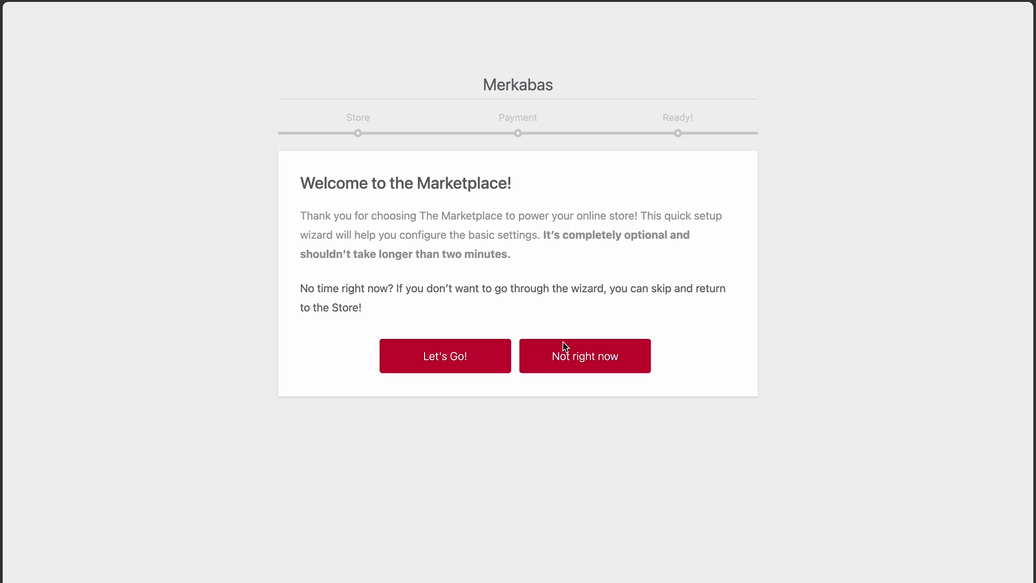
{"action": "scroll", "coordinate": [562, 342], "scroll_direction": "down", "scroll_amount": 1}
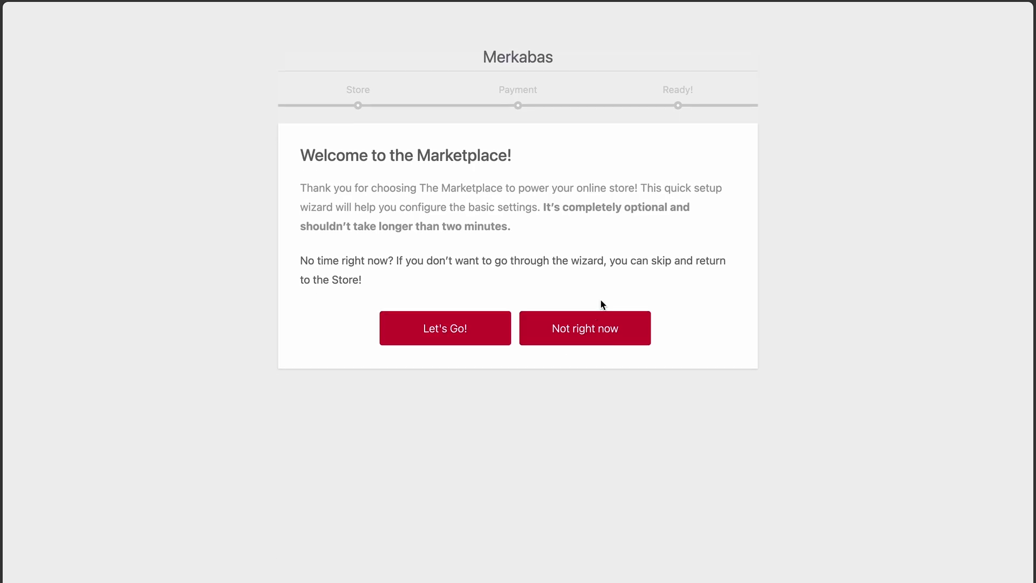
Step: Run the Merkabas setup wizard through store details and payment to the store dashboard
{"action": "left_click", "coordinate": [480, 340]}
{"action": "scroll", "coordinate": [416, 423], "scroll_direction": "down", "scroll_amount": 5}
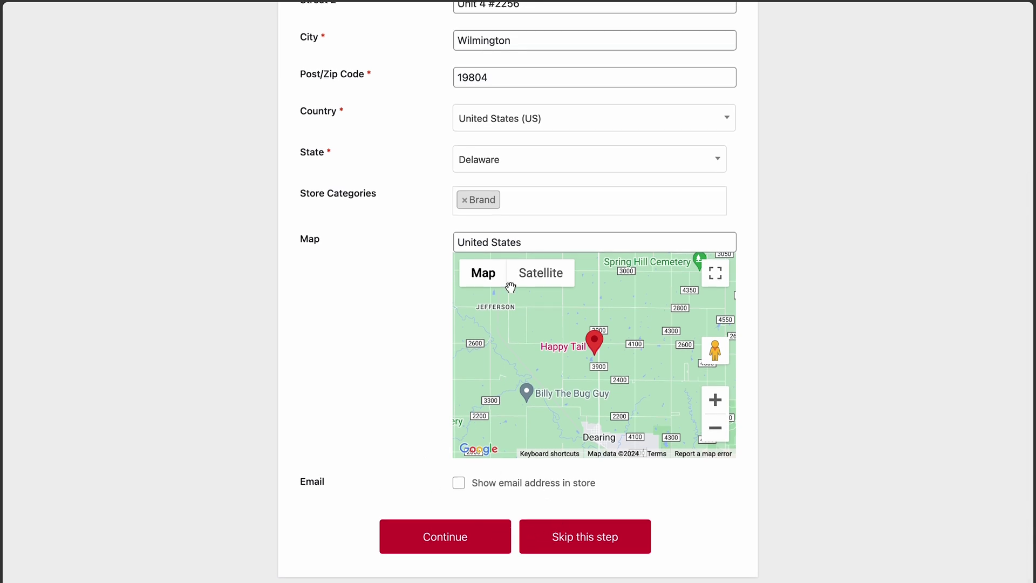
{"action": "left_click", "coordinate": [475, 544]}
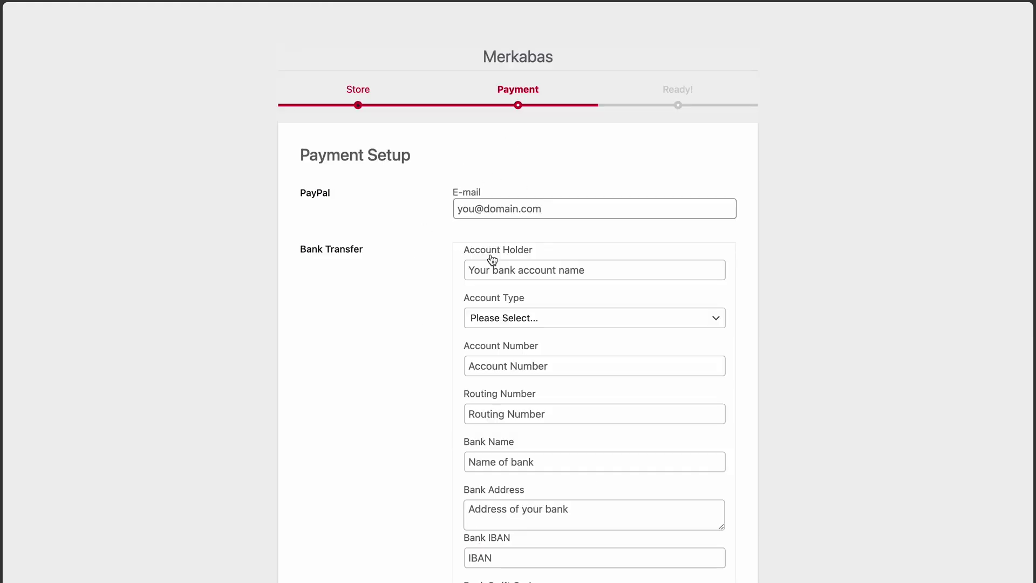
{"action": "scroll", "coordinate": [430, 438], "scroll_direction": "down", "scroll_amount": 6}
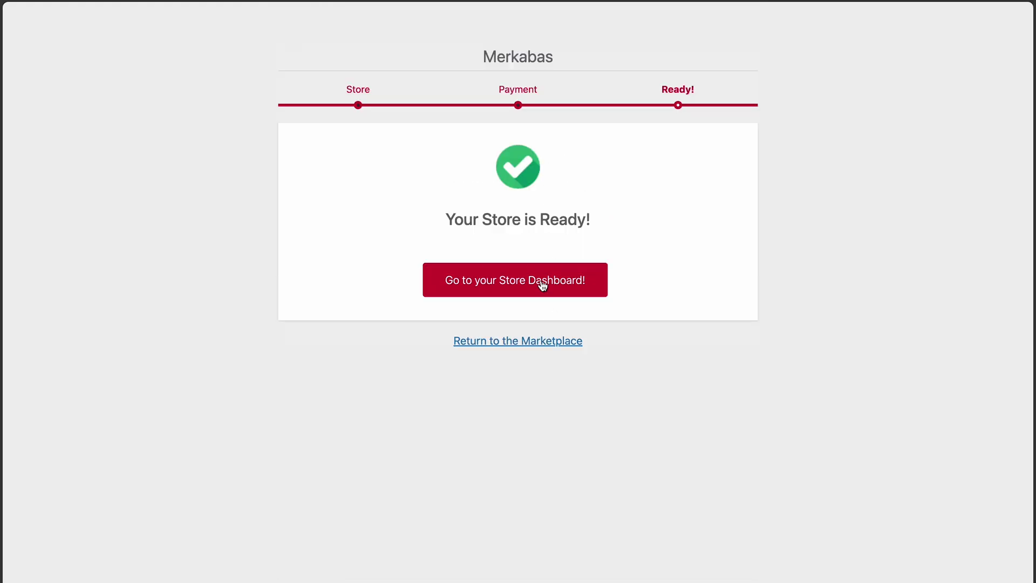
{"action": "left_click", "coordinate": [542, 285]}
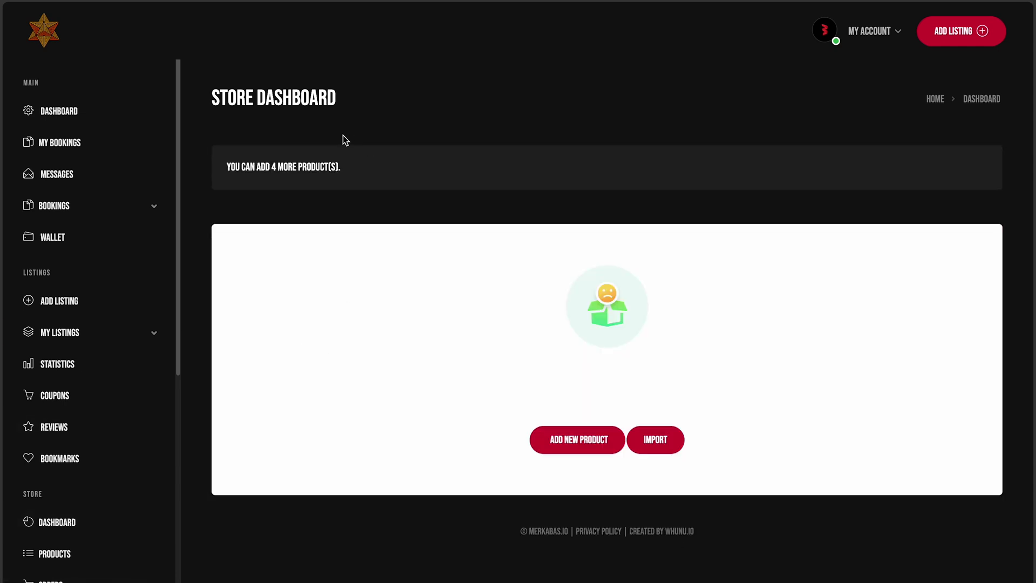
Step: Start a new product and open the media library for its featured image
{"action": "left_click", "coordinate": [593, 441]}
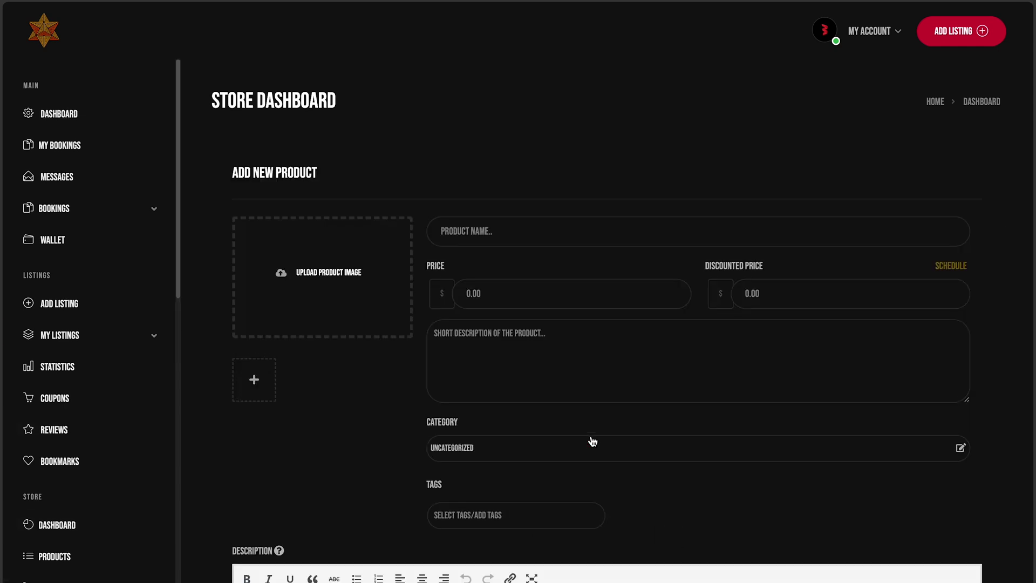
{"action": "scroll", "coordinate": [380, 484], "scroll_direction": "down", "scroll_amount": 5}
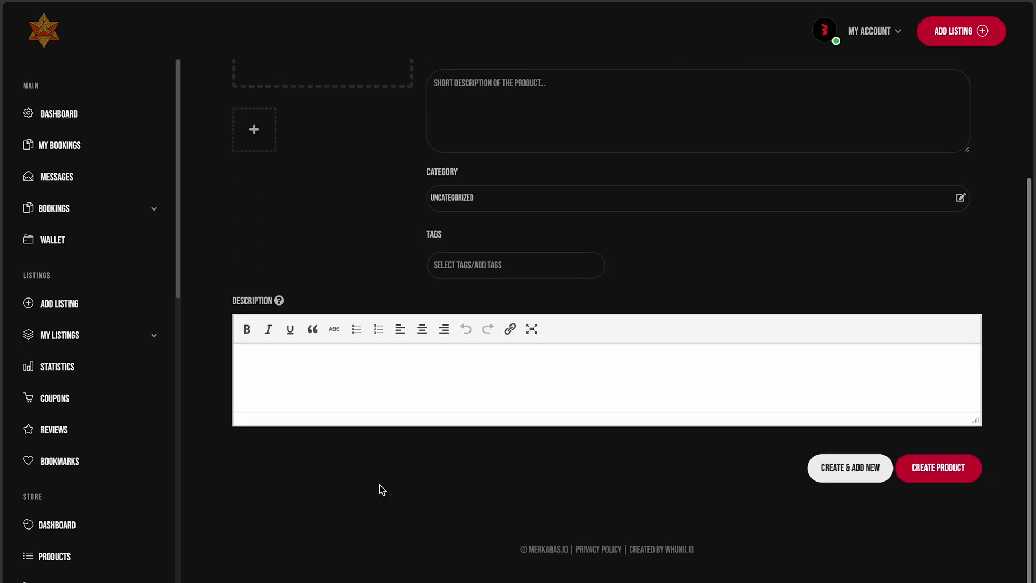
{"action": "scroll", "coordinate": [380, 485], "scroll_direction": "up", "scroll_amount": 5}
{"action": "left_click", "coordinate": [338, 276]}
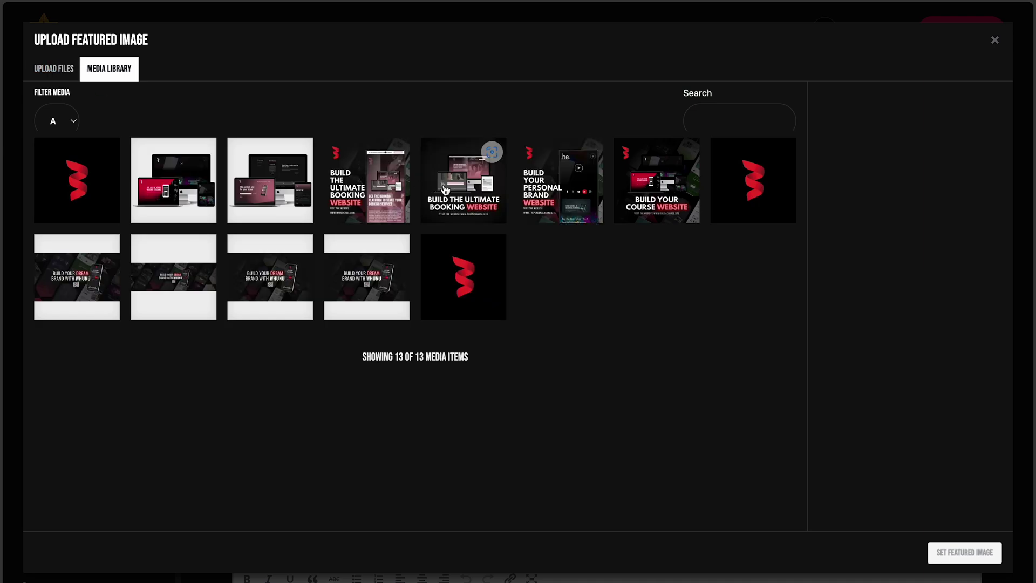
Step: Set the Build the Ultimate Booking Website graphic as featured image, alt text 'build the ultimate booking website with Whunu'
{"action": "left_click", "coordinate": [387, 202]}
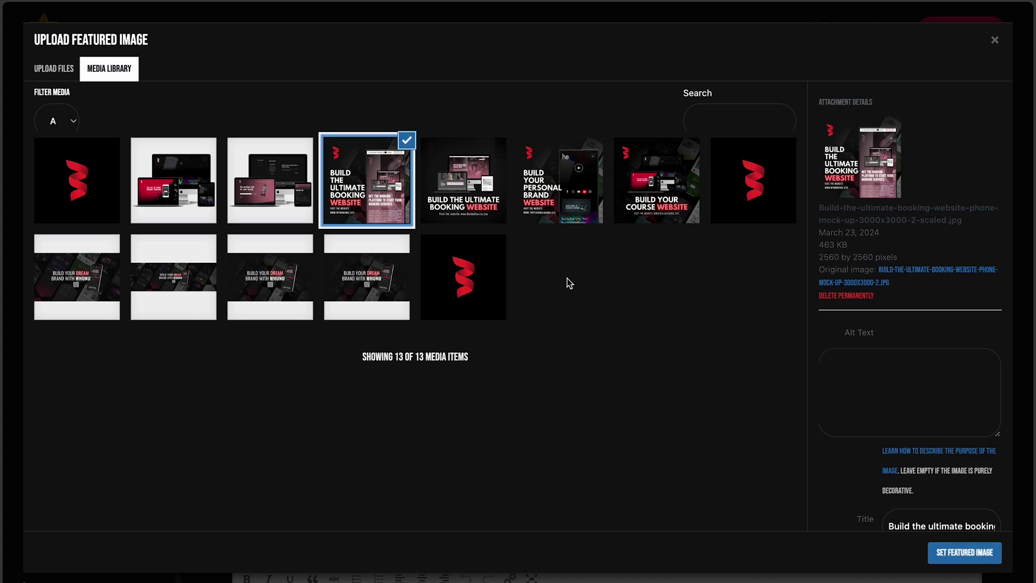
{"action": "left_click", "coordinate": [898, 381]}
{"action": "type", "text": "bui"}
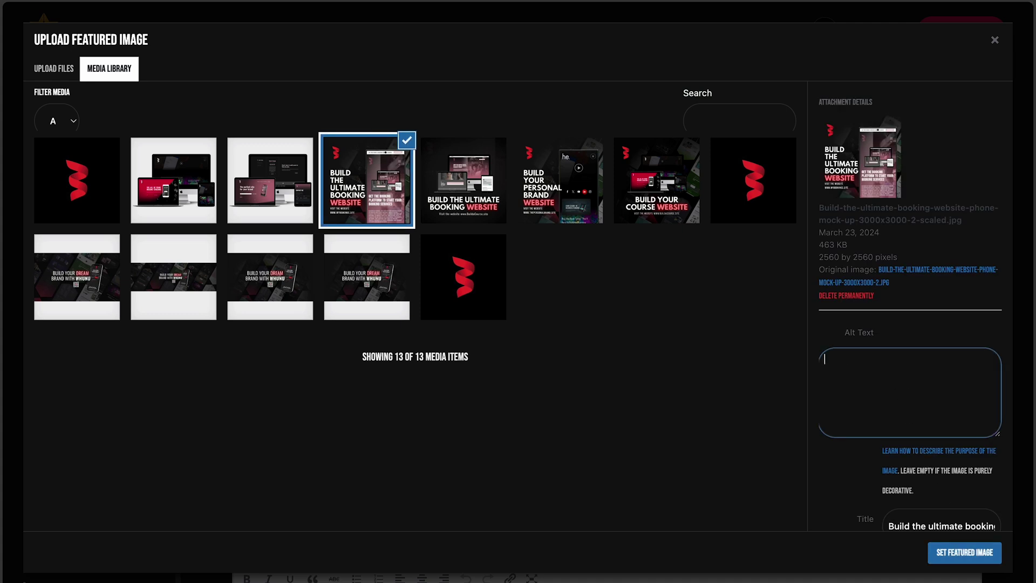
{"action": "type", "text": "ld the ultimate booking website wit"}
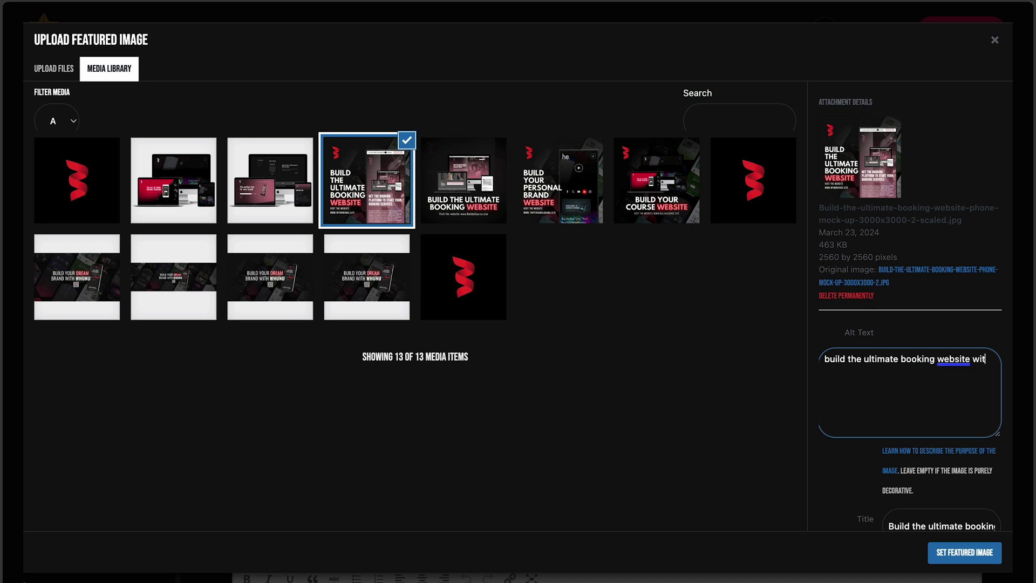
{"action": "type", "text": "h Whunu"}
{"action": "scroll", "coordinate": [1004, 423], "scroll_direction": "down", "scroll_amount": 5}
{"action": "scroll", "coordinate": [947, 428], "scroll_direction": "down", "scroll_amount": 2}
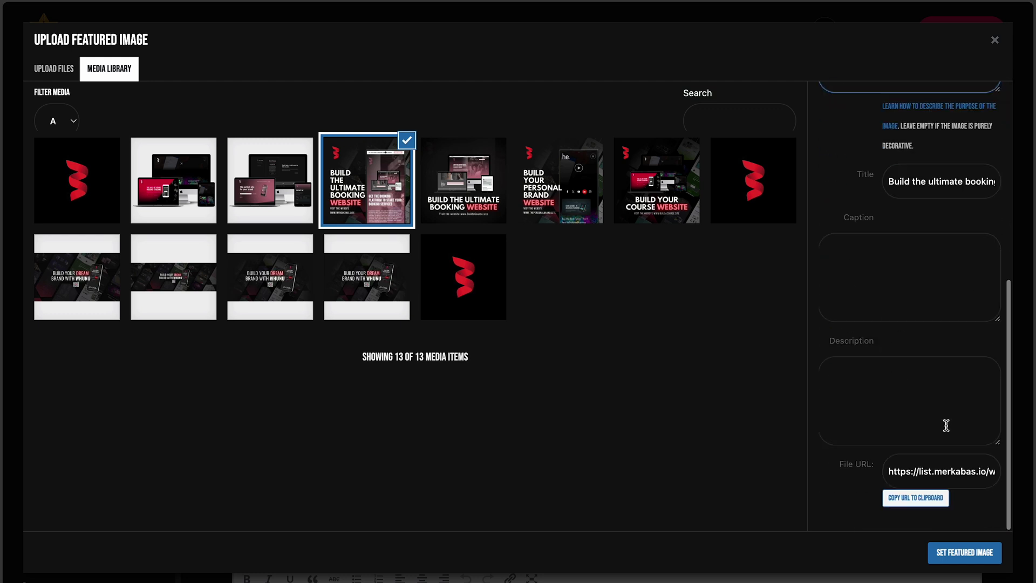
{"action": "left_click", "coordinate": [970, 556]}
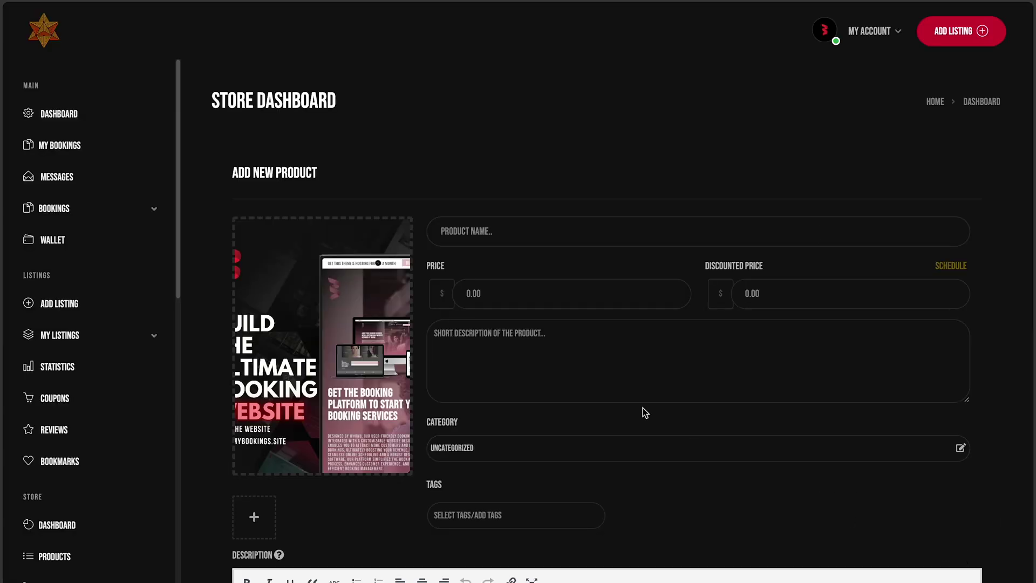
Step: Enter the price 19.99 and the product title 'The Ultimate Book Website'
{"action": "left_click", "coordinate": [567, 296]}
{"action": "type", "text": "1"}
{"action": "type", "text": "The"}
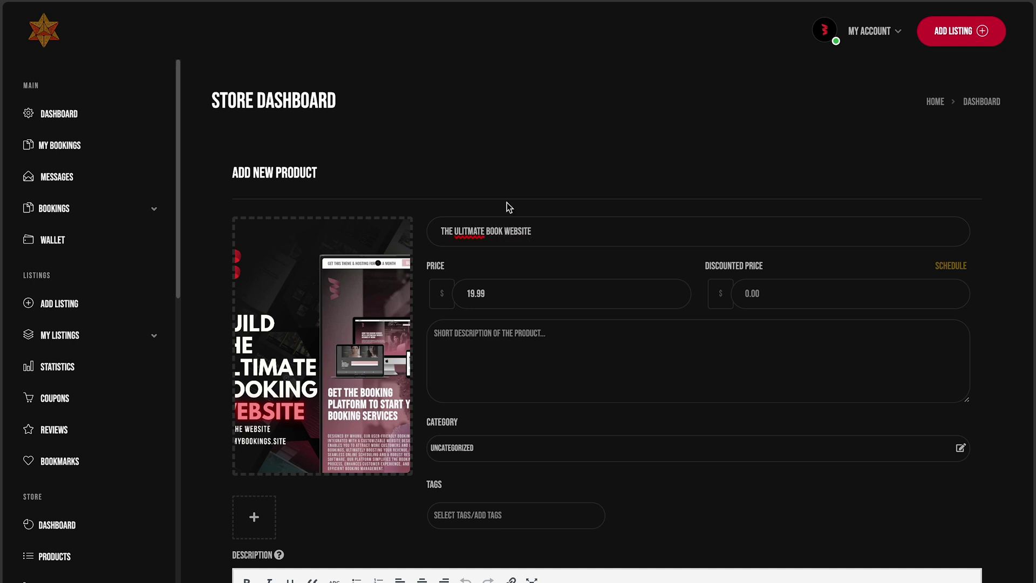
Step: Paste the scheduling-platform paragraph into both Short Description and Description
{"action": "left_click", "coordinate": [560, 359]}
{"action": "type", "text": "THE ONLINE SCHEDULING PLATFORM THAT HAS EVERYTHING YOU NEED TO GROW AND MANAGE YOUR BOOKING SERVICES. BUILT TO MANAGE YOUR DAY-TO-DAY, KEEP UP WITH YOUR SCHEDULE AND BILLING, AND SEND EMAIL CAMPAIGNS - ALL FROM A SINGLE CUSTOMIZABLE WEBSITE."}
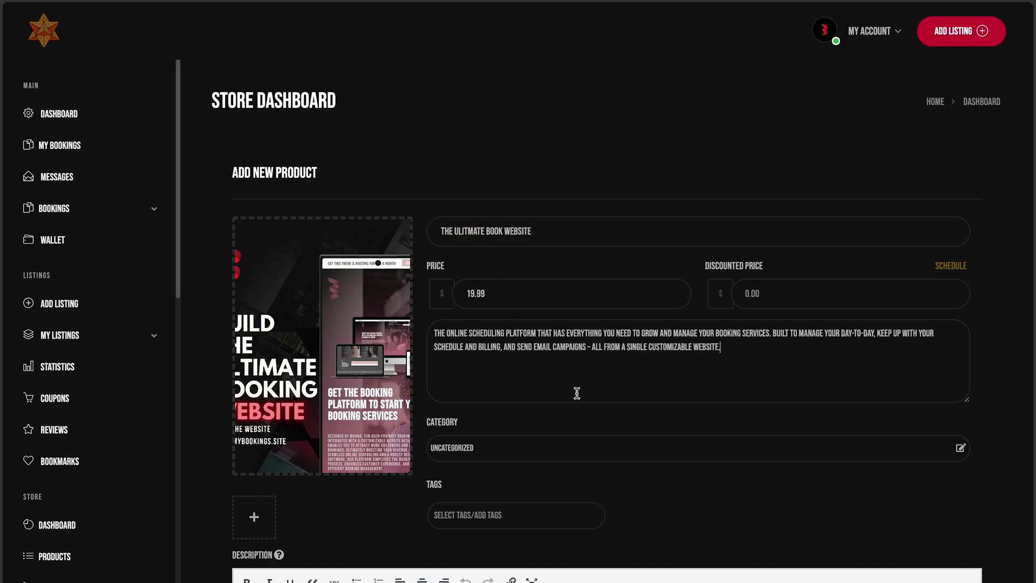
{"action": "scroll", "coordinate": [701, 397], "scroll_direction": "down", "scroll_amount": 3}
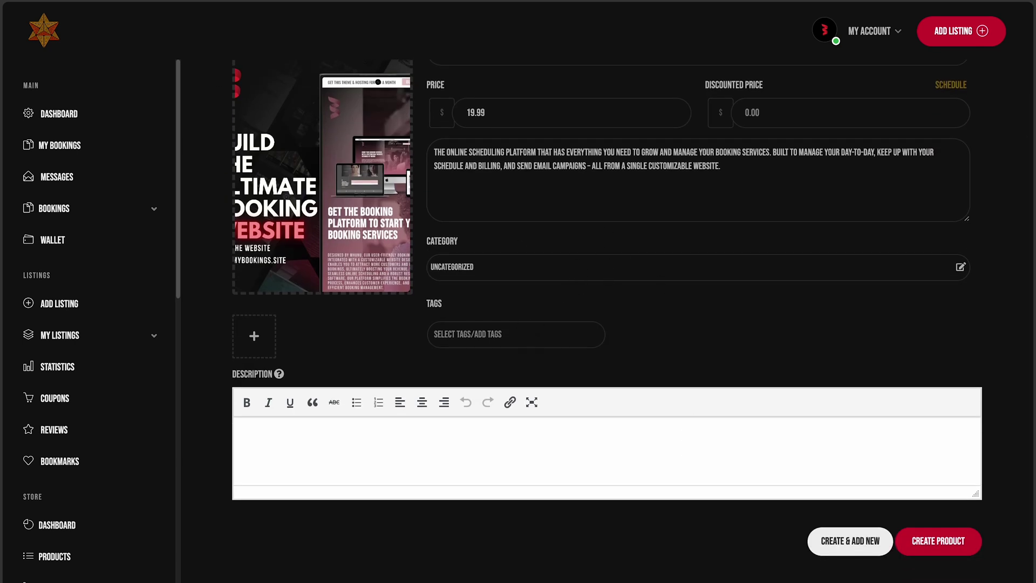
{"action": "type", "text": "The online scheduling platform that has everything you need to grow and manage your booking services. Built to manage your day-to-day, keep up with your schedule and billing, and send email campaigns – all from a single customizable website."}
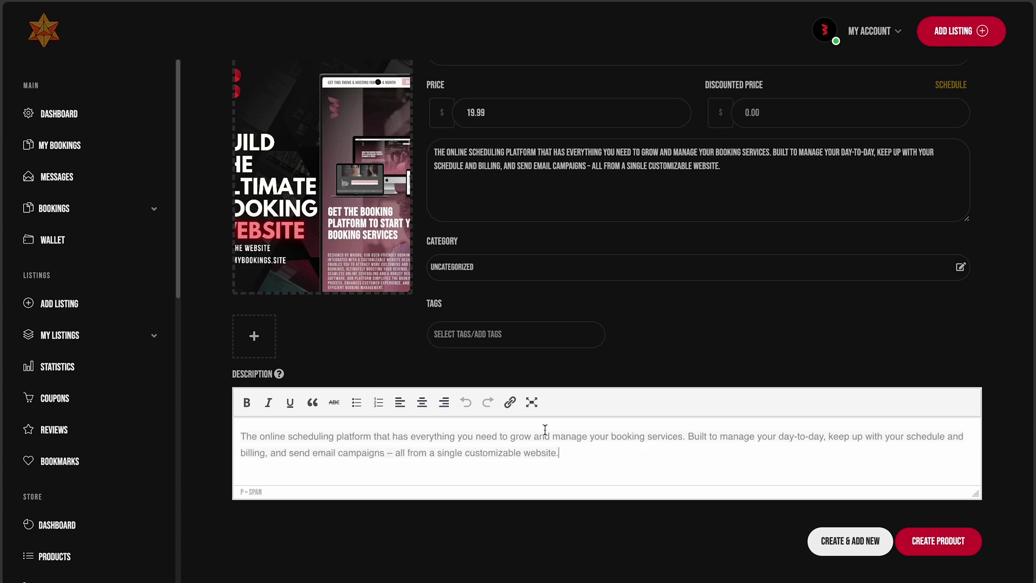
{"action": "scroll", "coordinate": [730, 462], "scroll_direction": "down", "scroll_amount": 1}
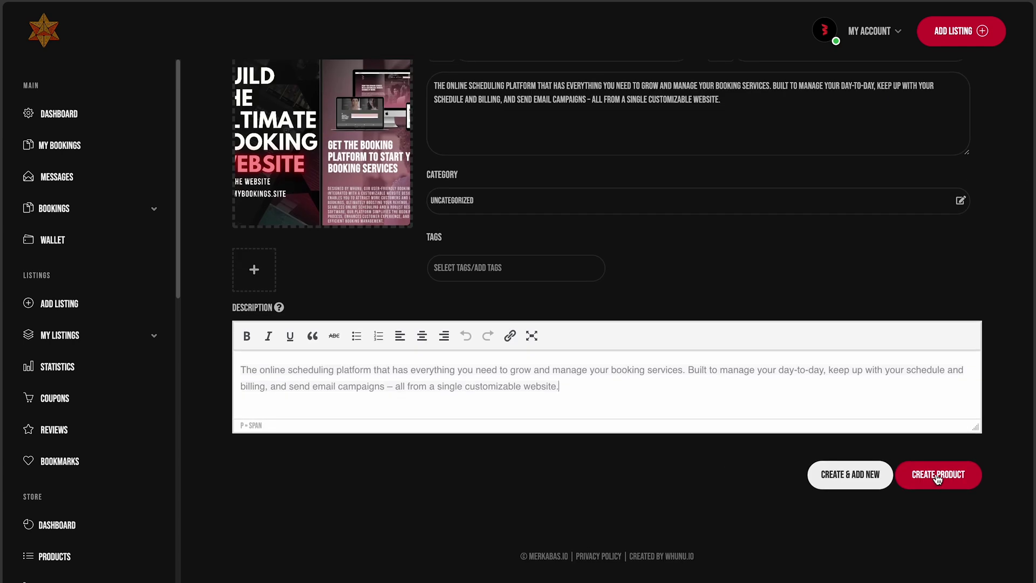
{"action": "left_click", "coordinate": [937, 475]}
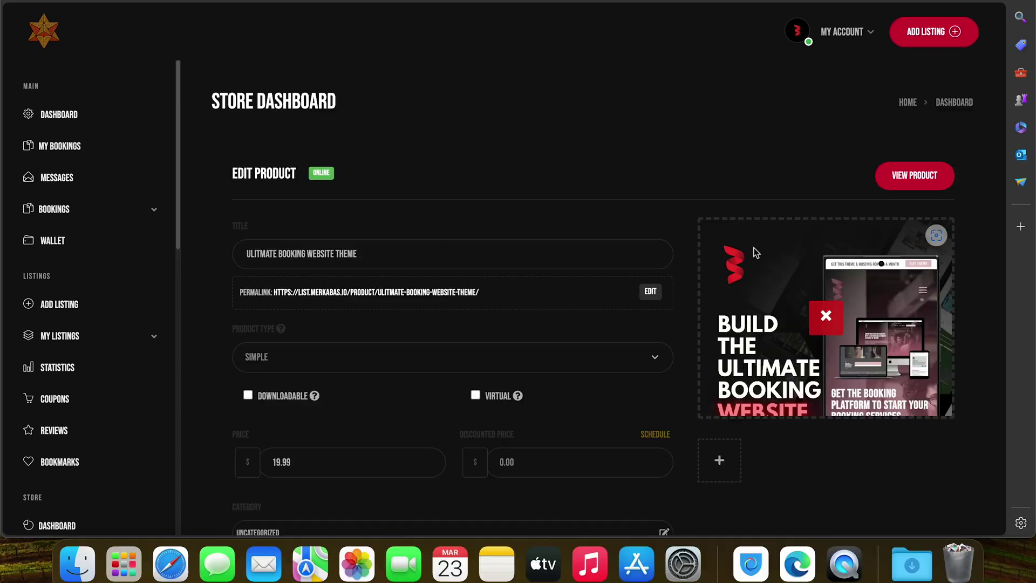
{"action": "left_click", "coordinate": [912, 184]}
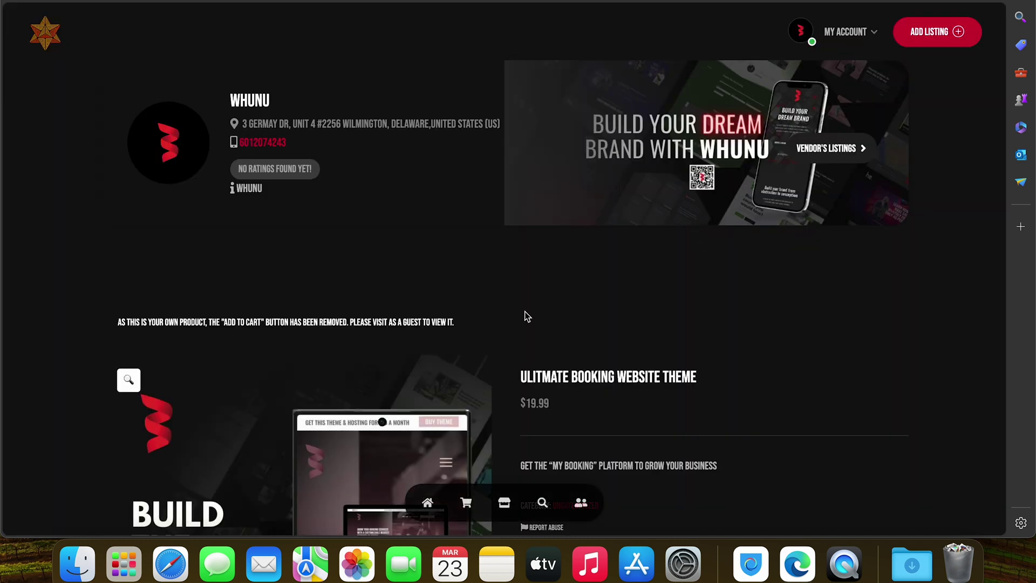
{"action": "scroll", "coordinate": [527, 316], "scroll_direction": "down", "scroll_amount": 9}
{"action": "scroll", "coordinate": [528, 317], "scroll_direction": "up", "scroll_amount": 5}
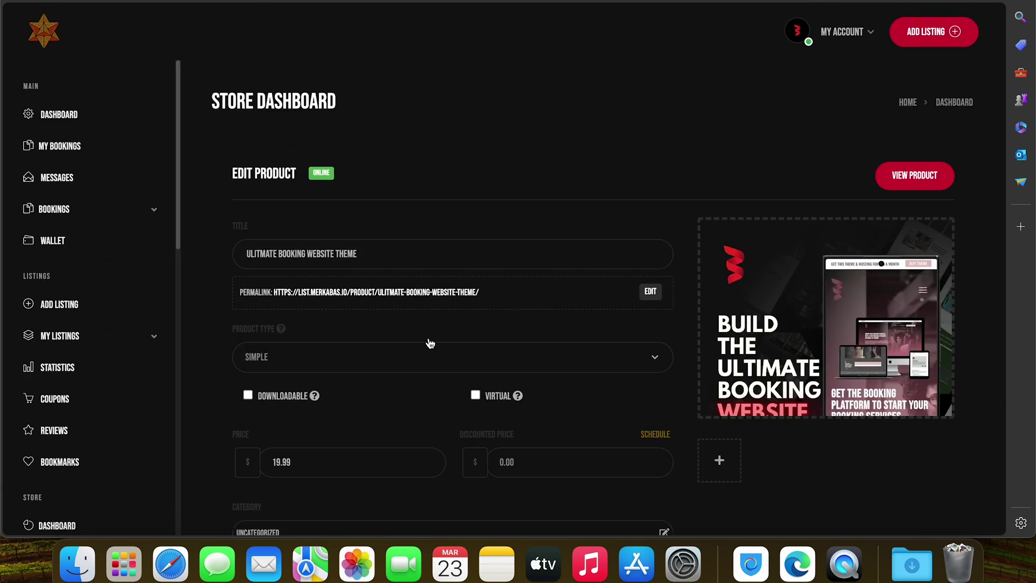
{"action": "scroll", "coordinate": [430, 343], "scroll_direction": "down", "scroll_amount": 20}
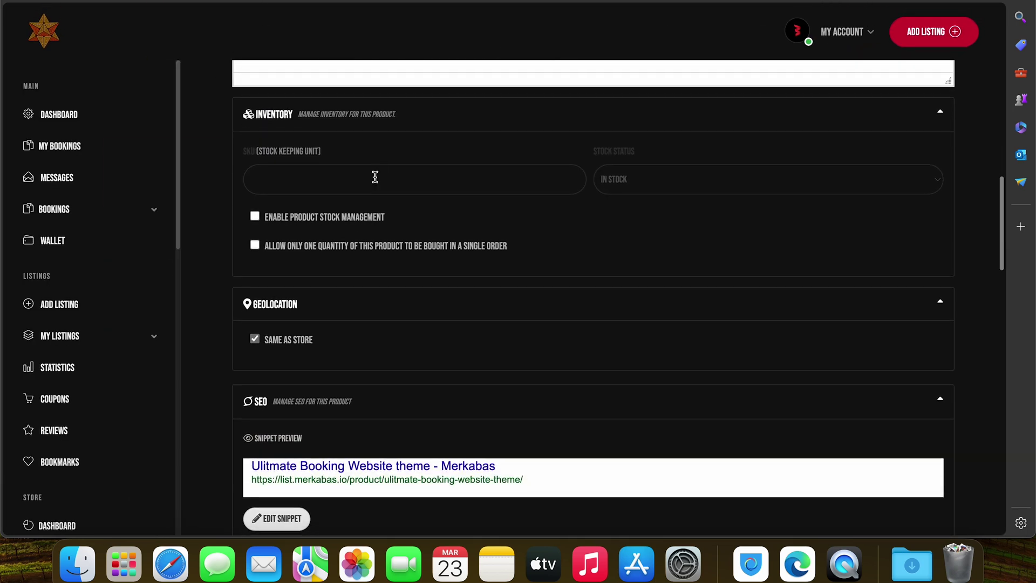
Step: Paste the scheduling-platform paragraph into the SEO meta description field
{"action": "scroll", "coordinate": [454, 334], "scroll_direction": "down", "scroll_amount": 3}
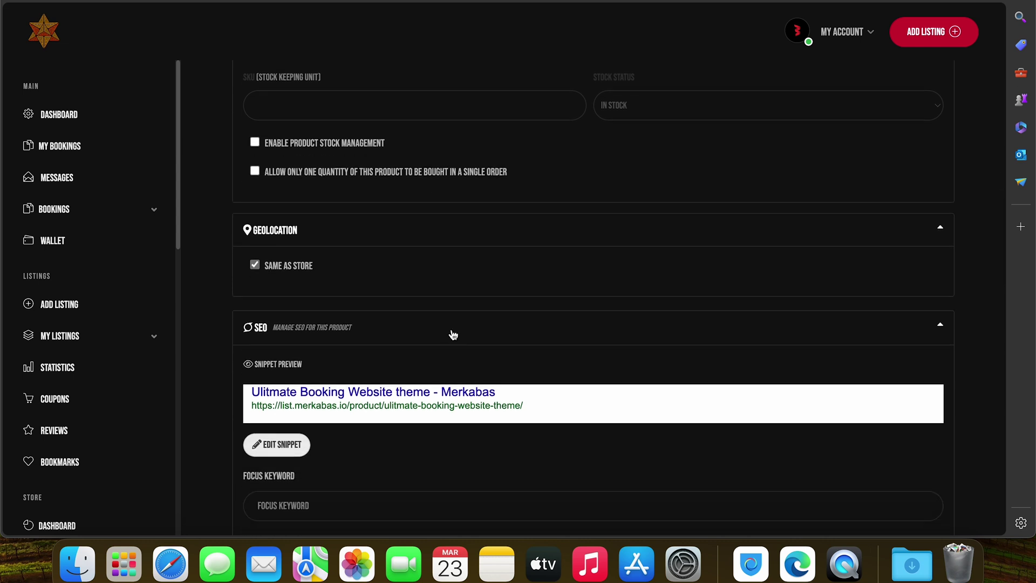
{"action": "scroll", "coordinate": [453, 334], "scroll_direction": "down", "scroll_amount": 4}
{"action": "scroll", "coordinate": [452, 334], "scroll_direction": "up", "scroll_amount": 4}
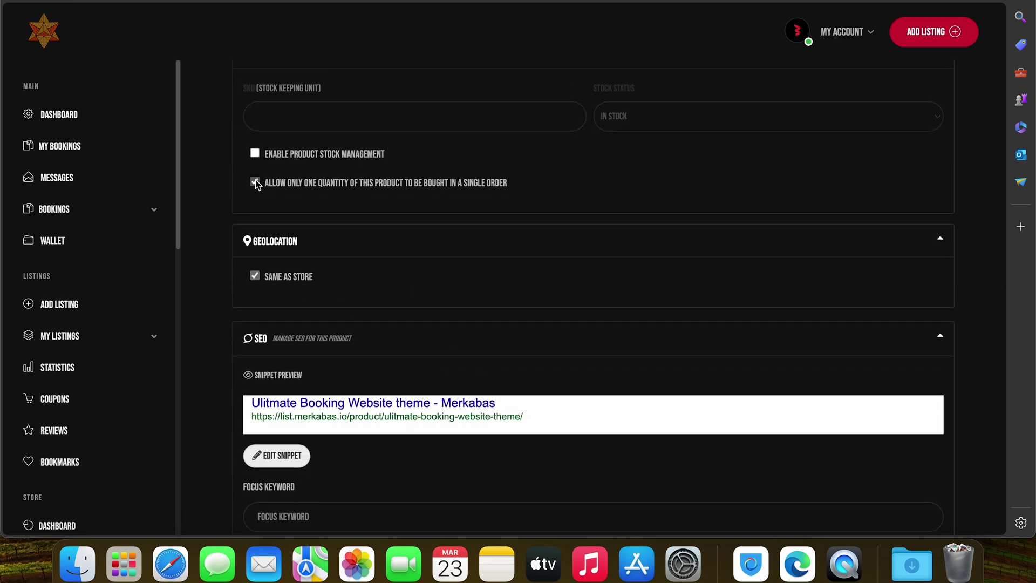
{"action": "scroll", "coordinate": [464, 194], "scroll_direction": "up", "scroll_amount": 3}
{"action": "scroll", "coordinate": [463, 195], "scroll_direction": "down", "scroll_amount": 10}
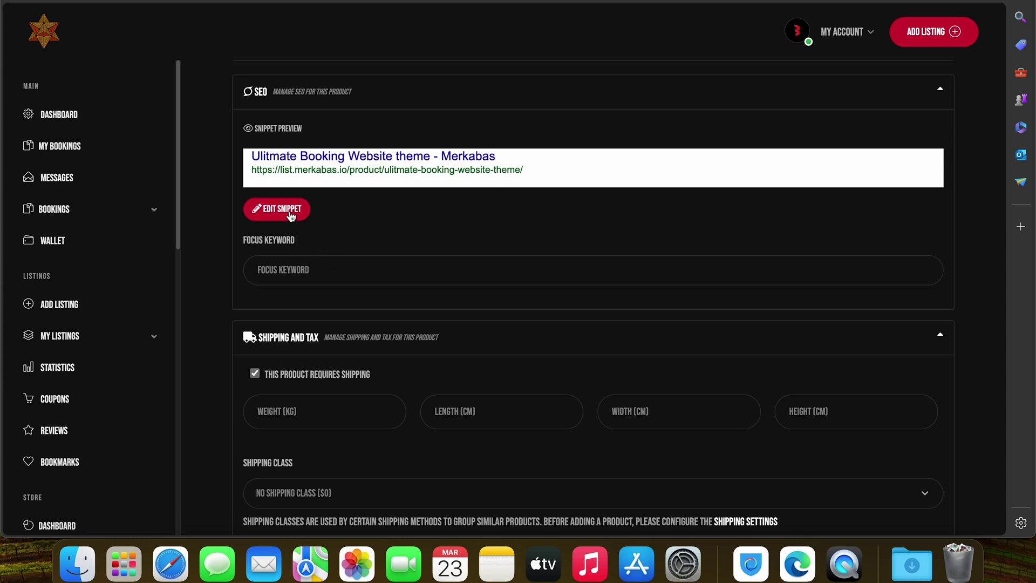
{"action": "left_click", "coordinate": [292, 216]}
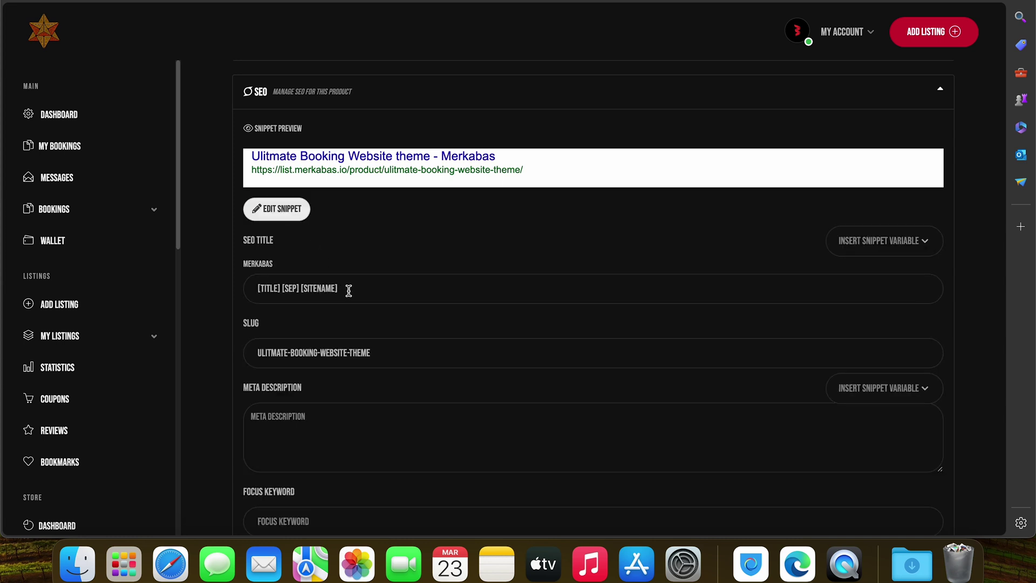
{"action": "type", "text": "The online scheduling platform that has everything you need to grow and manage your booking services. Built to manage your day-to-day, keep up with your schedule and billing, and send email campaigns – all from a single customizable website."}
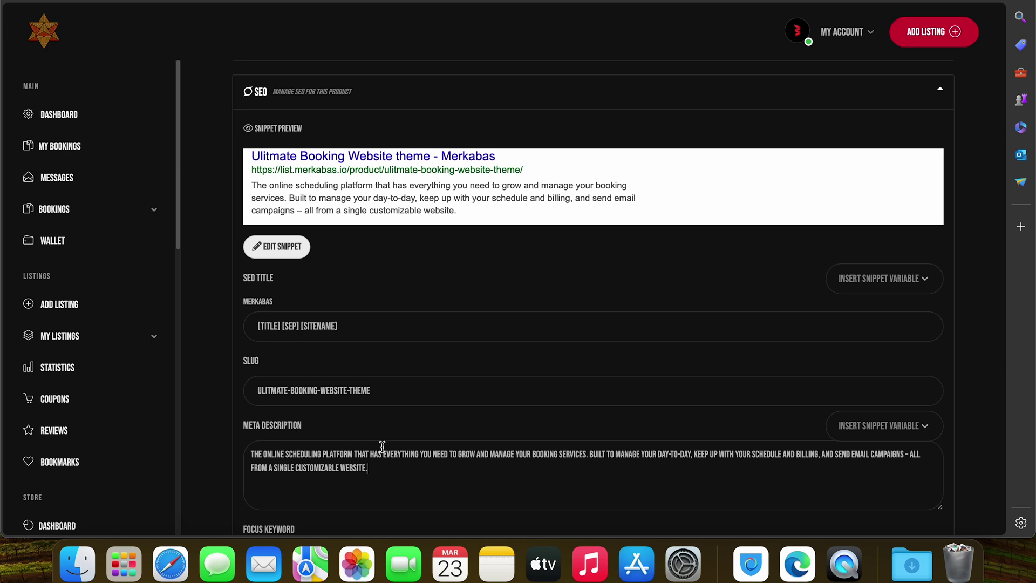
{"action": "scroll", "coordinate": [382, 446], "scroll_direction": "down", "scroll_amount": 3}
{"action": "scroll", "coordinate": [382, 446], "scroll_direction": "up", "scroll_amount": 2}
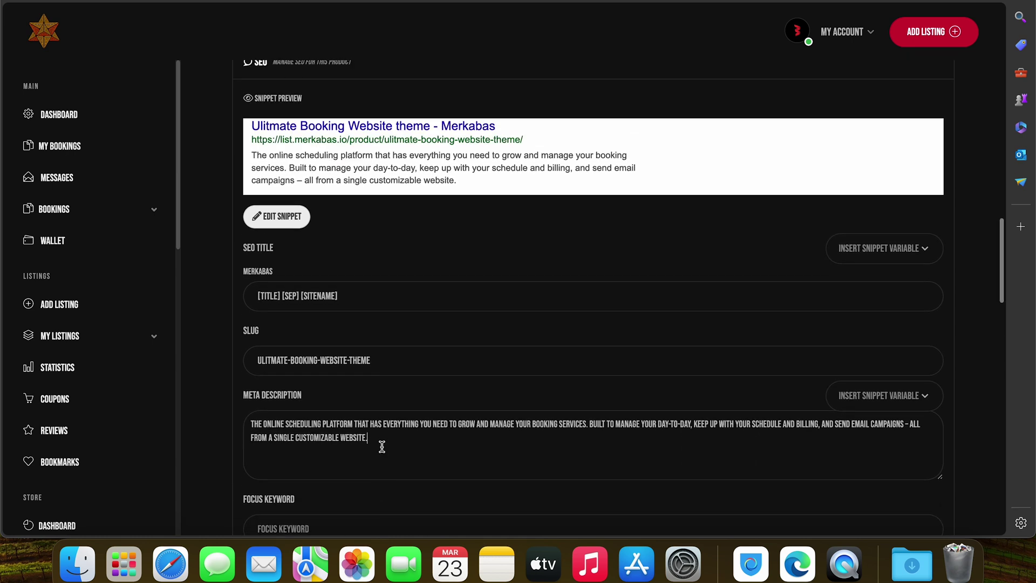
{"action": "scroll", "coordinate": [388, 427], "scroll_direction": "down", "scroll_amount": 12}
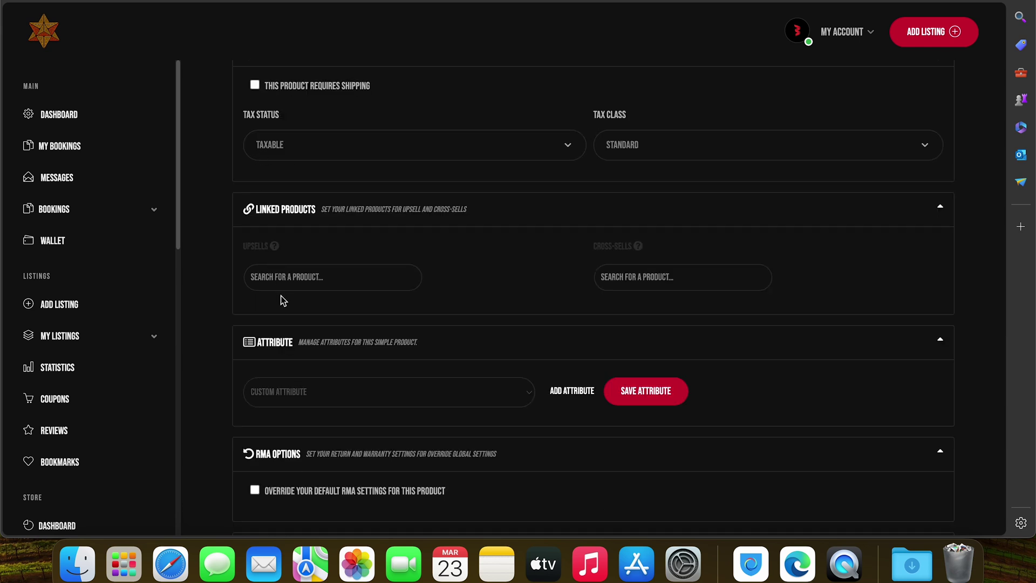
{"action": "scroll", "coordinate": [307, 372], "scroll_direction": "up", "scroll_amount": 1}
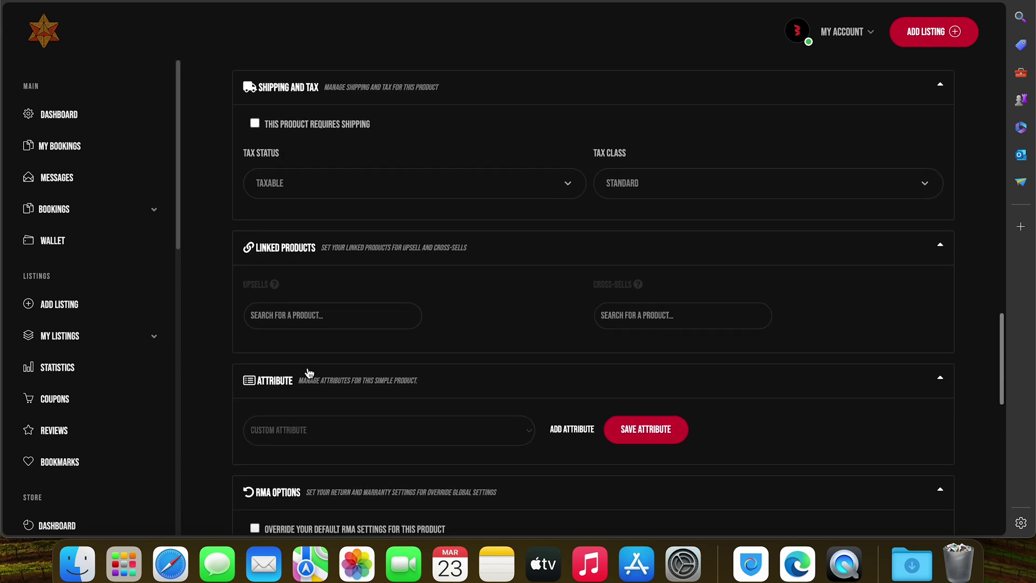
{"action": "scroll", "coordinate": [308, 372], "scroll_direction": "down", "scroll_amount": 2}
{"action": "scroll", "coordinate": [309, 372], "scroll_direction": "down", "scroll_amount": 8}
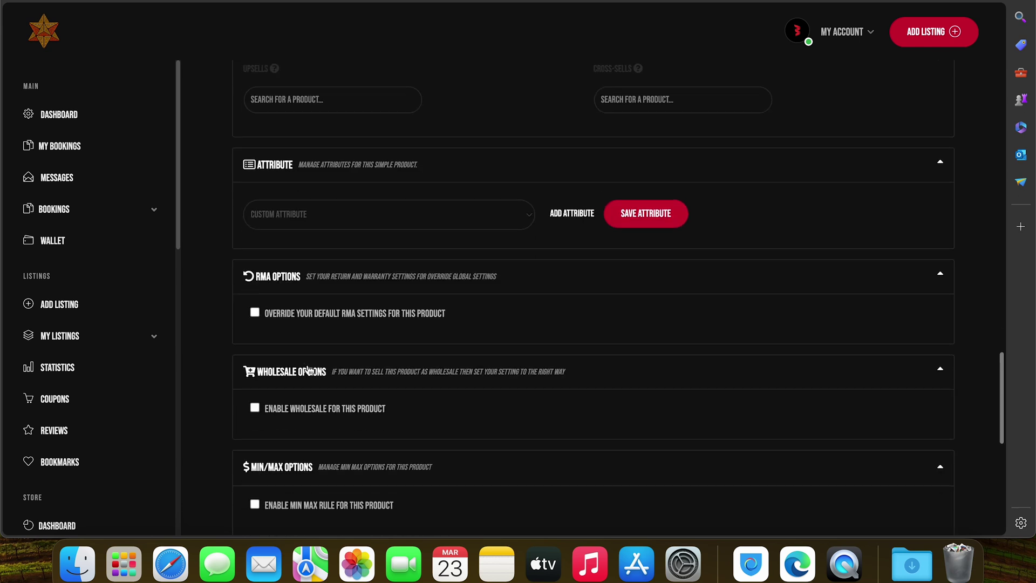
{"action": "scroll", "coordinate": [310, 372], "scroll_direction": "down", "scroll_amount": 4}
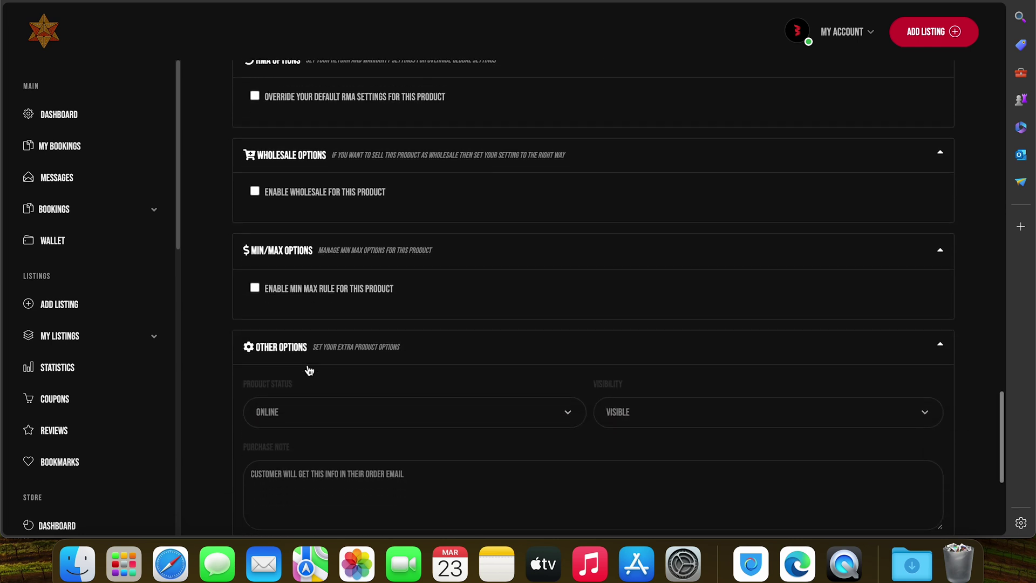
{"action": "scroll", "coordinate": [308, 364], "scroll_direction": "down", "scroll_amount": 6}
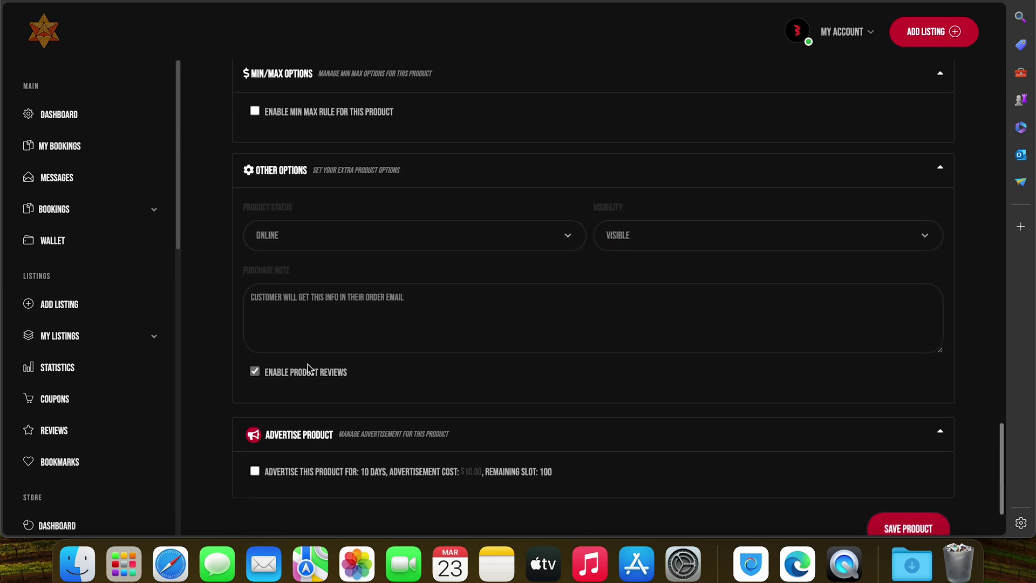
{"action": "scroll", "coordinate": [309, 369], "scroll_direction": "down", "scroll_amount": 3}
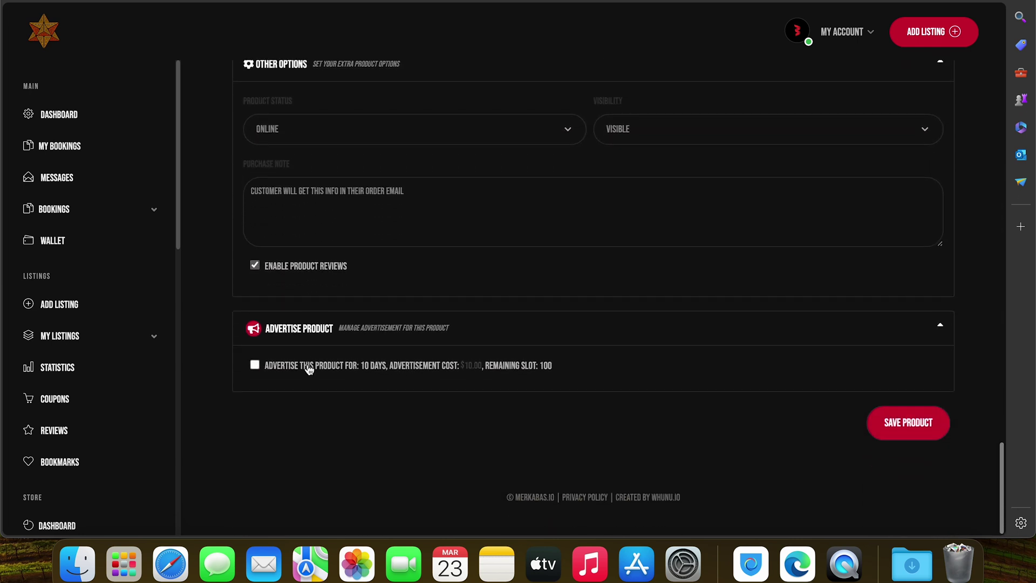
Step: Save the product and show the active listings
{"action": "left_click", "coordinate": [889, 425]}
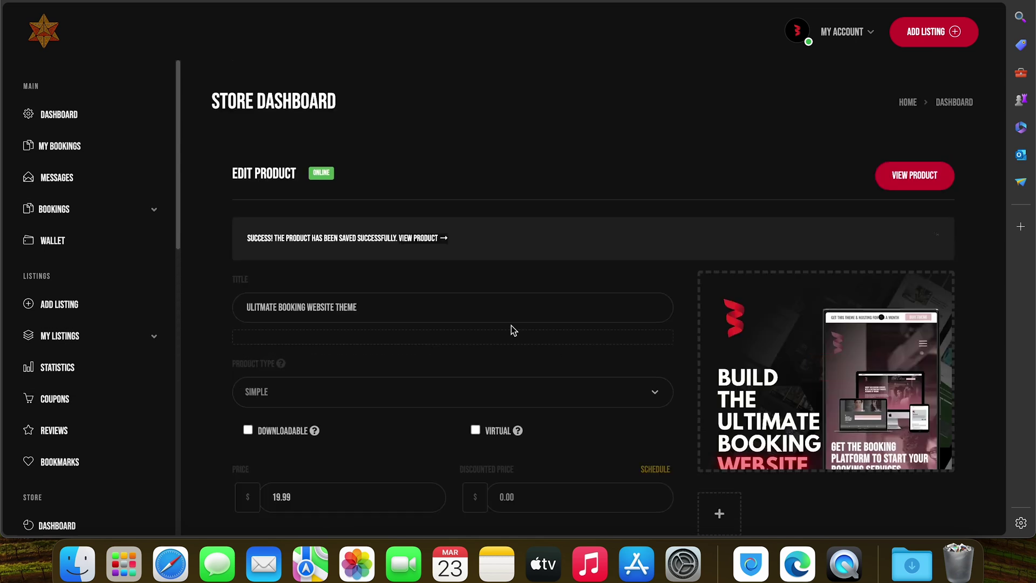
{"action": "left_click", "coordinate": [75, 339]}
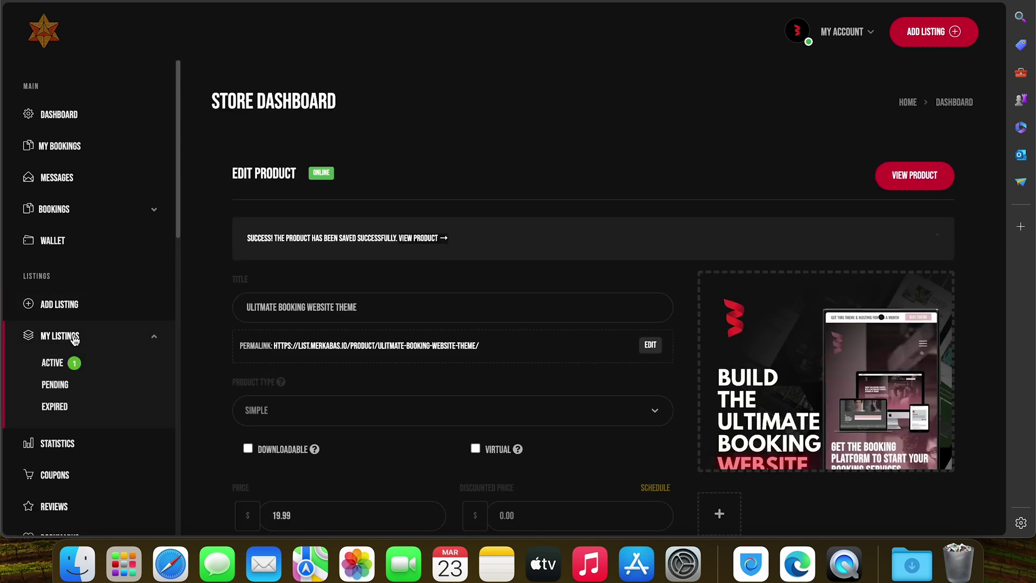
{"action": "left_click", "coordinate": [64, 367]}
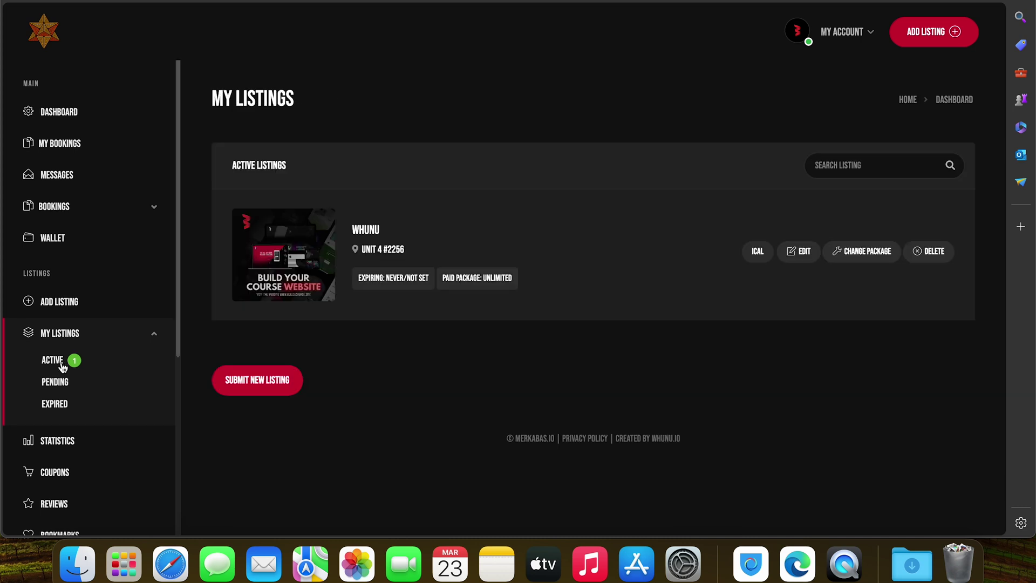
Step: Open the WHUNU listing for editing and scroll down to Store Settings
{"action": "left_click", "coordinate": [806, 254]}
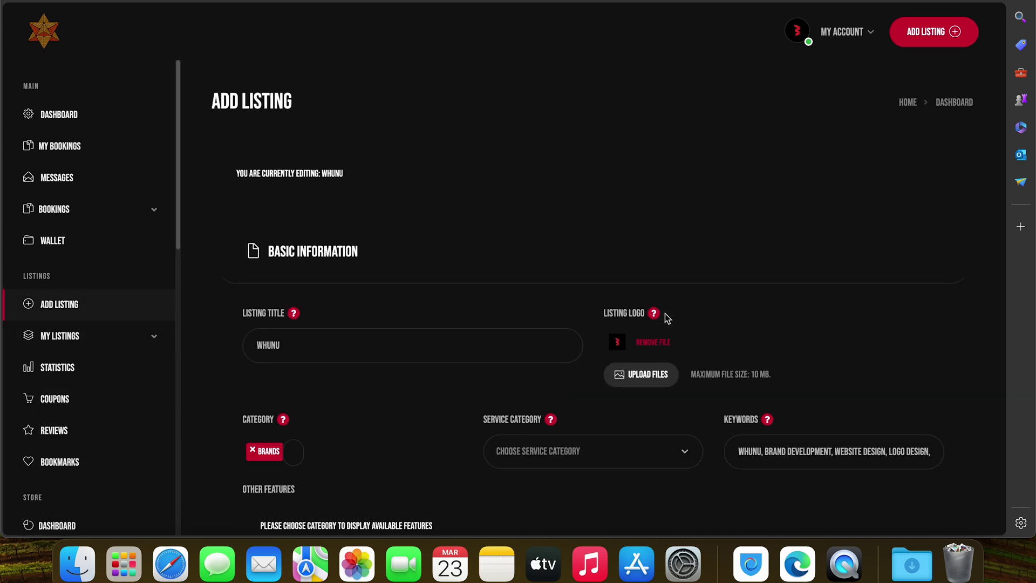
{"action": "scroll", "coordinate": [581, 383], "scroll_direction": "down", "scroll_amount": 15}
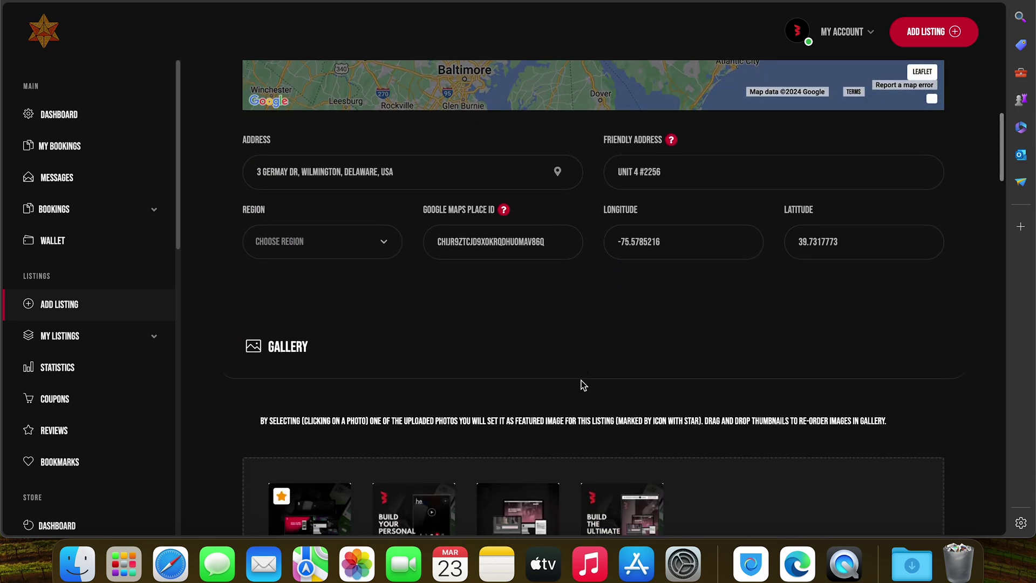
{"action": "scroll", "coordinate": [582, 382], "scroll_direction": "down", "scroll_amount": 15}
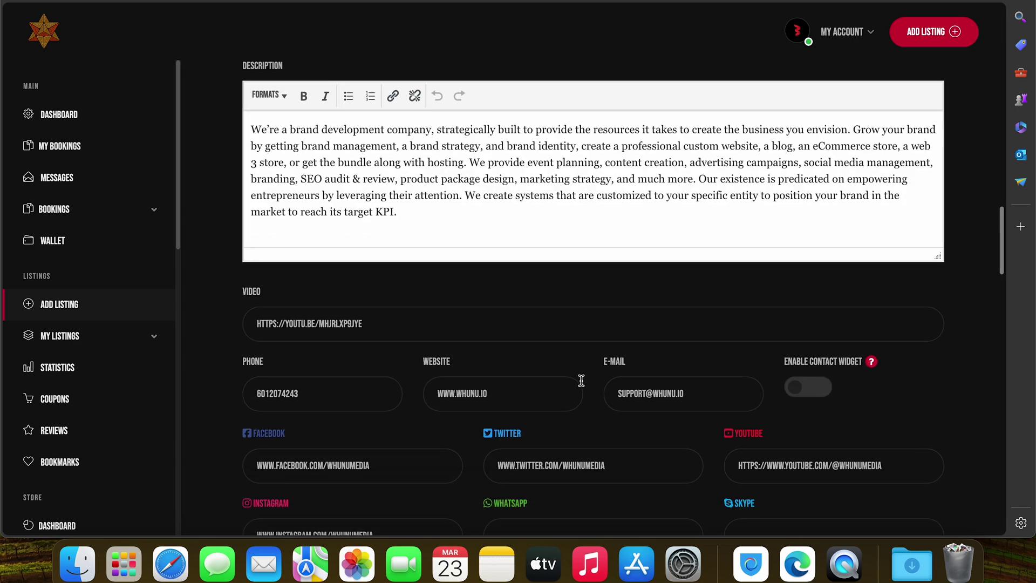
{"action": "scroll", "coordinate": [581, 381], "scroll_direction": "down", "scroll_amount": 8}
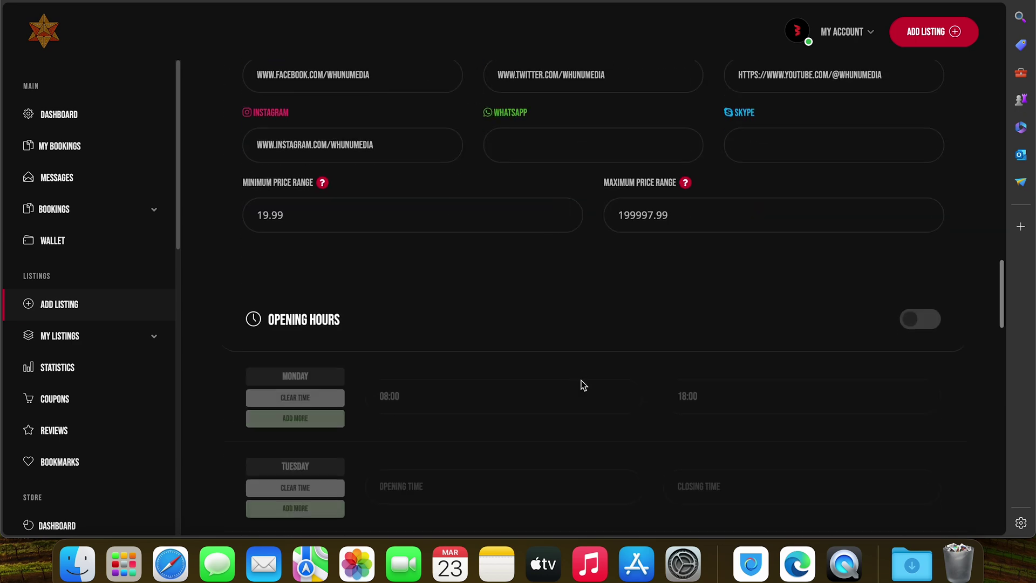
{"action": "scroll", "coordinate": [581, 385], "scroll_direction": "down", "scroll_amount": 15}
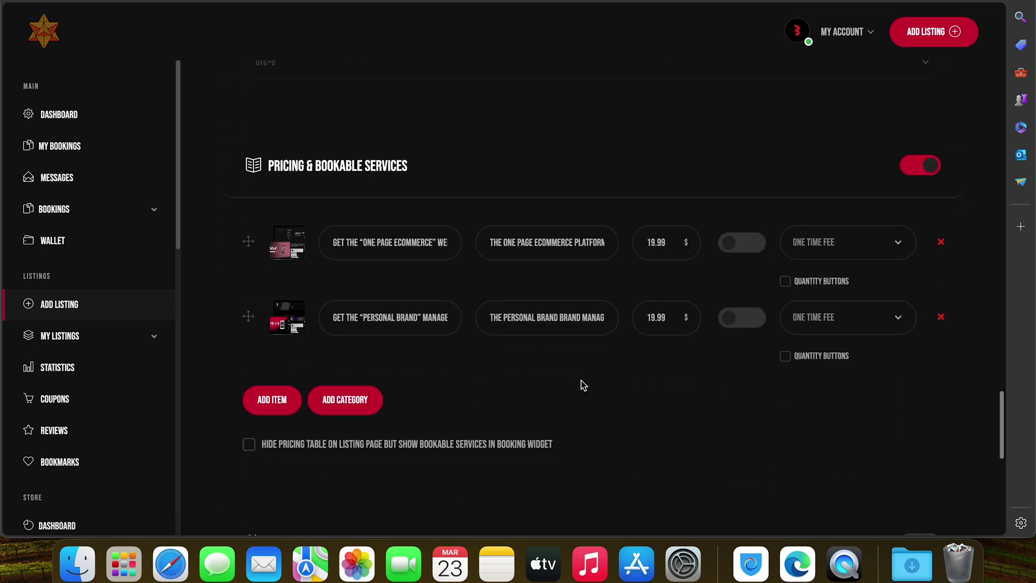
{"action": "scroll", "coordinate": [582, 385], "scroll_direction": "down", "scroll_amount": 10}
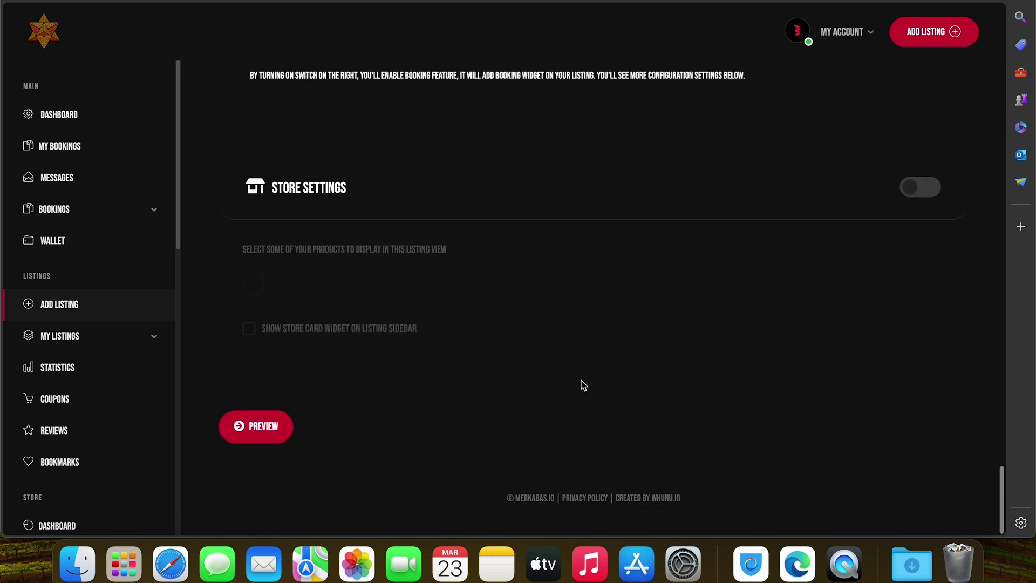
Step: Enable Store Settings and add the Ultimate Booking Website Theme to the WHUNU listing's store
{"action": "left_click", "coordinate": [916, 188]}
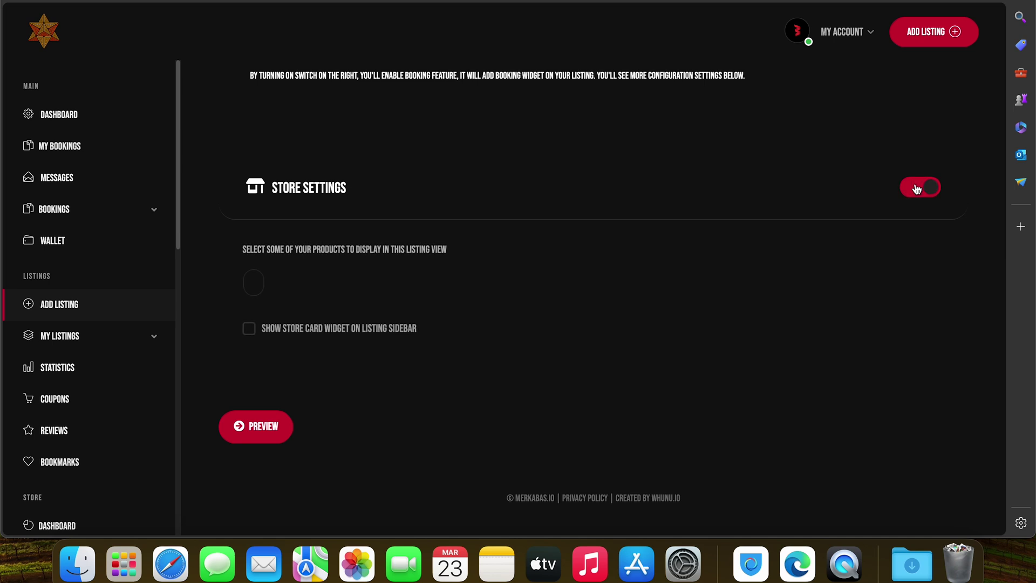
{"action": "left_click", "coordinate": [249, 269]}
{"action": "left_click", "coordinate": [315, 331]}
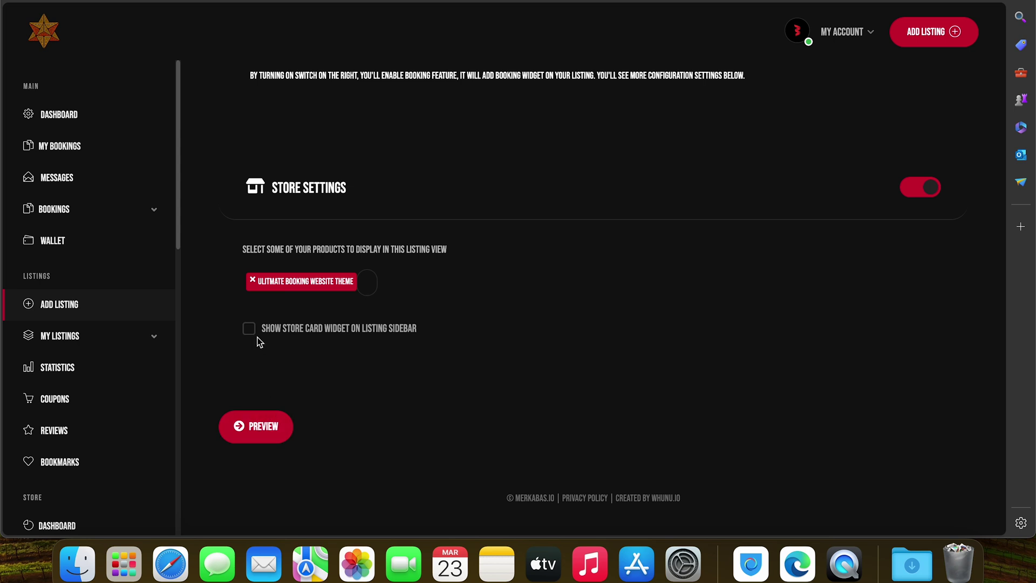
Step: Preview the WHUNU listing and check its Store section showing the $19.99 theme
{"action": "left_click", "coordinate": [258, 426]}
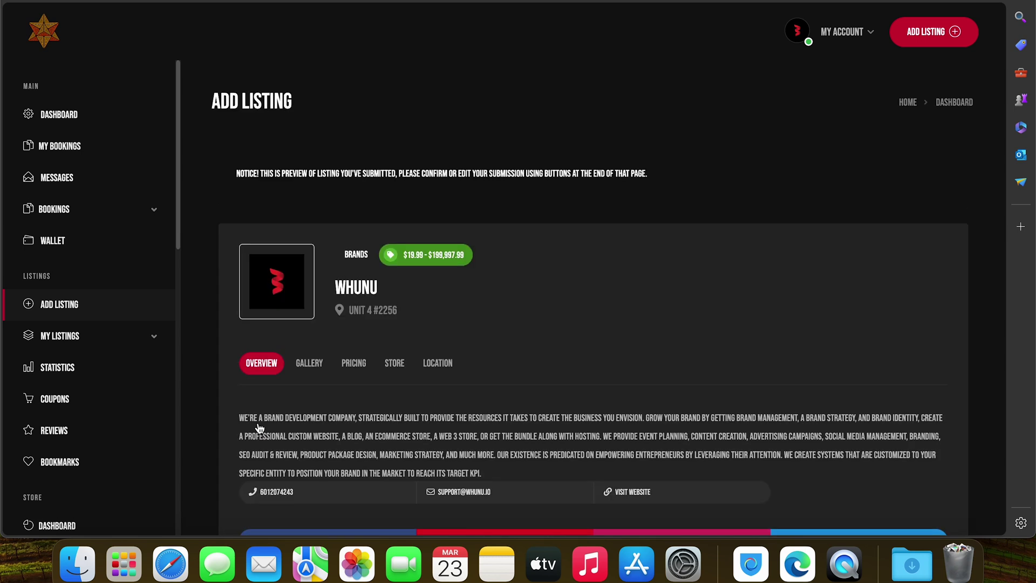
{"action": "scroll", "coordinate": [524, 392], "scroll_direction": "down", "scroll_amount": 20}
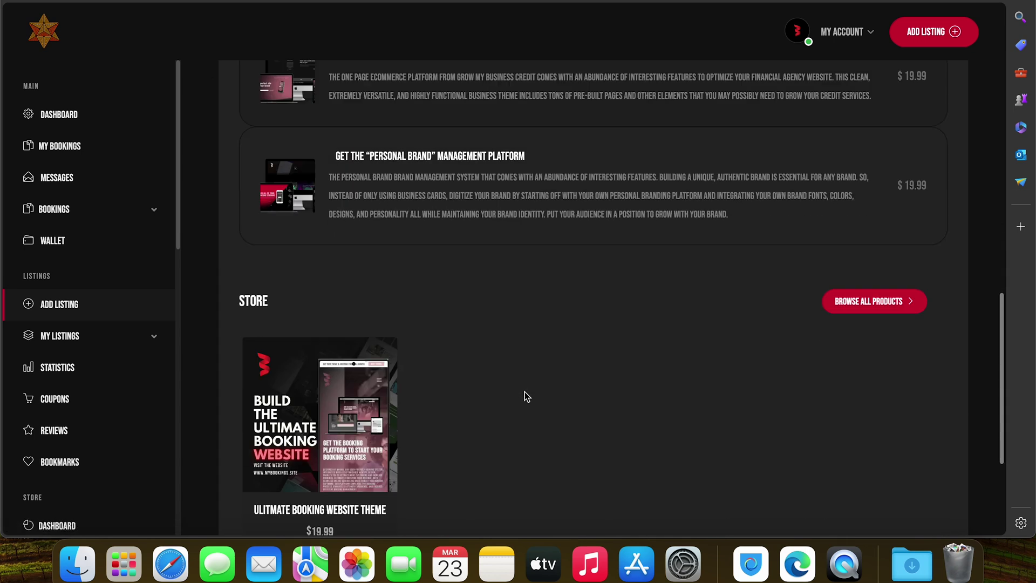
{"action": "scroll", "coordinate": [527, 396], "scroll_direction": "up", "scroll_amount": 12}
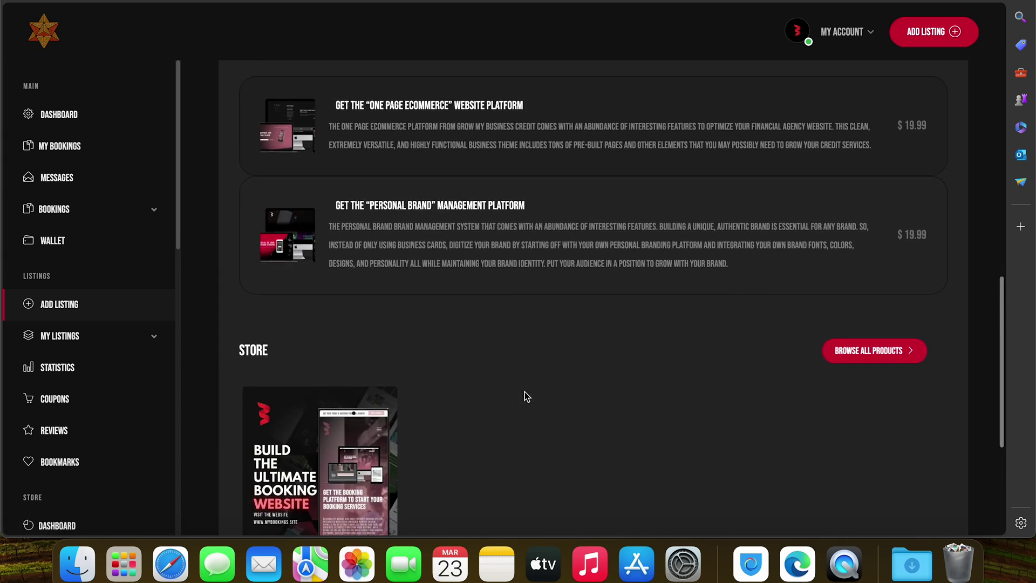
{"action": "scroll", "coordinate": [525, 392], "scroll_direction": "up", "scroll_amount": 8}
{"action": "scroll", "coordinate": [525, 393], "scroll_direction": "down", "scroll_amount": 20}
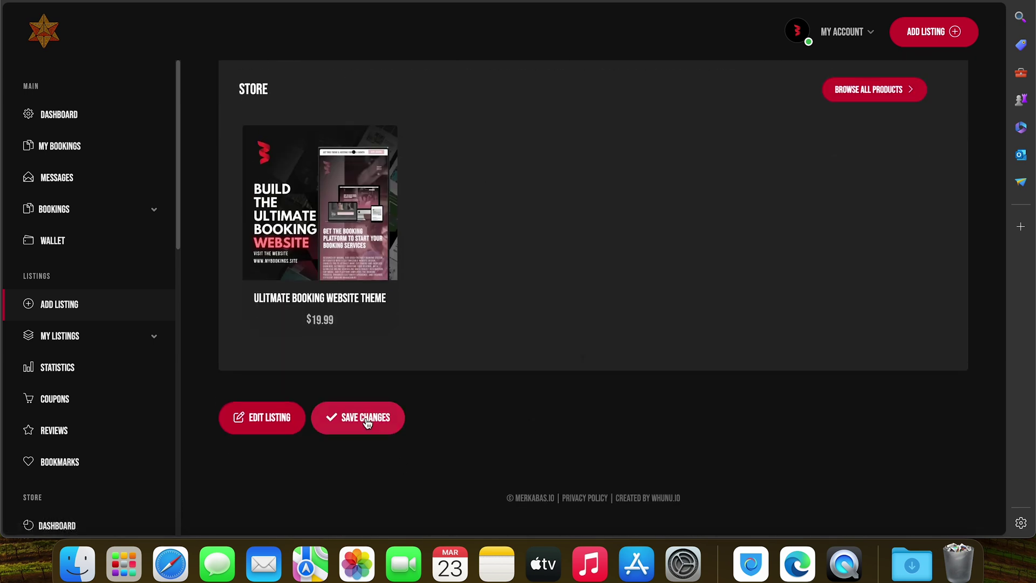
Step: Save the WHUNU listing changes and review the live page's Store section with the $19.99 theme
{"action": "left_click", "coordinate": [367, 423]}
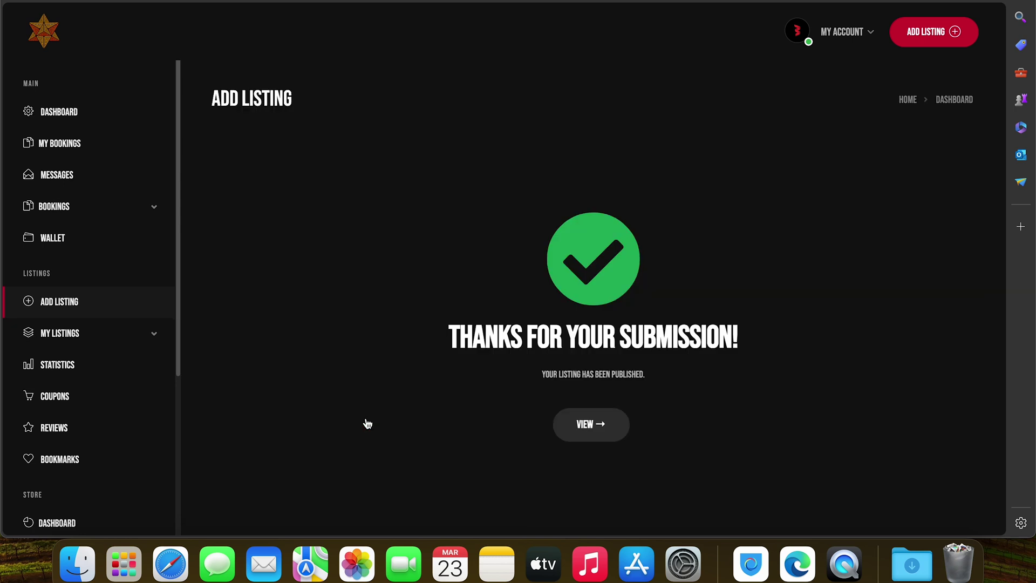
{"action": "left_click", "coordinate": [586, 424]}
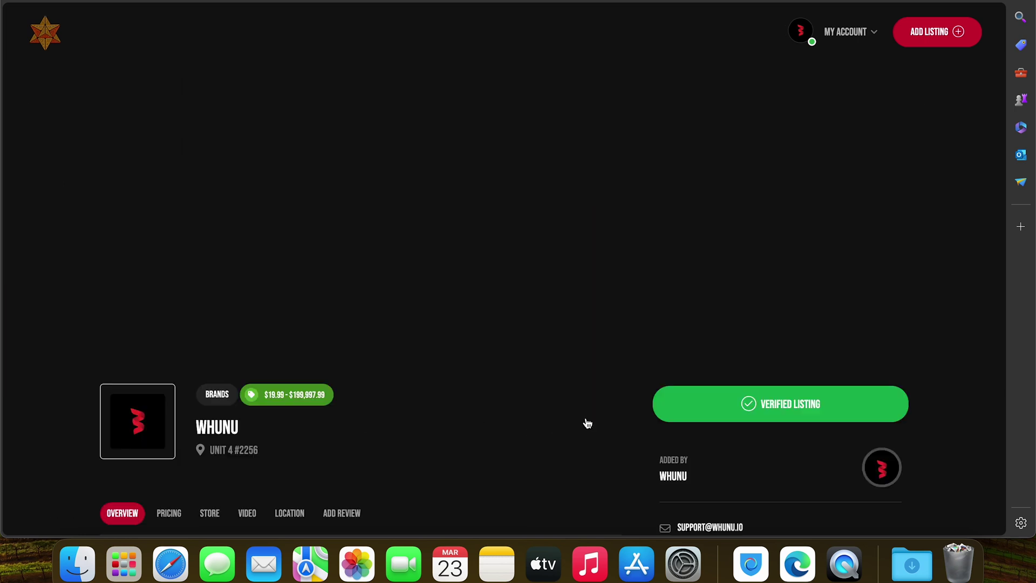
{"action": "scroll", "coordinate": [500, 496], "scroll_direction": "down", "scroll_amount": 4}
{"action": "scroll", "coordinate": [499, 496], "scroll_direction": "down", "scroll_amount": 10}
{"action": "scroll", "coordinate": [500, 496], "scroll_direction": "down", "scroll_amount": 10}
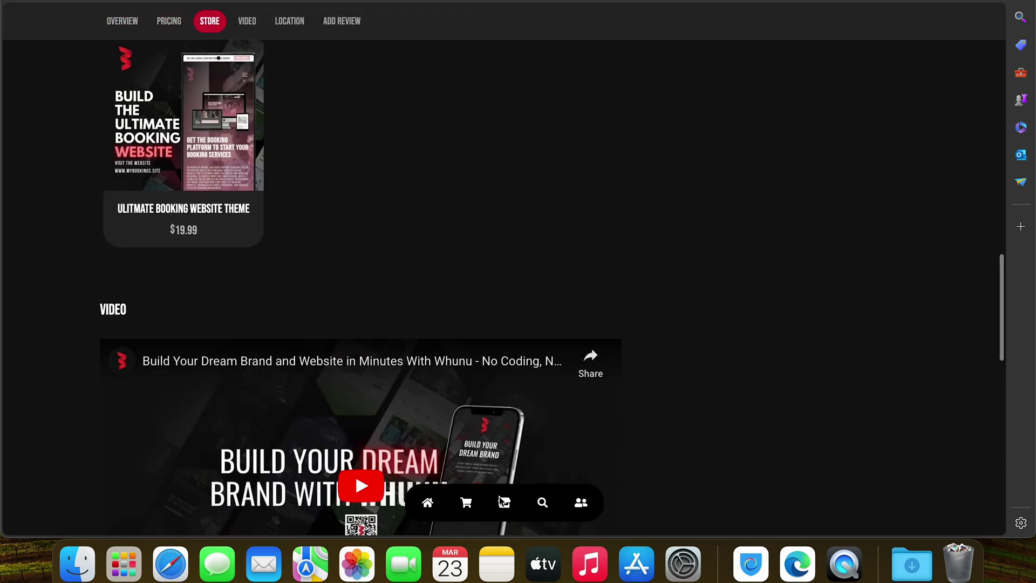
{"action": "scroll", "coordinate": [499, 497], "scroll_direction": "down", "scroll_amount": 9}
{"action": "scroll", "coordinate": [500, 496], "scroll_direction": "up", "scroll_amount": 7}
{"action": "scroll", "coordinate": [499, 496], "scroll_direction": "up", "scroll_amount": 20}
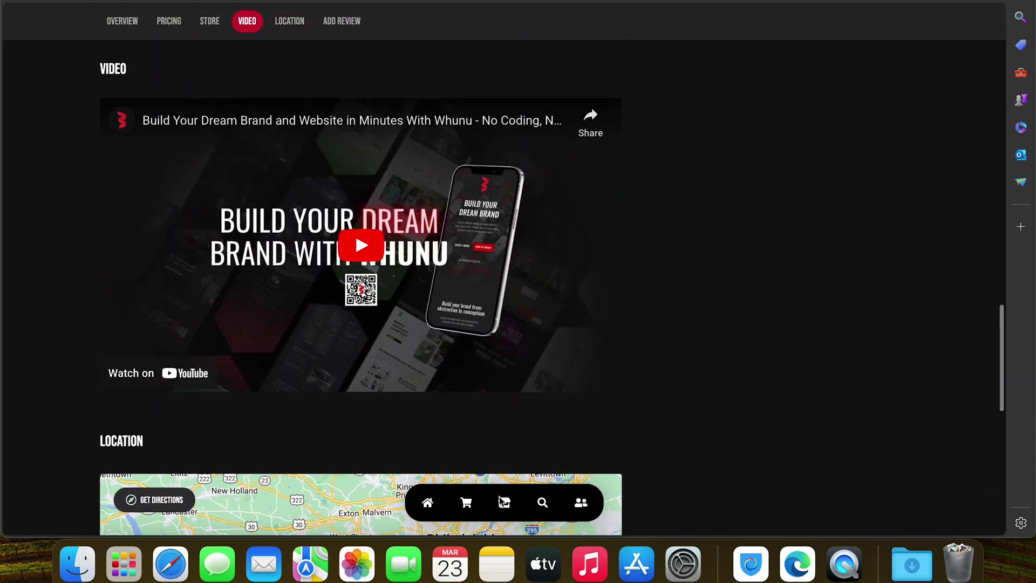